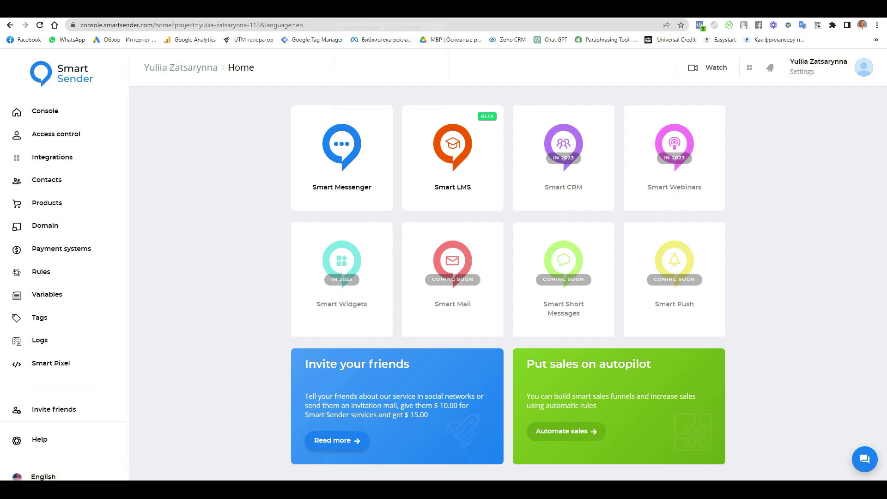
# Step: Switch to the Questionnaire spreadsheet and review the Unique number, Description and Reward amount columns on Sheet2
pyautogui.click(370, 9)
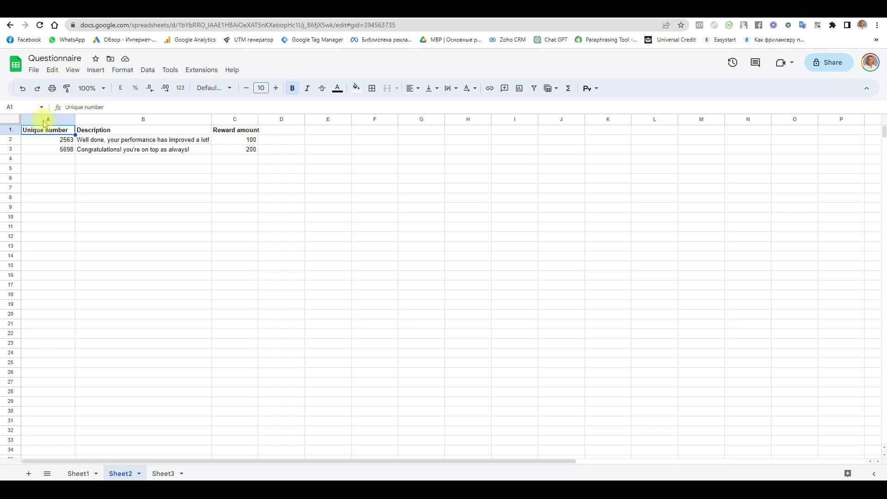
pyautogui.moveTo(43, 130); pyautogui.dragTo(42, 161)
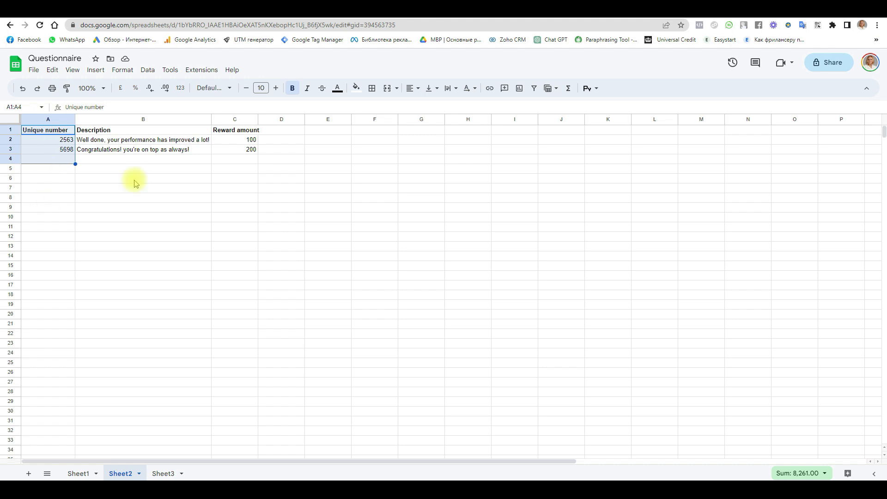
pyautogui.moveTo(132, 133); pyautogui.dragTo(120, 191)
pyautogui.click(203, 197)
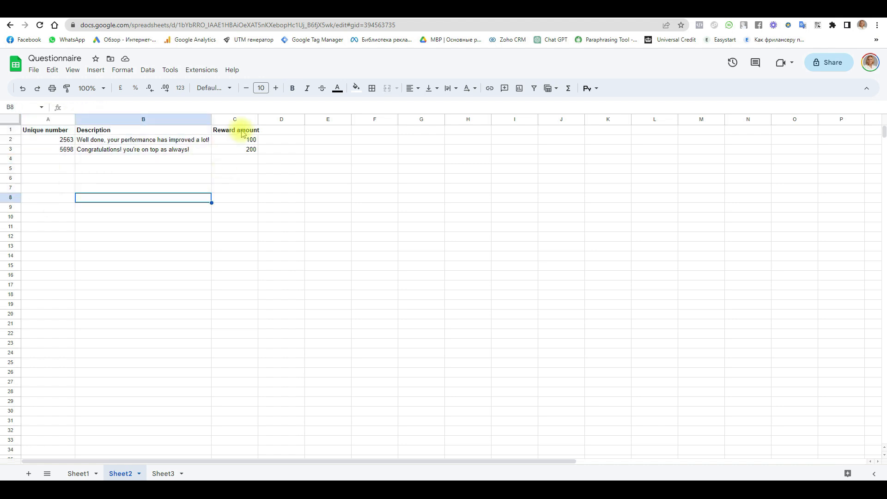
pyautogui.moveTo(243, 130); pyautogui.dragTo(233, 153)
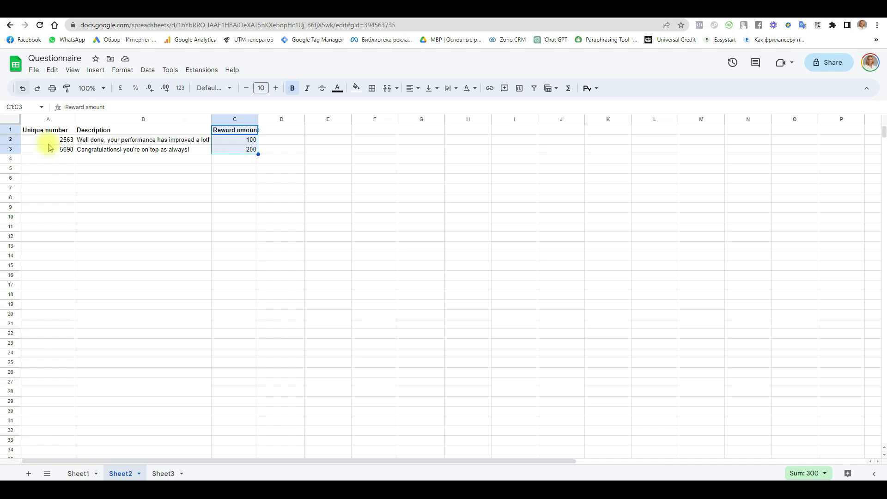
pyautogui.moveTo(41, 161); pyautogui.dragTo(38, 157)
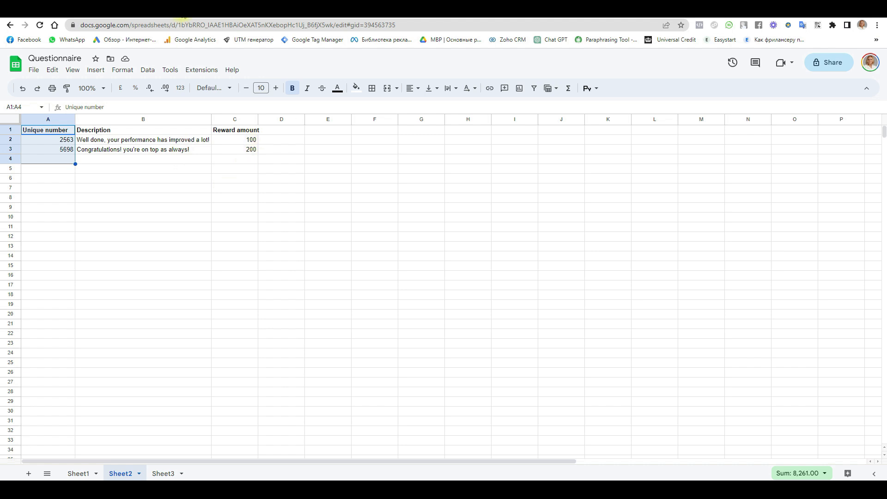
# Step: Return to the Smart Sender console and start a new contact variable in the project's Variables section
pyautogui.click(70, 9)
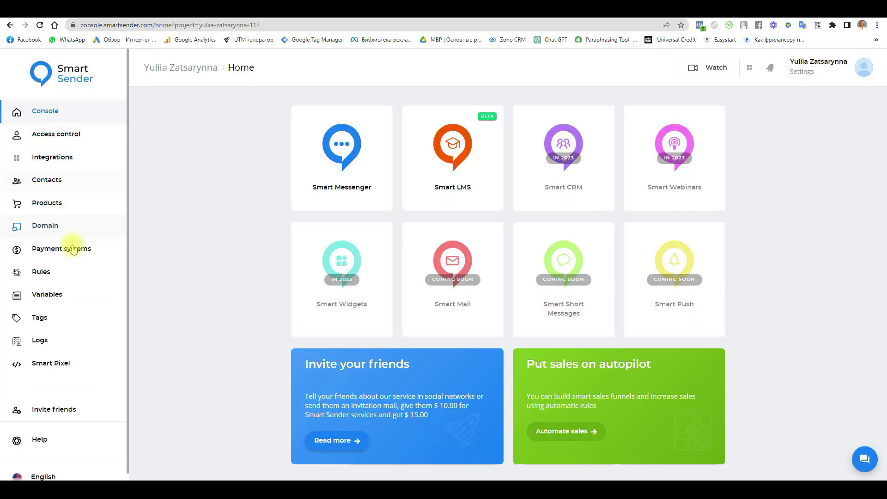
pyautogui.click(54, 293)
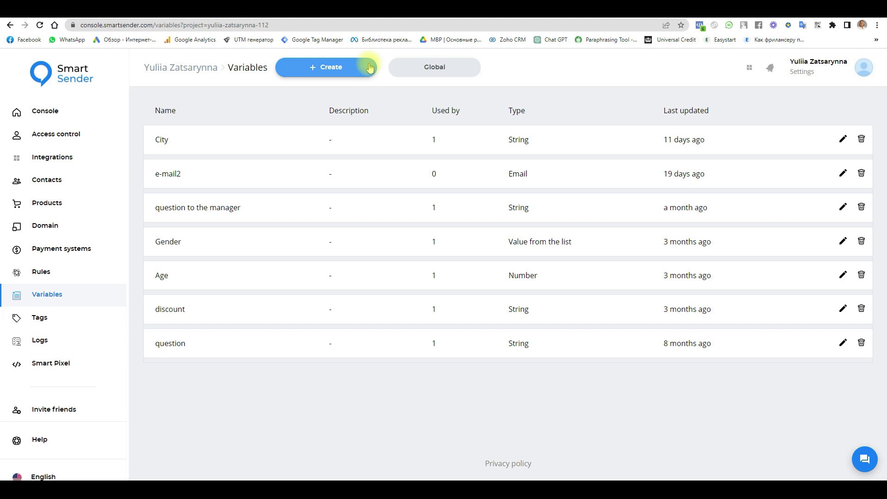
pyautogui.click(330, 70)
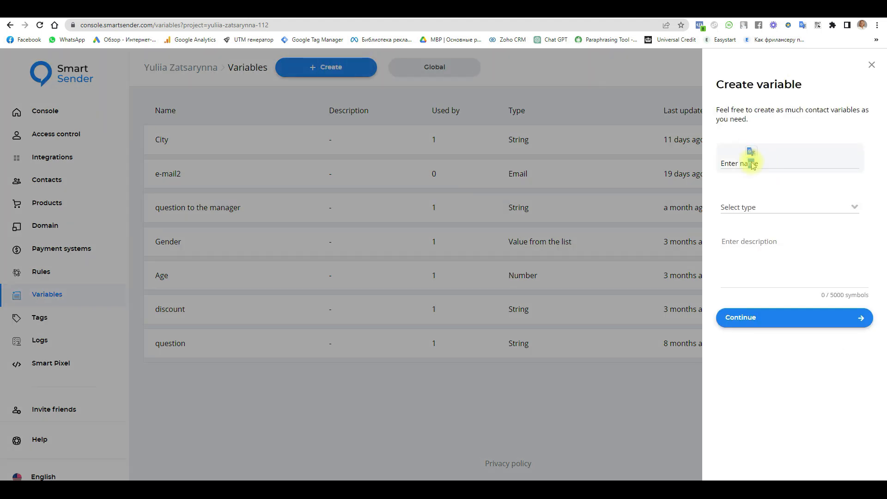
pyautogui.click(783, 162)
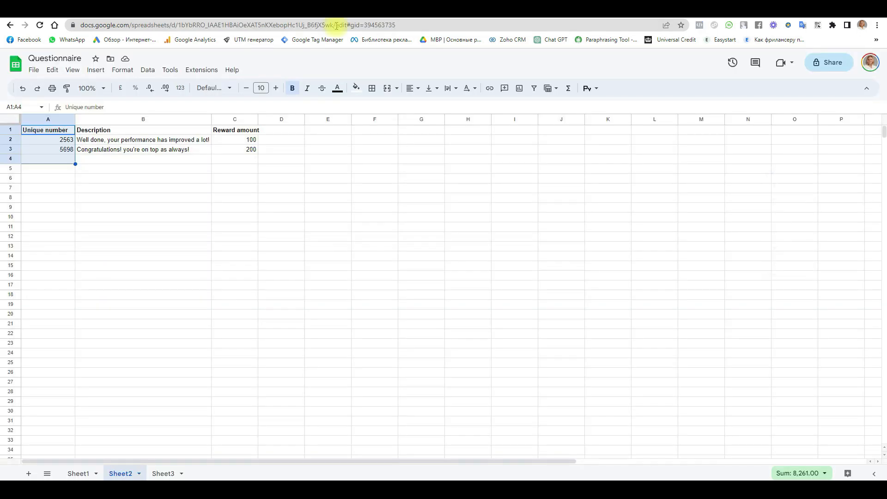
# Step: Name the new variable Unique-number-SS, reusing the header text copied from cell A1 of the Questionnaire spreadsheet
pyautogui.click(46, 133)
pyautogui.doubleClick(63, 130)
pyautogui.moveTo(70, 127); pyautogui.dragTo(8, 127)
pyautogui.hotkey('ctrl', 'c')
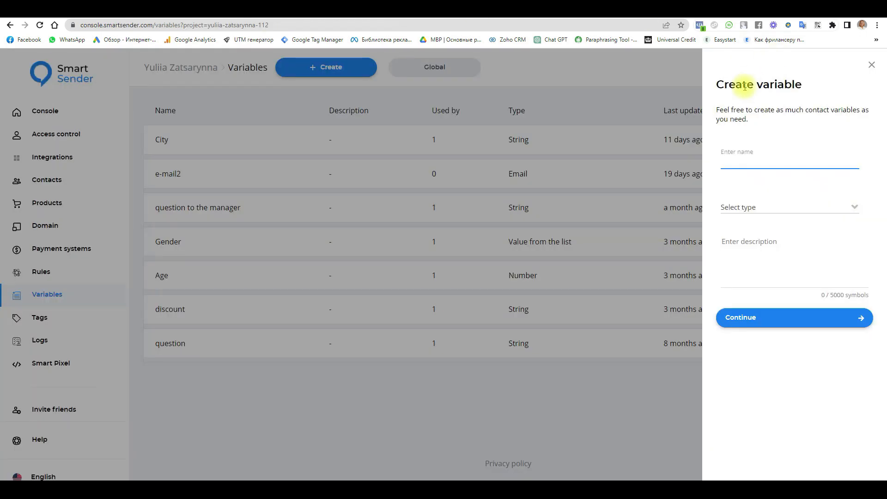
pyautogui.click(747, 163)
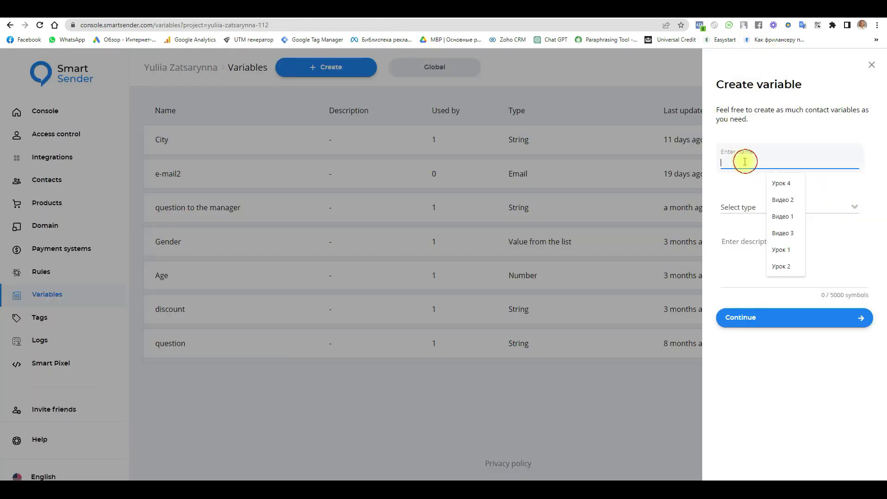
pyautogui.hotkey('ctrl', 'v')
pyautogui.write('-SS')
pyautogui.click(753, 163)
pyautogui.press('BackSpace')
pyautogui.write('-')
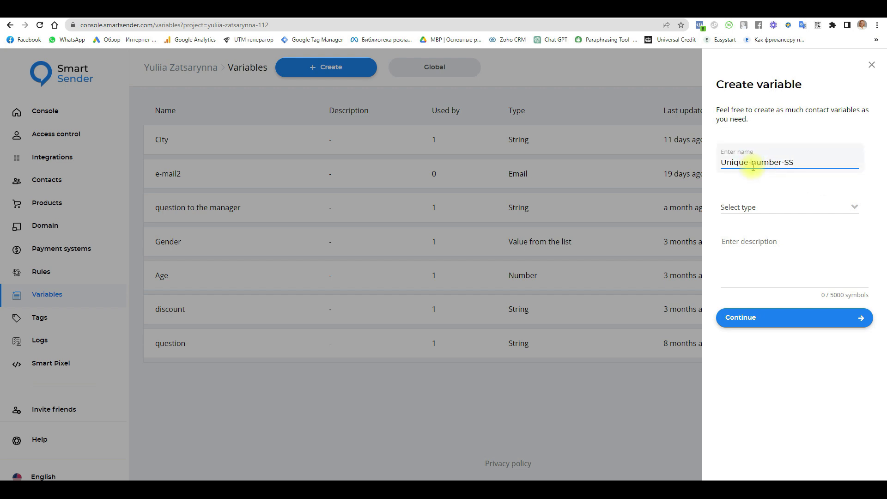
# Step: Set the Unique-number-SS variable's type to Number and create it
pyautogui.click(764, 208)
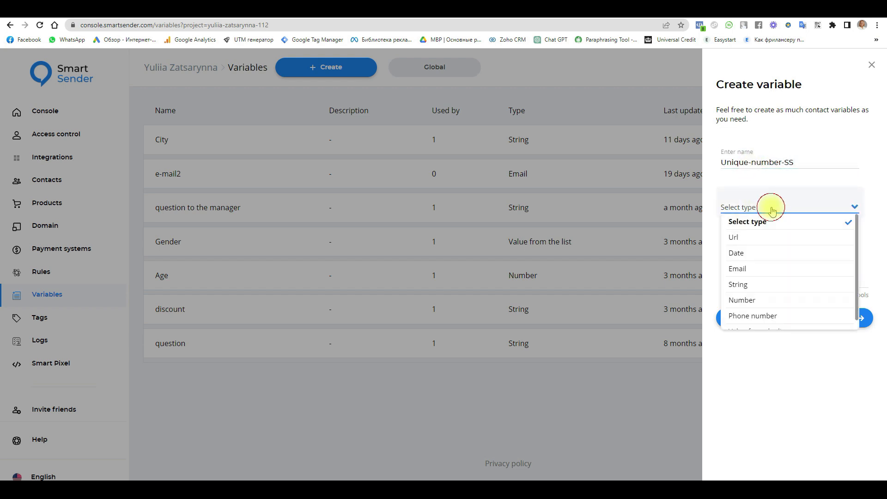
pyautogui.click(748, 300)
pyautogui.click(752, 317)
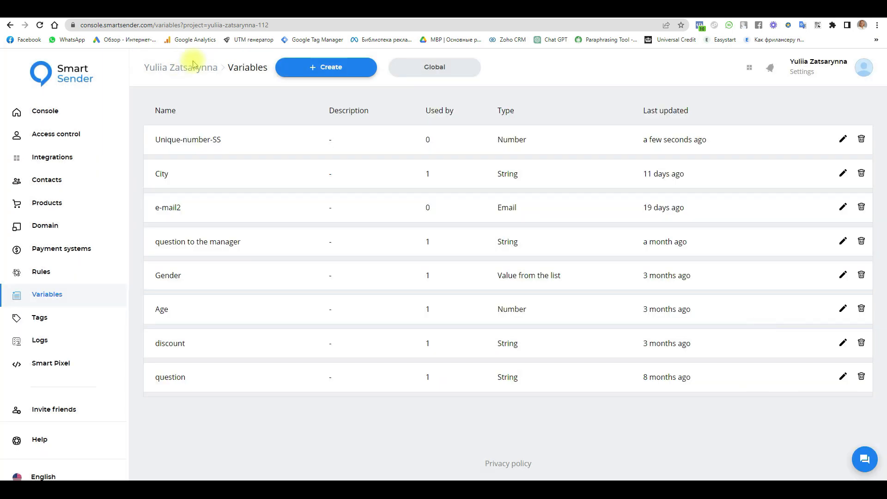
# Step: Create a String variable named Description-SS, reusing the header copied from cell B1 of the Questionnaire spreadsheet
pyautogui.click(331, 71)
pyautogui.click(375, 11)
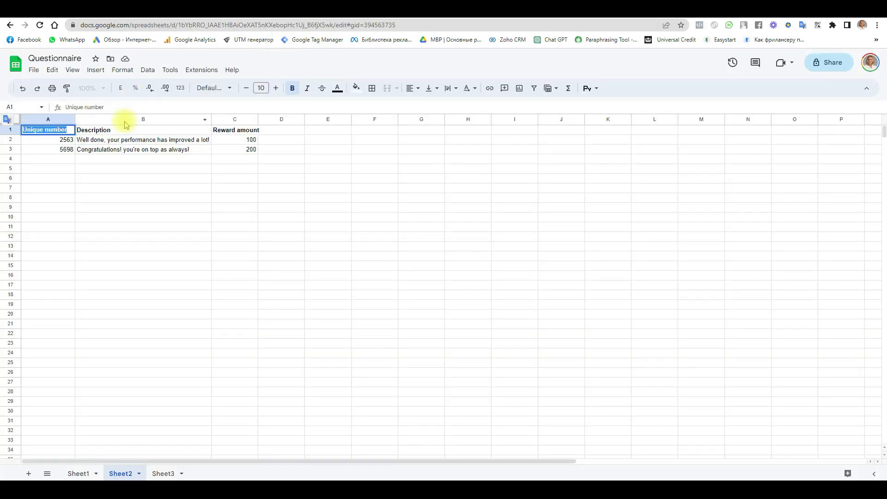
pyautogui.click(109, 130)
pyautogui.hotkey('ctrl', 'c')
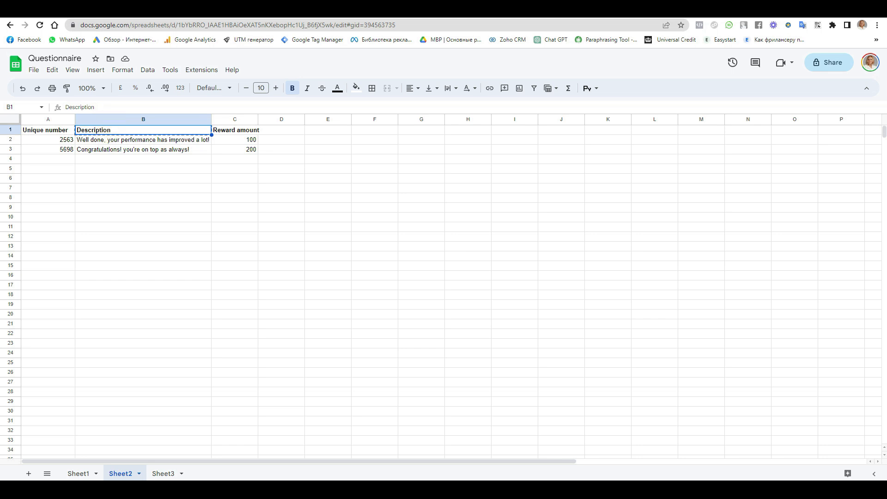
pyautogui.click(277, 11)
pyautogui.click(754, 162)
pyautogui.hotkey('ctrl', 'v')
pyautogui.write('-SS')
pyautogui.click(730, 207)
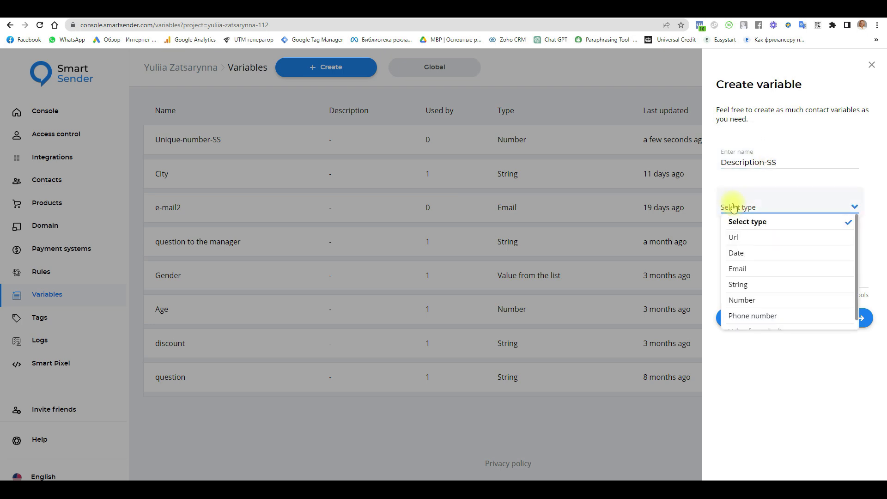
pyautogui.click(752, 285)
pyautogui.click(758, 319)
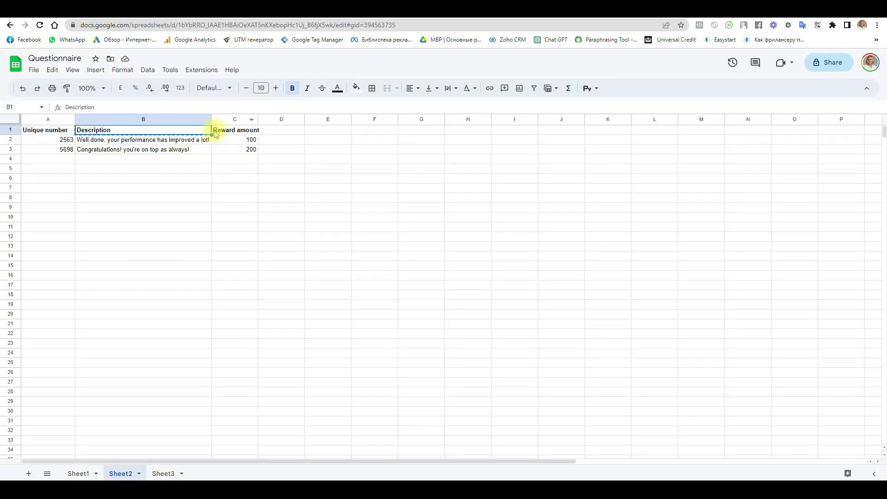
# Step: Start another variable and name it Reward-amount-SS, reusing the header copied from cell C1 of the Questionnaire spreadsheet
pyautogui.click(218, 132)
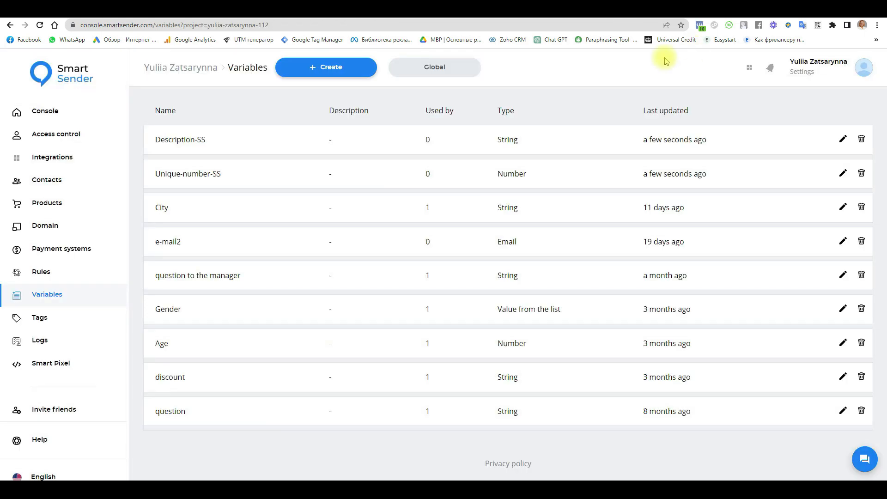
pyautogui.click(326, 68)
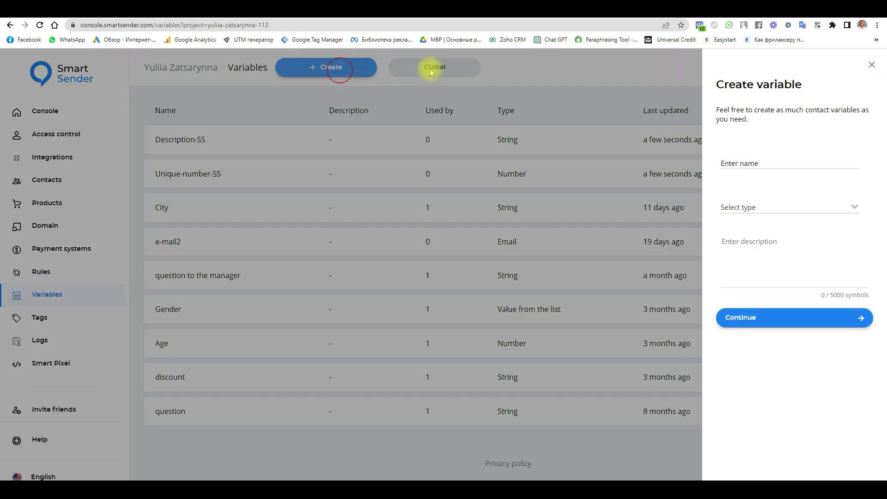
pyautogui.click(762, 162)
pyautogui.hotkey('ctrl', 'v')
pyautogui.click(751, 163)
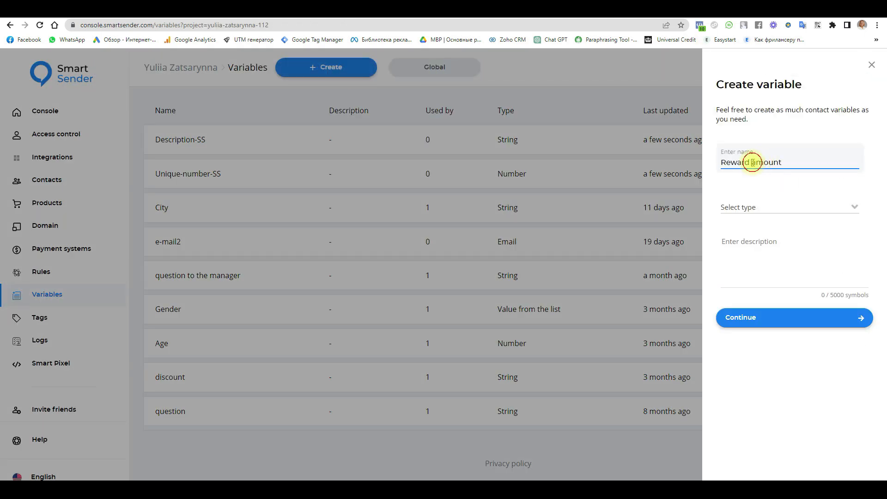
pyautogui.press('BackSpace')
pyautogui.write('-')
pyautogui.click(816, 163)
pyautogui.write('-SS')
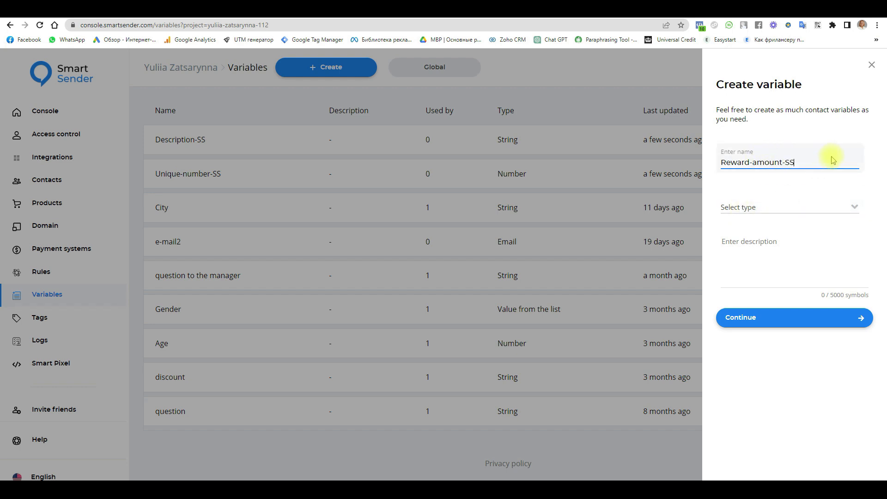
# Step: Check the reward column in the spreadsheet, set the Reward-amount-SS variable's type to Number and create it
pyautogui.click(336, 10)
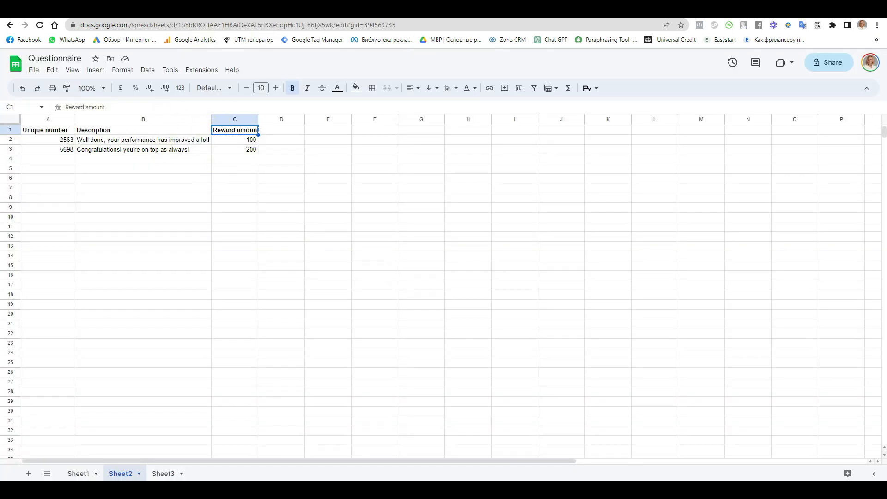
pyautogui.click(227, 10)
pyautogui.click(734, 208)
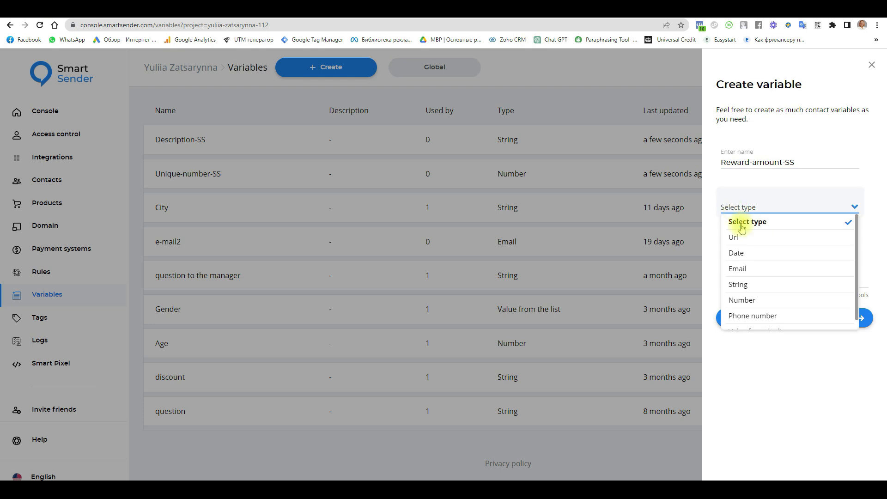
pyautogui.click(744, 301)
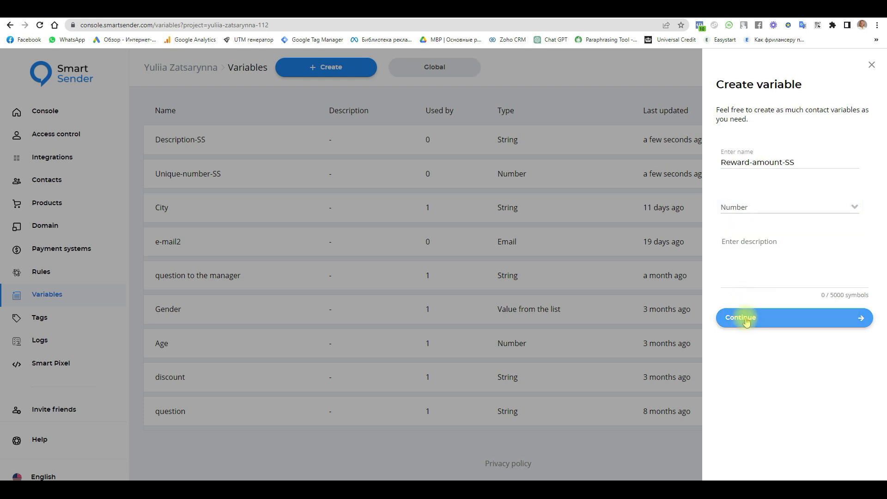
pyautogui.click(747, 319)
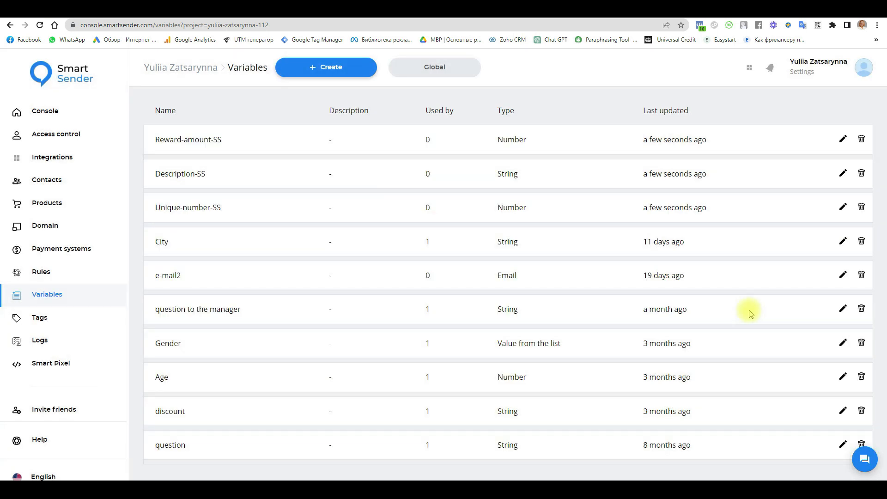
# Step: Go from the console to Smart Messenger and open its list of funnels
pyautogui.click(55, 114)
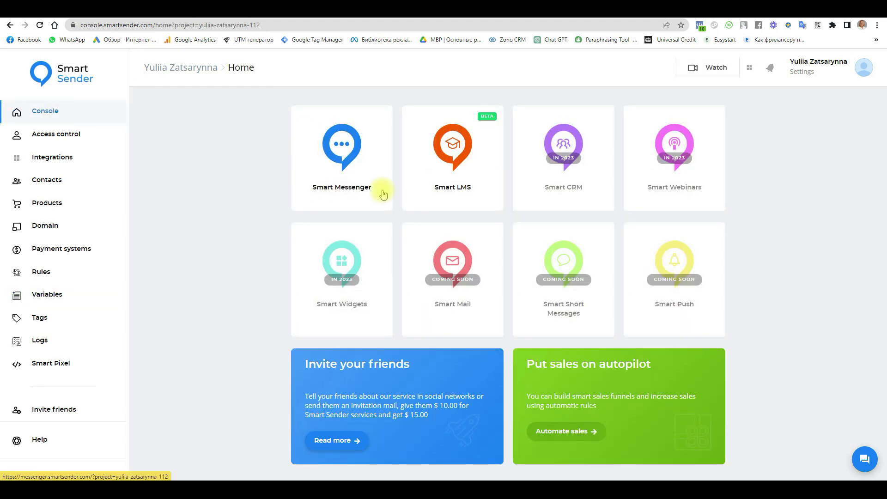
pyautogui.click(347, 166)
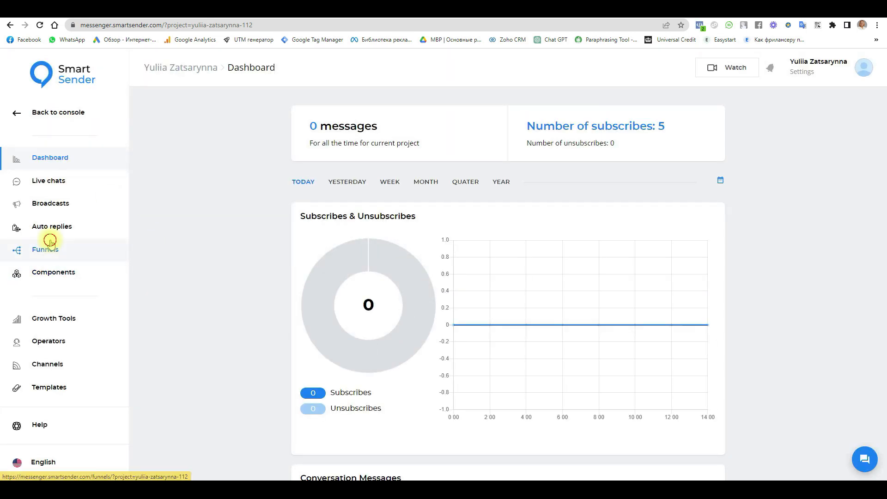
pyautogui.click(46, 248)
# Step: Create a funnel named "Google 2" that users can retrieve content from an unlimited number of times
pyautogui.click(336, 70)
pyautogui.click(404, 255)
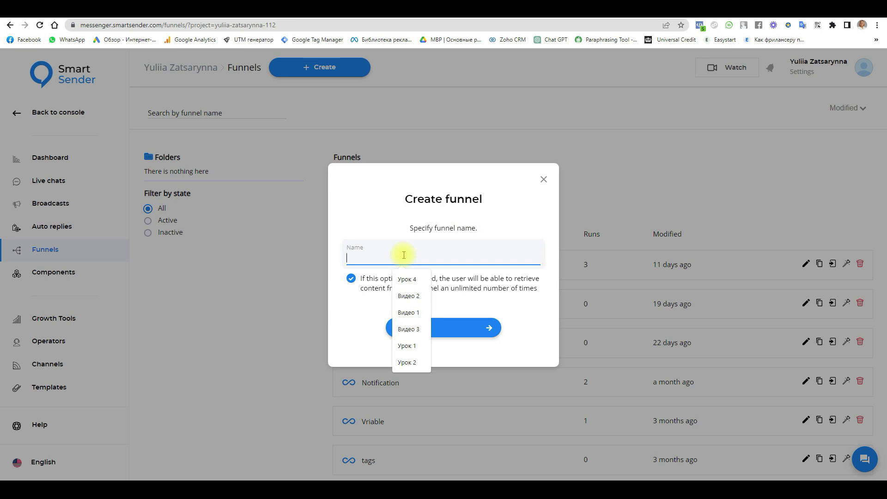
pyautogui.write('gle')
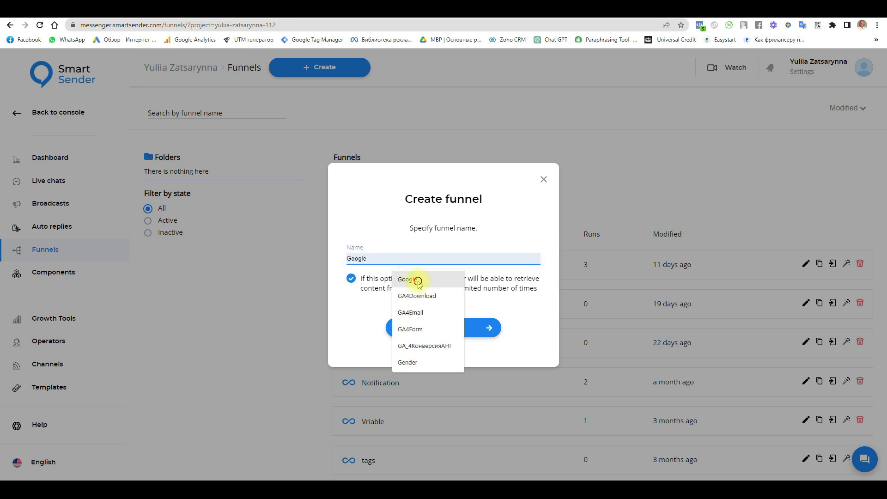
pyautogui.click(412, 279)
pyautogui.write('2')
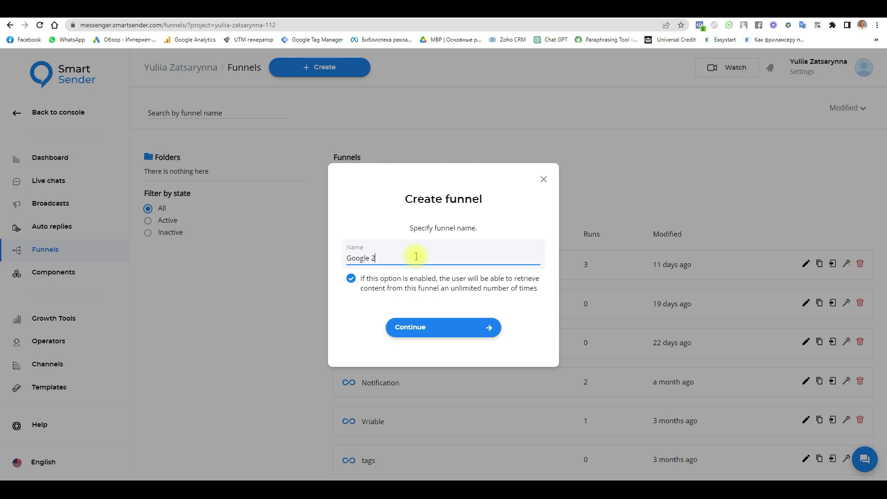
pyautogui.click(428, 329)
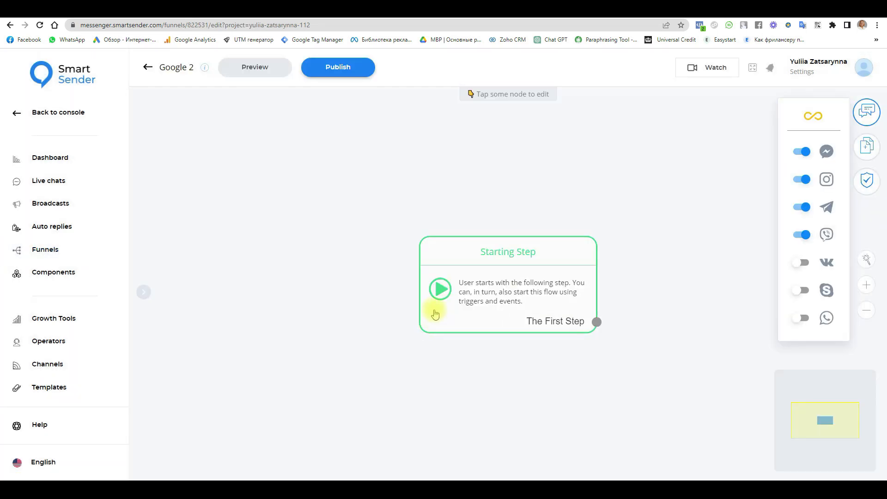
# Step: Add a Send Message block to the funnel and connect the Starting Step to it
pyautogui.moveTo(541, 273); pyautogui.dragTo(301, 198)
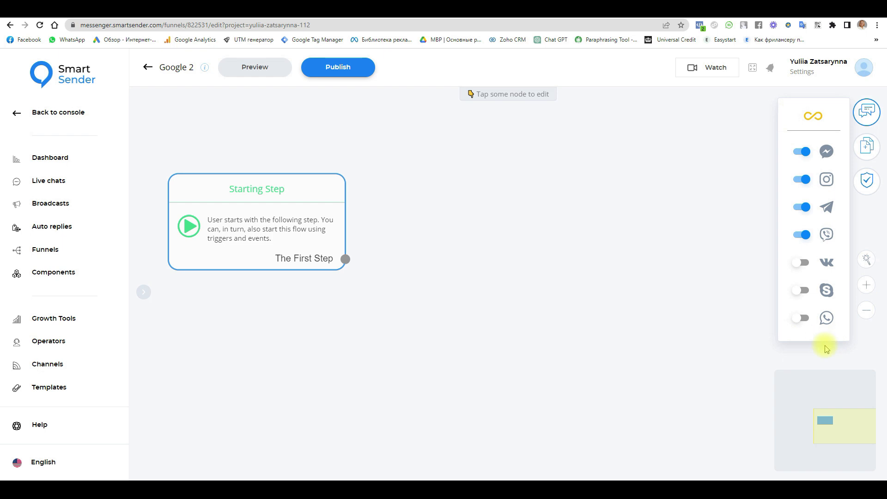
pyautogui.click(864, 65)
pyautogui.click(866, 111)
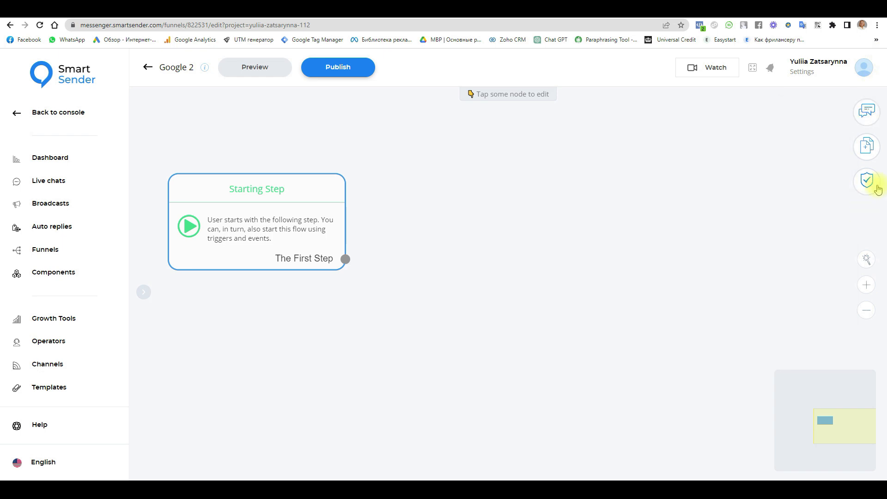
pyautogui.click(867, 147)
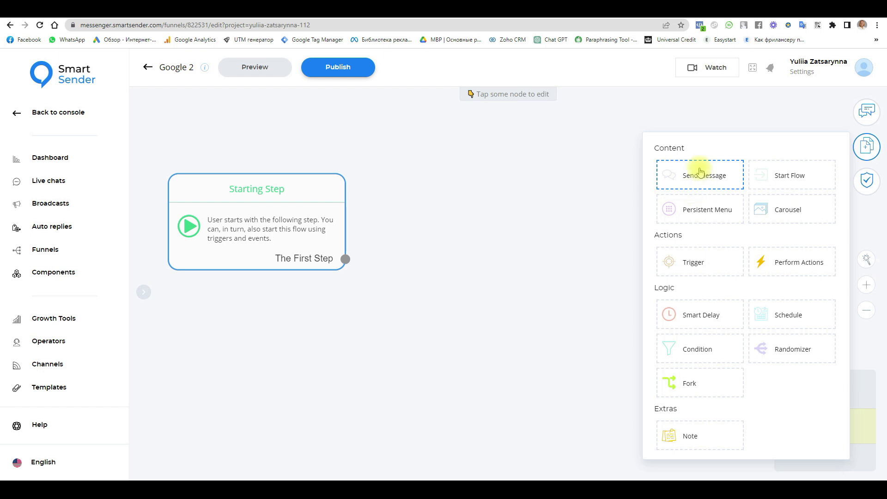
pyautogui.moveTo(701, 178); pyautogui.dragTo(519, 234)
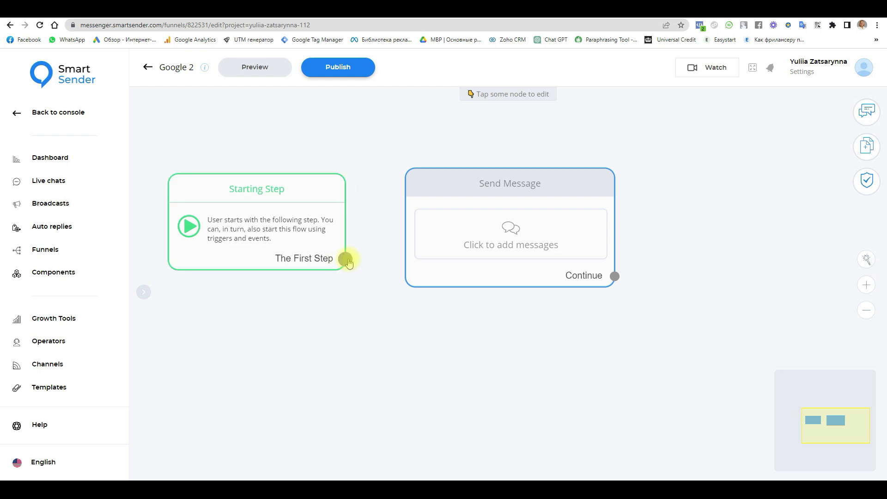
pyautogui.moveTo(345, 258); pyautogui.dragTo(458, 186)
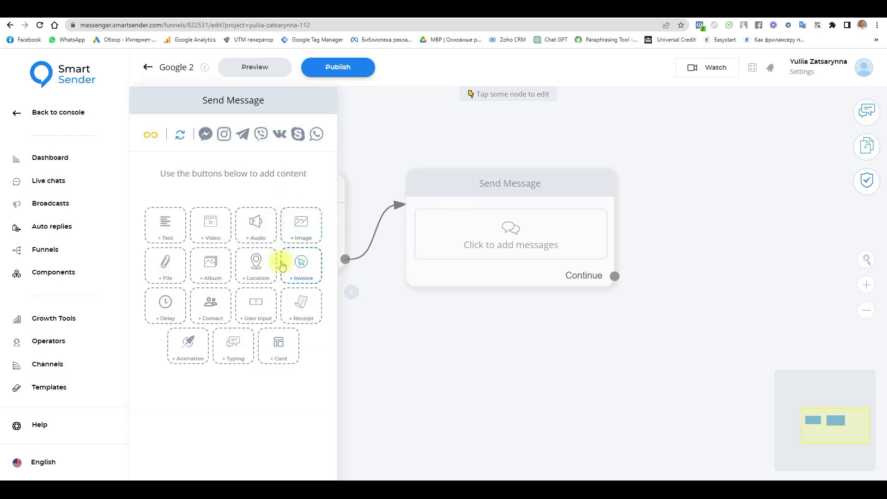
# Step: Add a user input to the Send Message block asking "Please write your unique number", ending with a pointing-down emoji
pyautogui.click(262, 314)
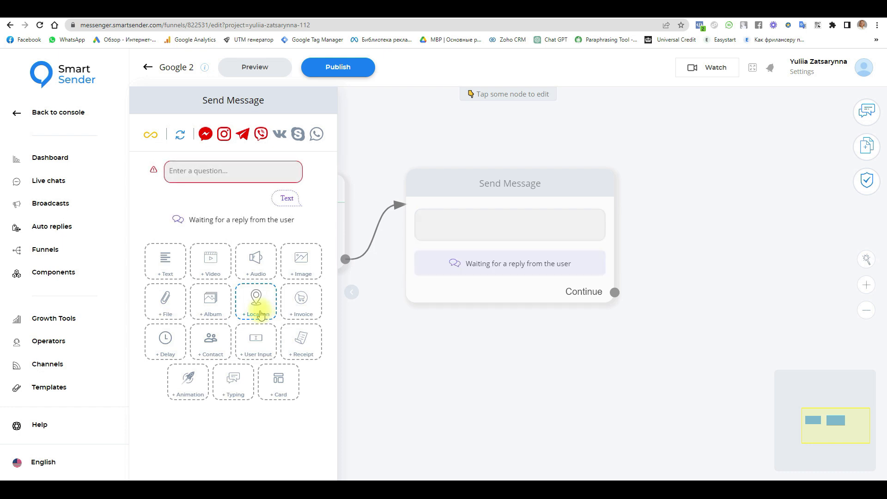
pyautogui.click(263, 168)
pyautogui.write('Please write your unique number.')
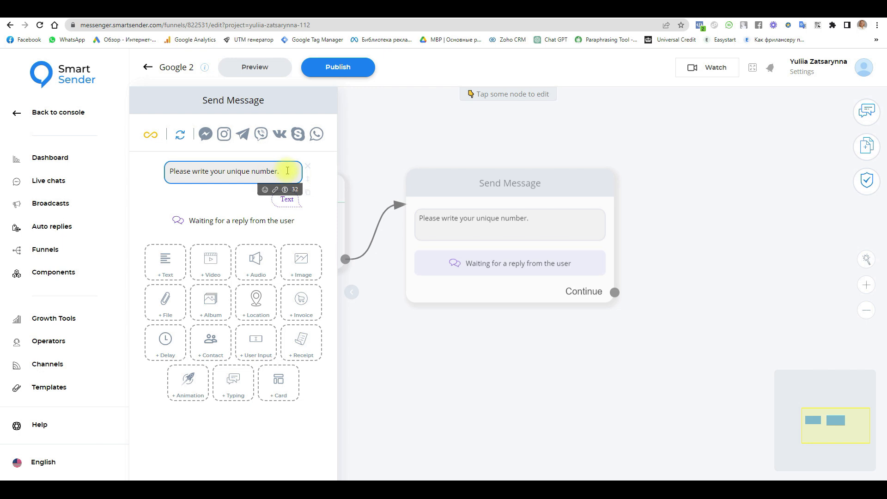
pyautogui.press('BackSpace')
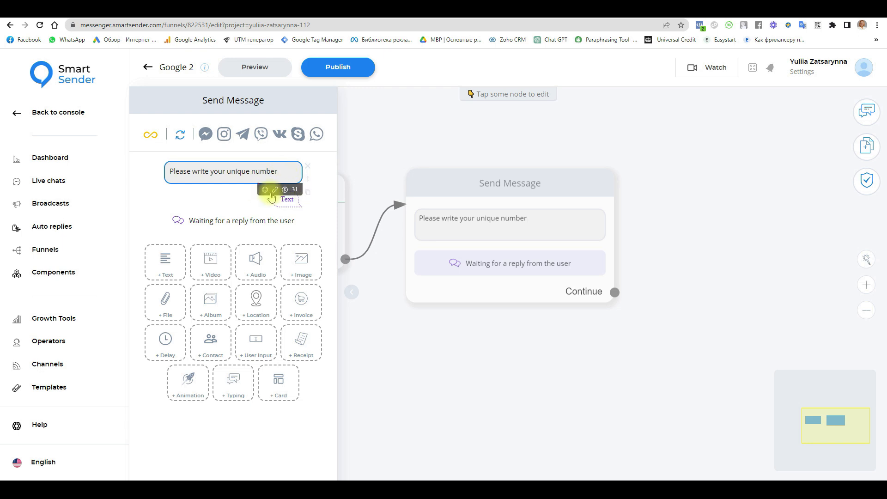
pyautogui.click(265, 189)
pyautogui.click(176, 220)
pyautogui.click(268, 191)
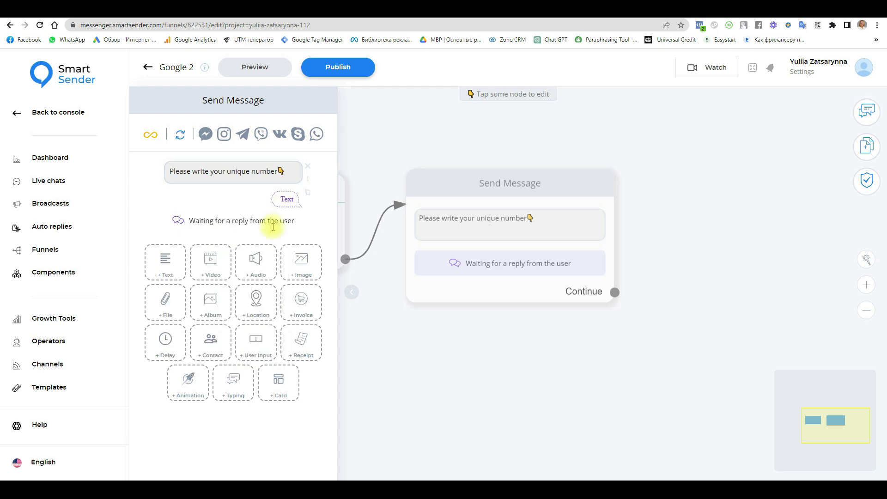
# Step: Set the user input's reply type to Number and save the response to the Unique-number-SS variable
pyautogui.click(286, 199)
pyautogui.click(806, 180)
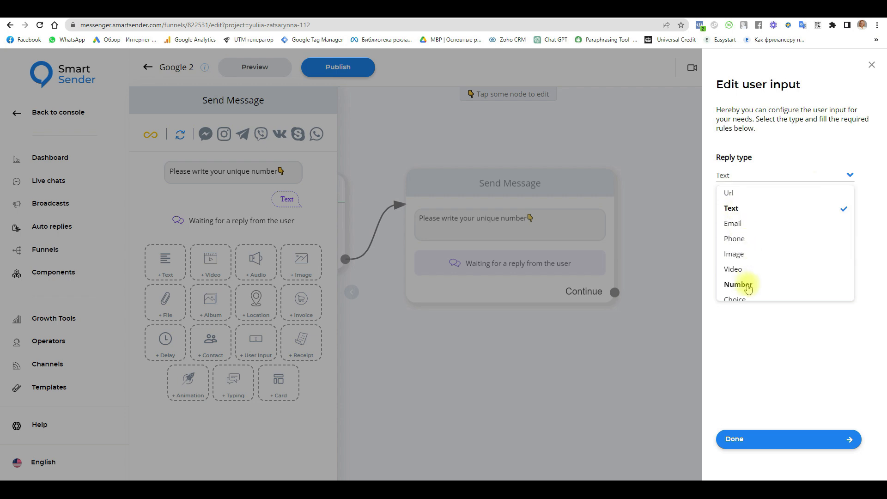
pyautogui.click(749, 287)
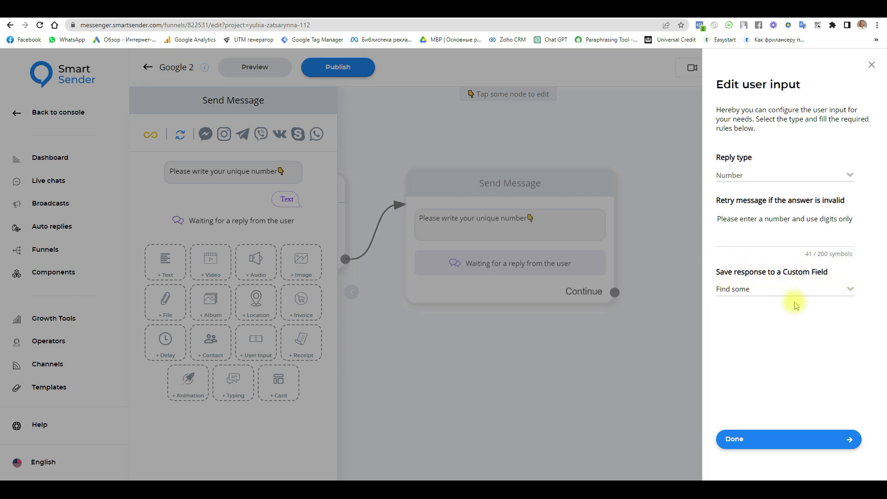
pyautogui.click(761, 291)
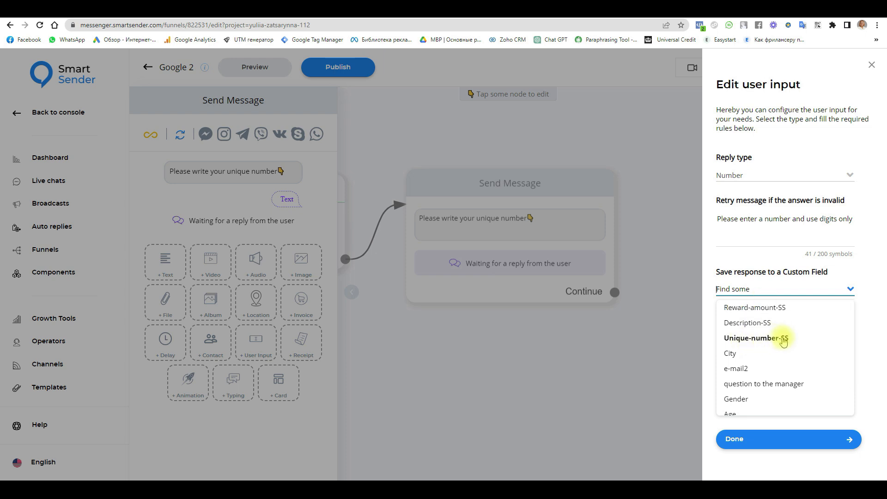
pyautogui.click(783, 340)
pyautogui.click(739, 442)
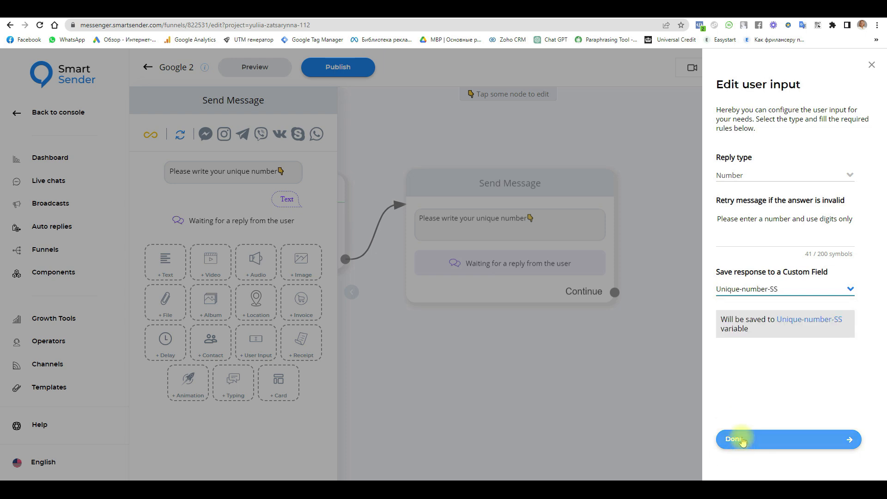
pyautogui.click(691, 348)
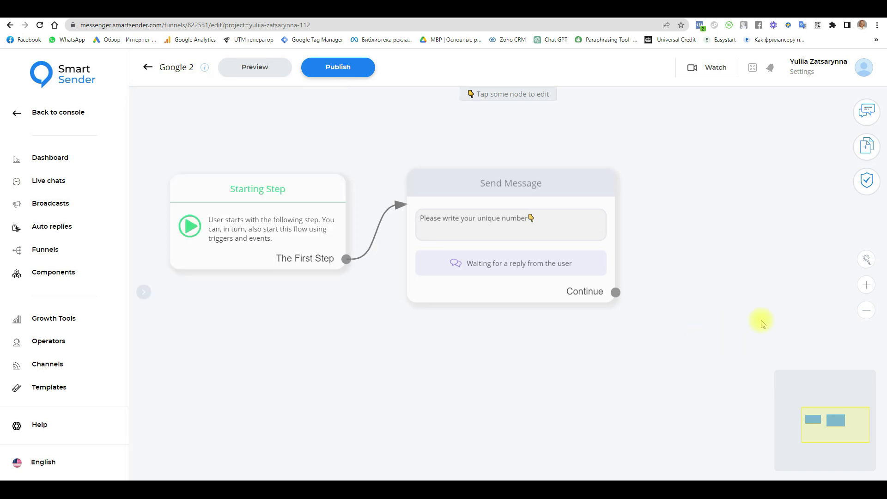
# Step: Add a Perform Actions block after the Send Message block and connect the message's Continue output to it
pyautogui.moveTo(760, 319); pyautogui.dragTo(394, 271)
pyautogui.click(859, 149)
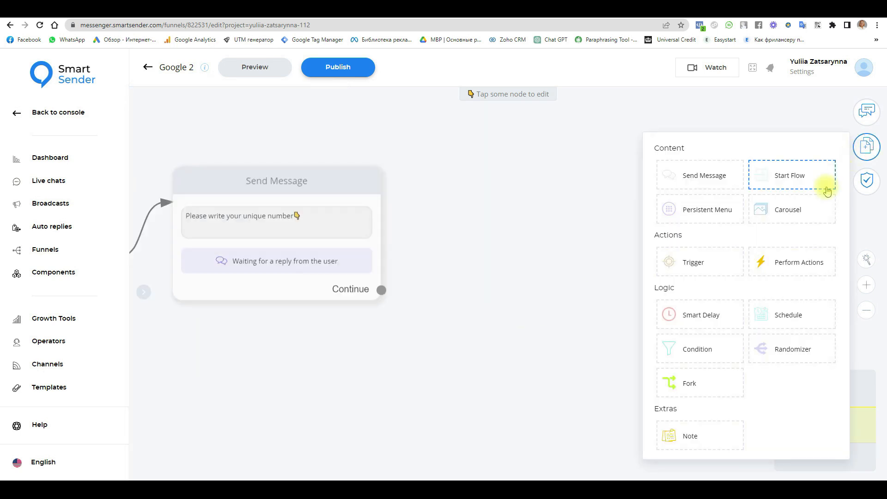
pyautogui.click(785, 267)
pyautogui.moveTo(627, 372); pyautogui.dragTo(600, 237)
pyautogui.moveTo(380, 293); pyautogui.dragTo(491, 260)
# Step: Add a Google Sheets Integration action to the Perform Actions block, using Get Row By Value
pyautogui.click(535, 199)
pyautogui.click(241, 148)
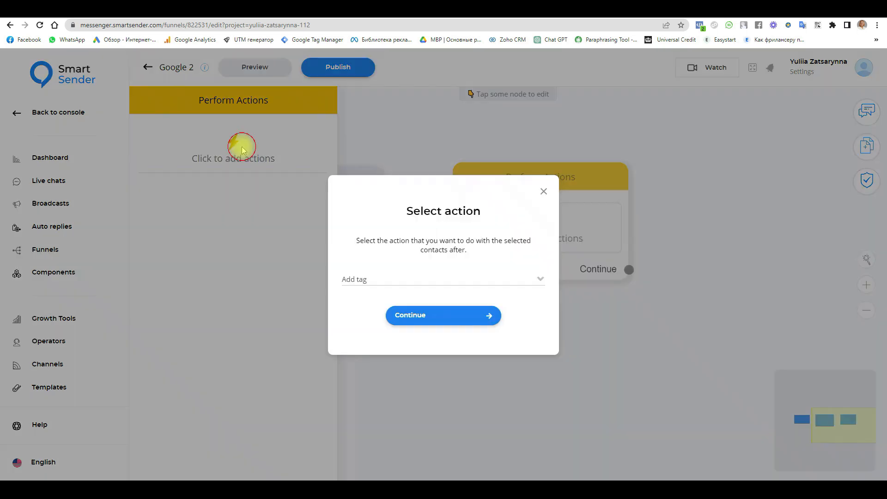
pyautogui.click(456, 279)
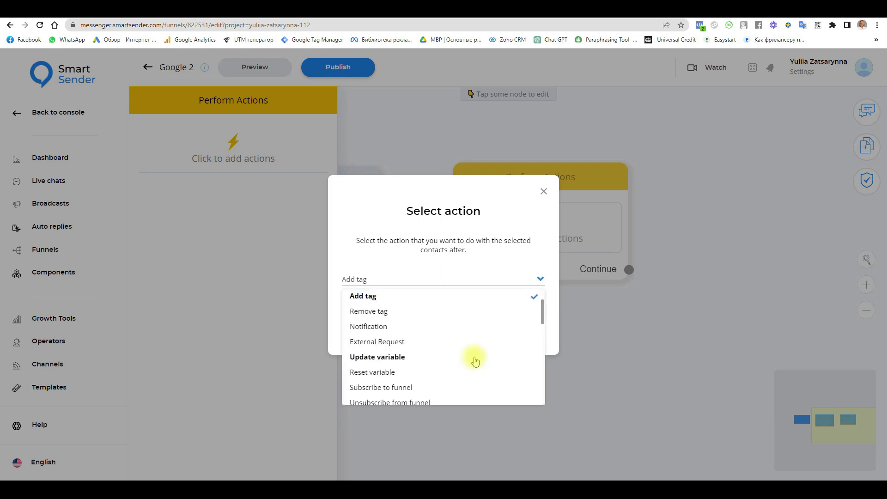
pyautogui.scroll(-1, 475, 361)
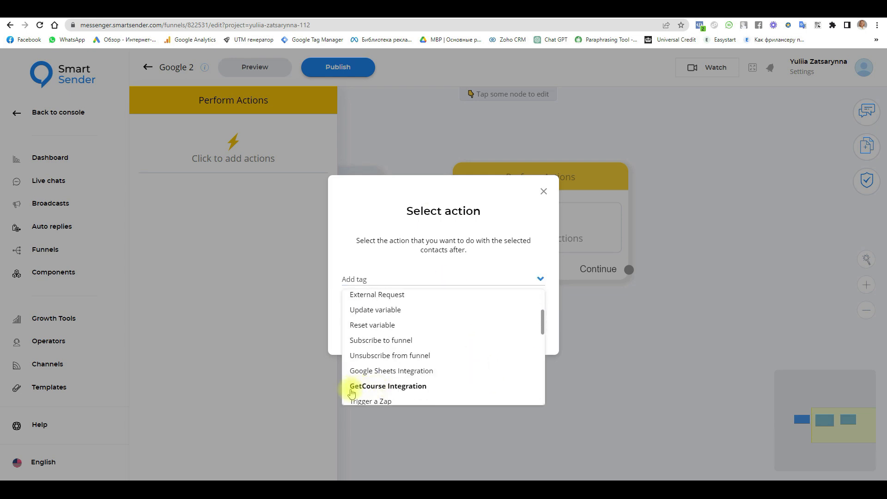
pyautogui.click(432, 374)
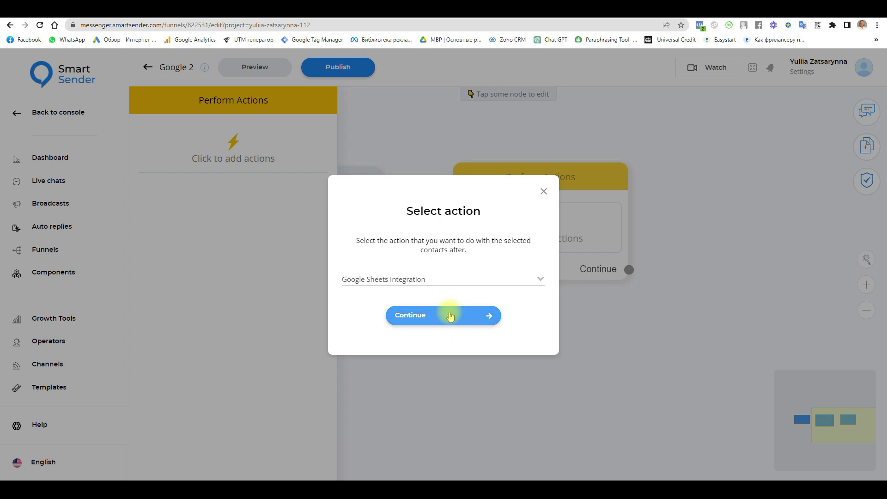
pyautogui.click(447, 316)
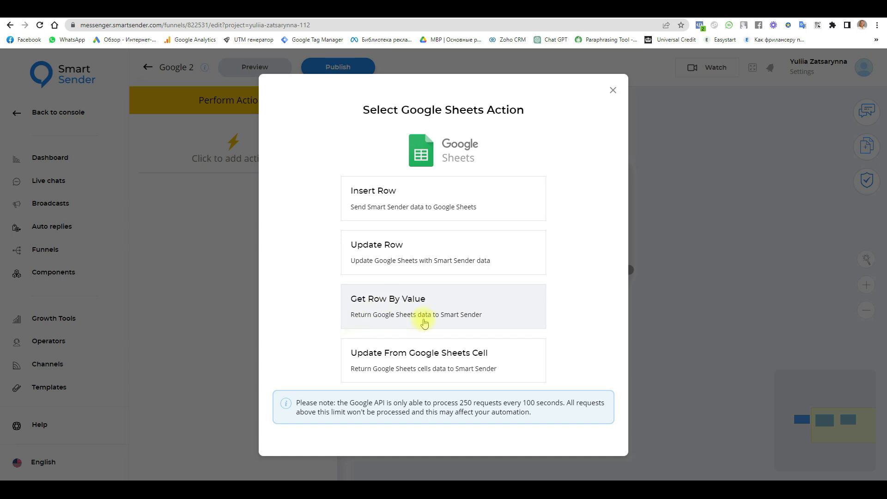
pyautogui.click(486, 315)
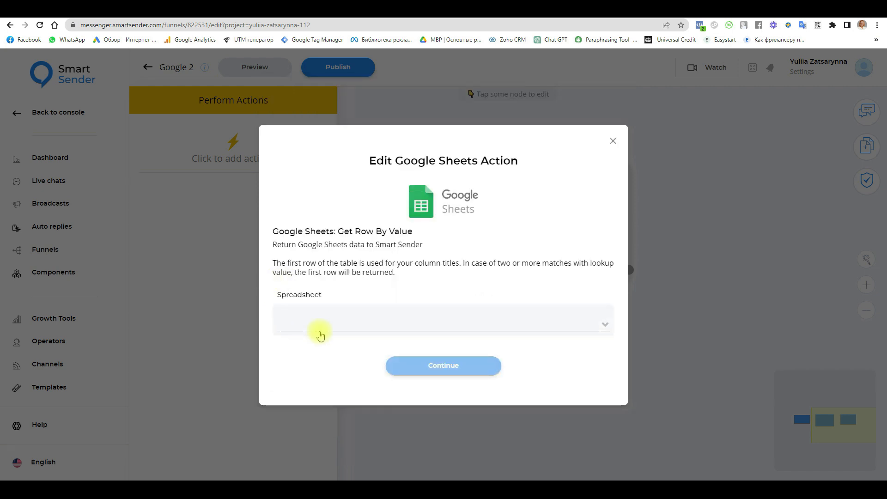
# Step: Choose the Questionnaire spreadsheet and its Sheet2 worksheet for the action, checking the sheet name in the spreadsheet itself
pyautogui.click(320, 331)
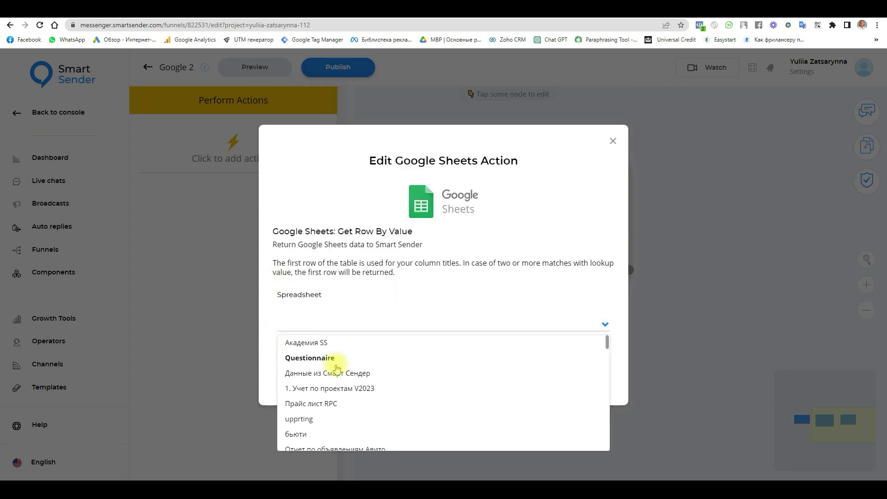
pyautogui.click(308, 359)
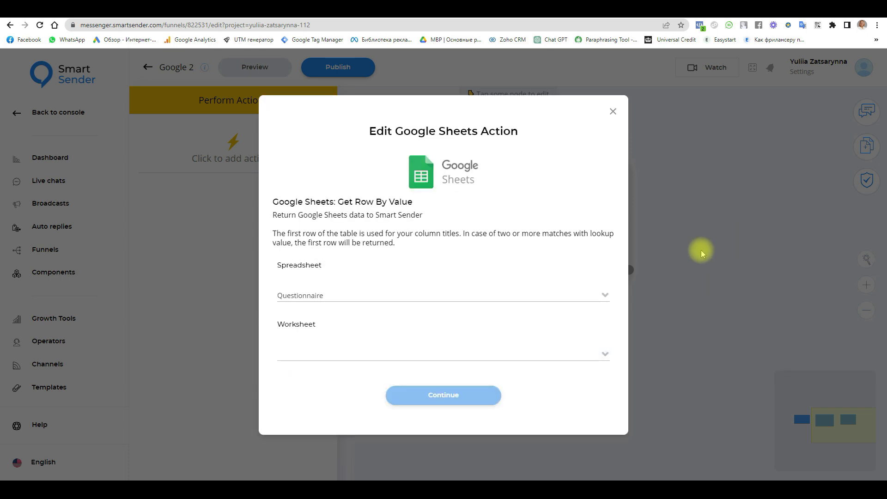
pyautogui.click(385, 10)
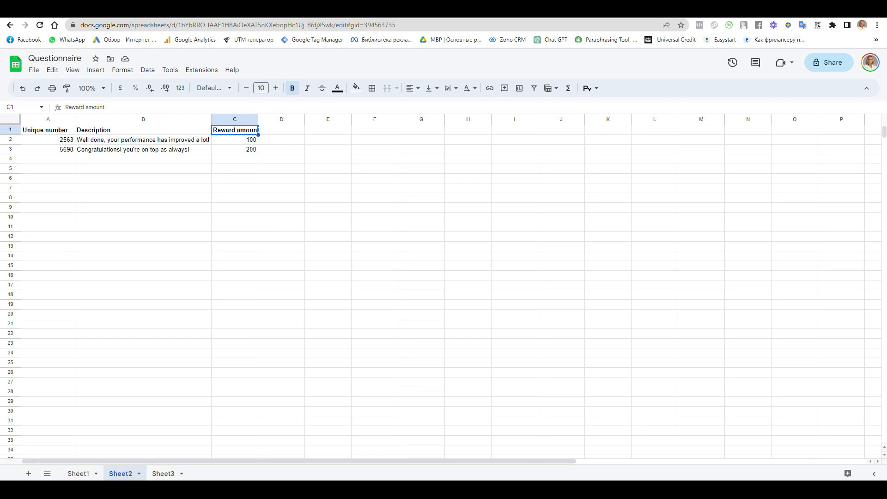
pyautogui.click(364, 10)
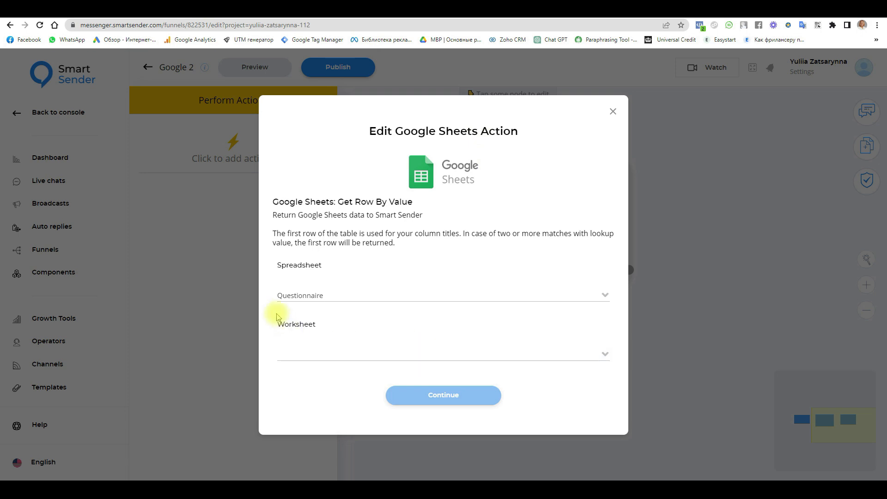
pyautogui.click(386, 10)
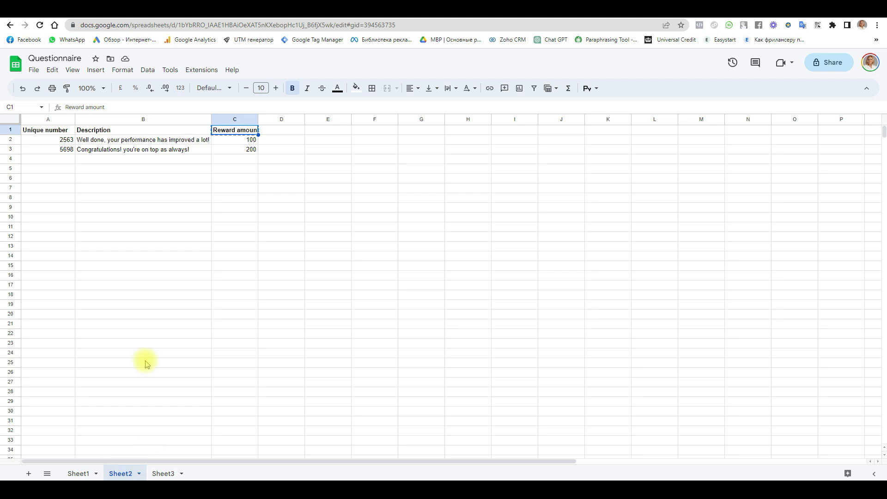
pyautogui.click(364, 10)
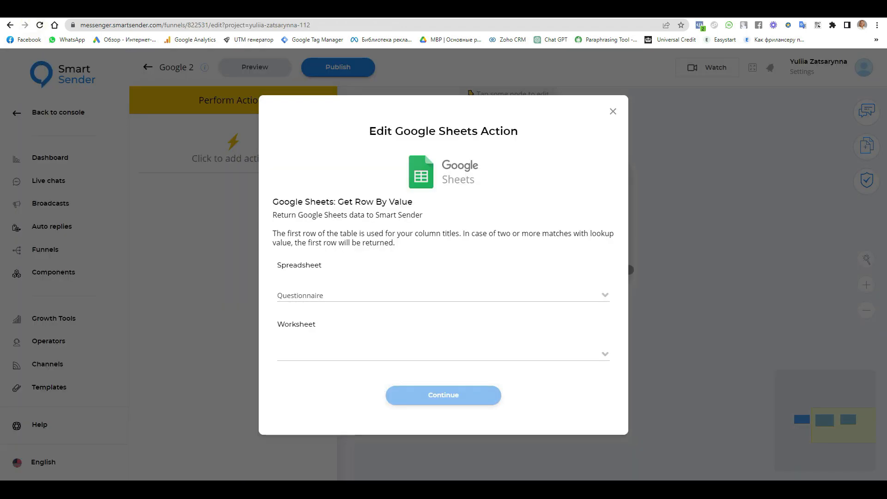
pyautogui.click(324, 354)
pyautogui.click(297, 388)
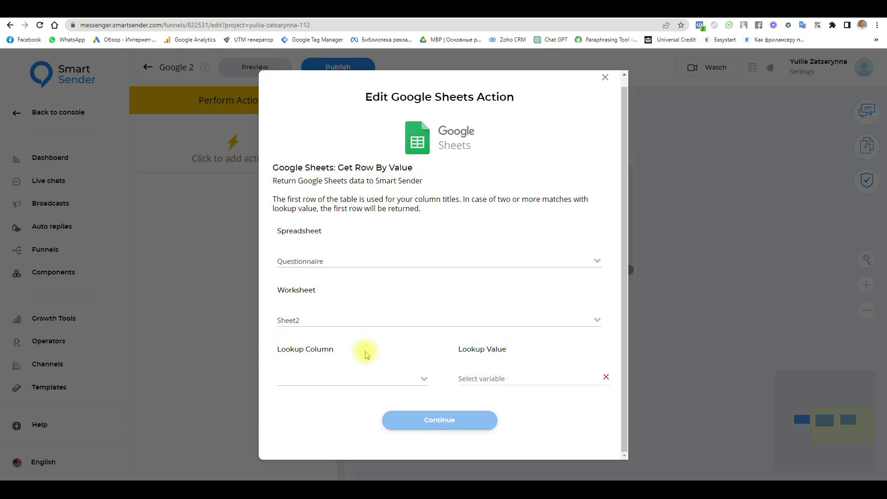
# Step: Set the lookup column to Unique number and check that column in the Questionnaire spreadsheet
pyautogui.click(343, 385)
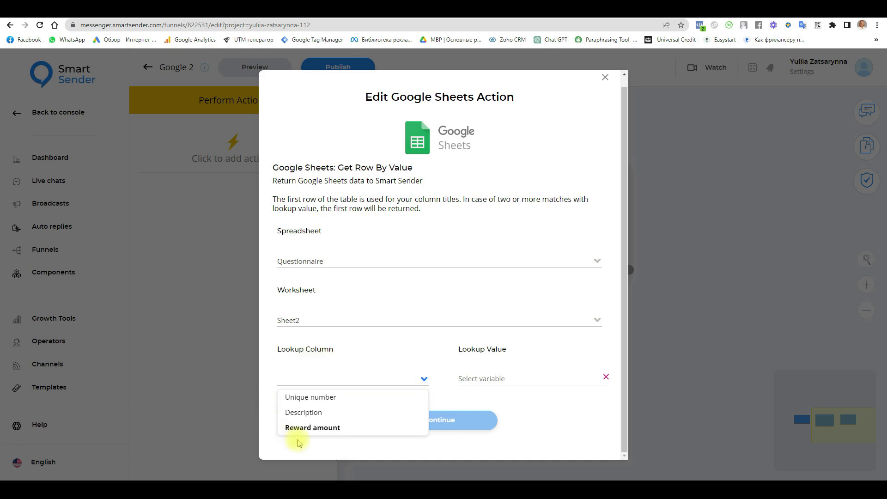
pyautogui.click(311, 397)
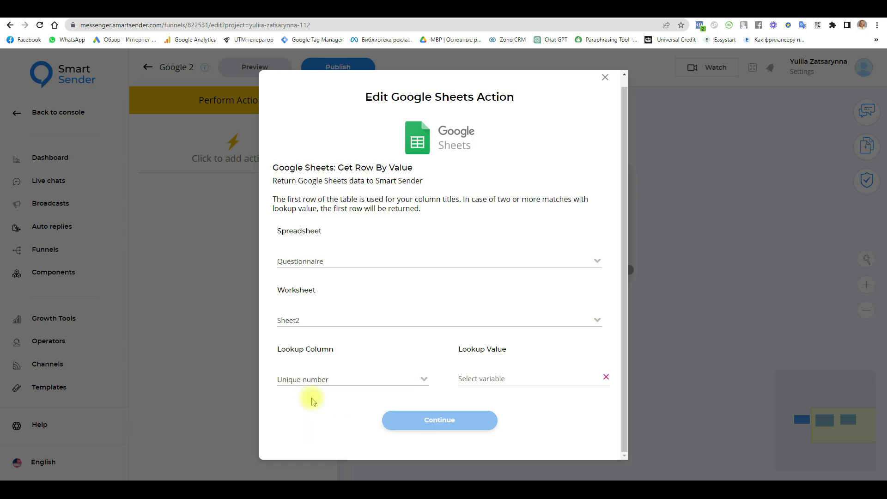
pyautogui.click(491, 18)
pyautogui.moveTo(48, 131); pyautogui.dragTo(50, 179)
pyautogui.click(113, 14)
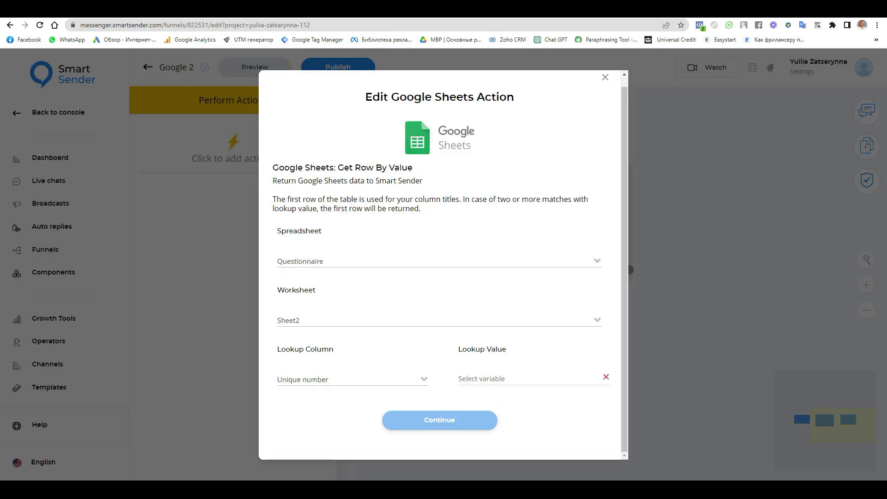
# Step: Set the lookup value to the Unique-number-SS variable
pyautogui.click(517, 378)
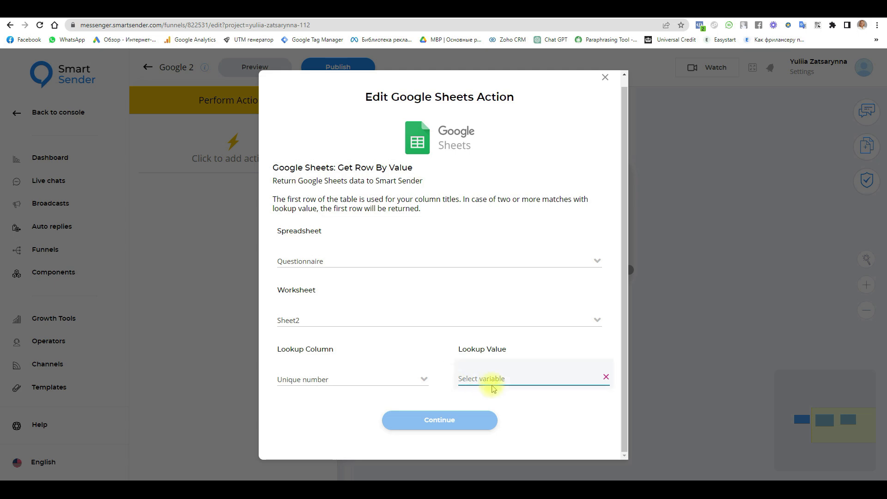
pyautogui.click(521, 381)
pyautogui.click(380, 273)
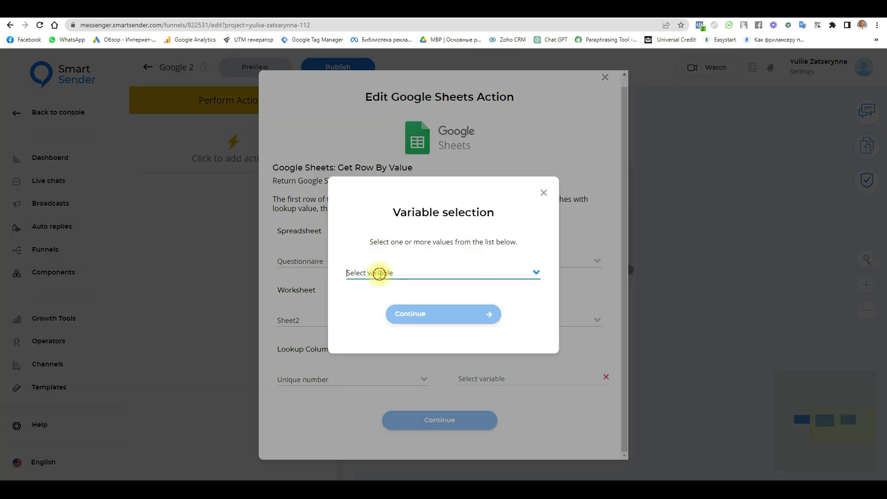
pyautogui.scroll(-5, 398, 348)
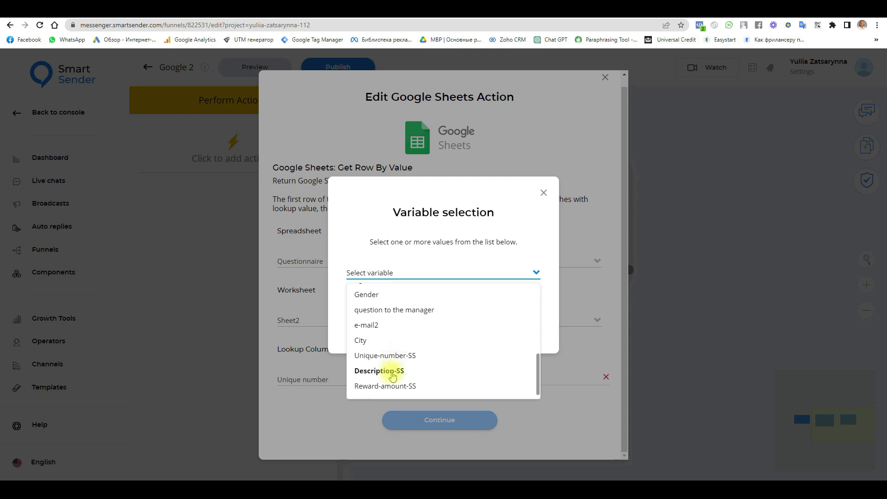
pyautogui.click(409, 356)
pyautogui.click(439, 312)
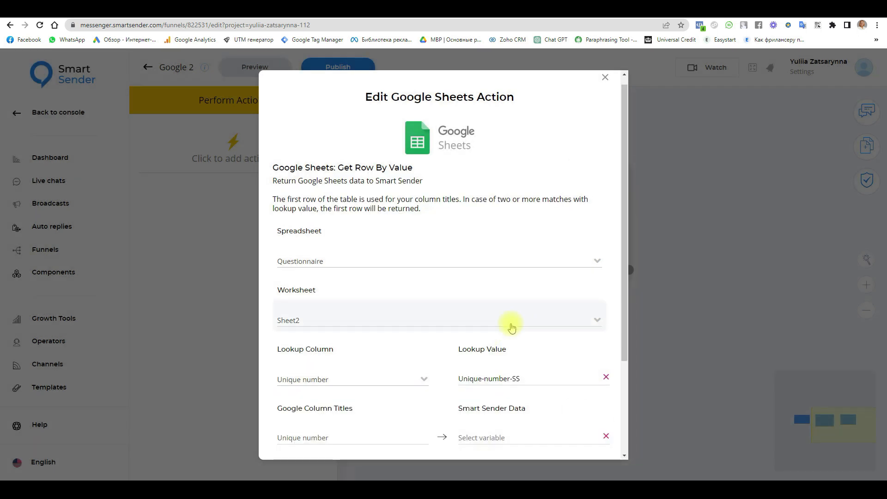
# Step: Map the Unique number column to the Unique-number-SS variable in the Google Sheets action
pyautogui.scroll(-3, 512, 327)
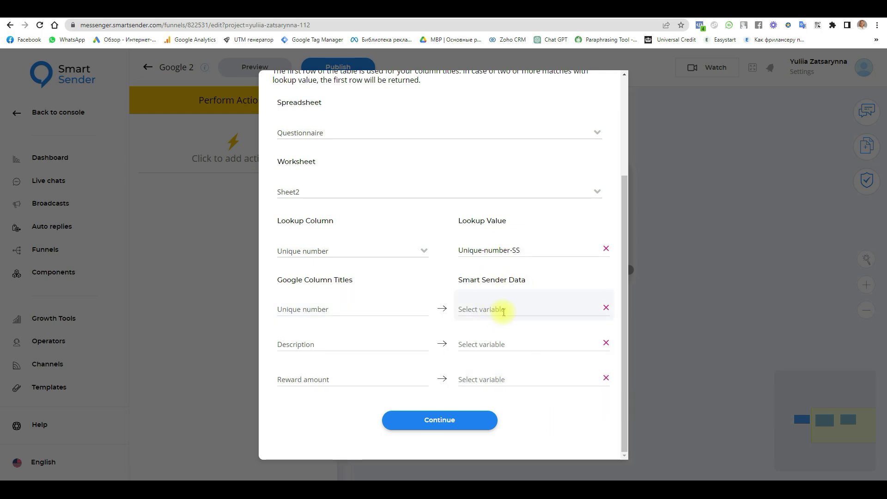
pyautogui.click(488, 311)
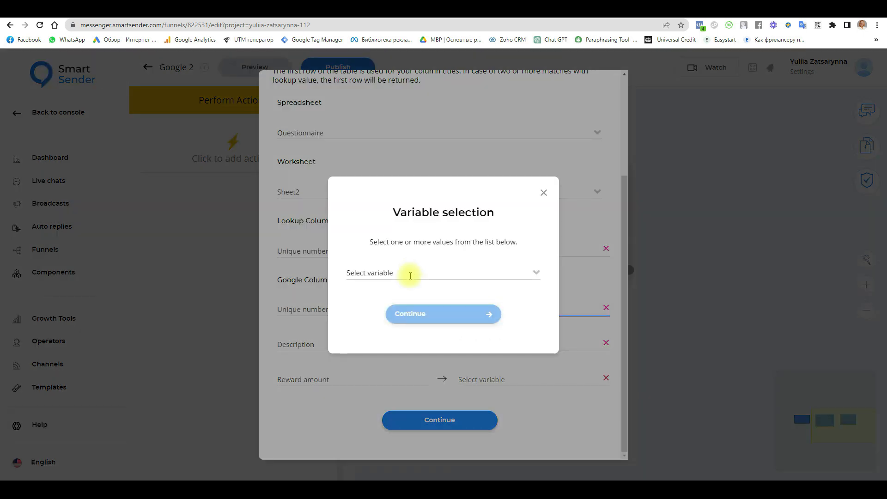
pyautogui.click(410, 275)
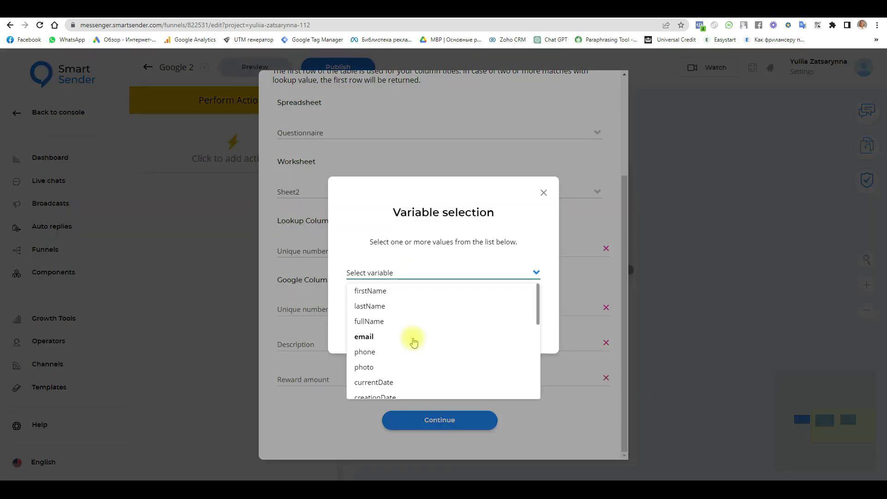
pyautogui.scroll(-5, 410, 343)
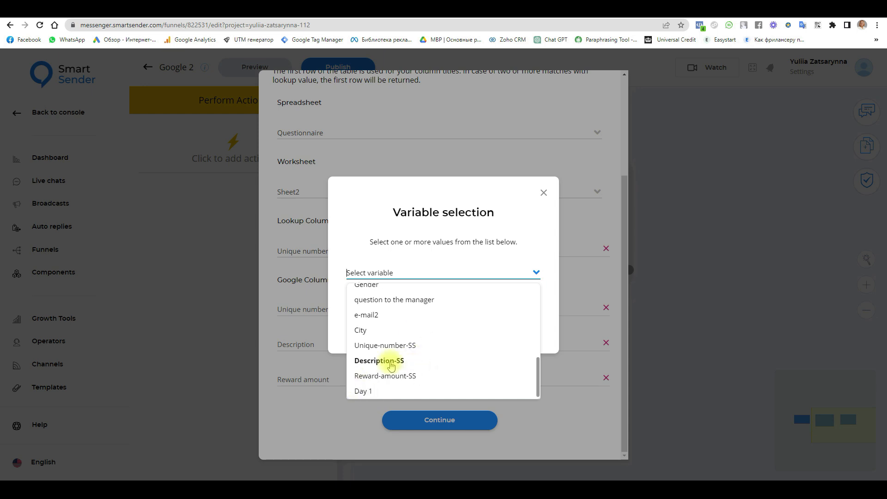
pyautogui.click(390, 345)
pyautogui.click(451, 313)
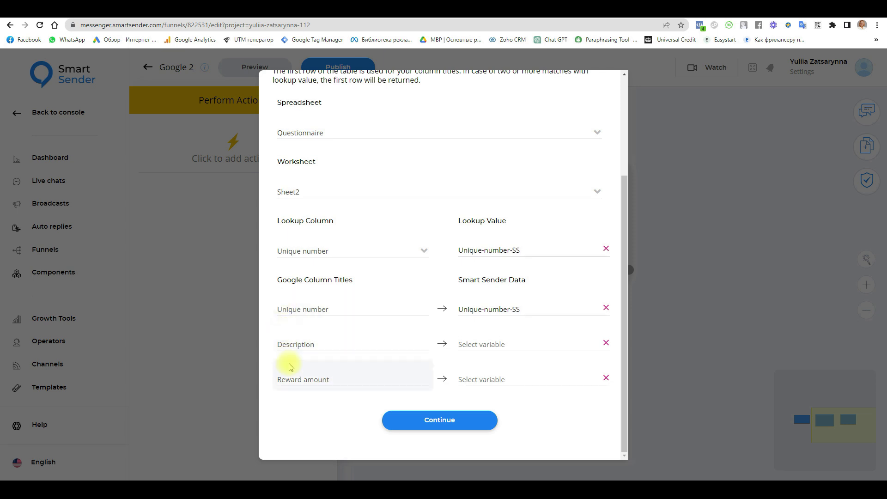
# Step: Check the Description column in the Questionnaire spreadsheet and map it to the Description-SS variable
pyautogui.click(268, 9)
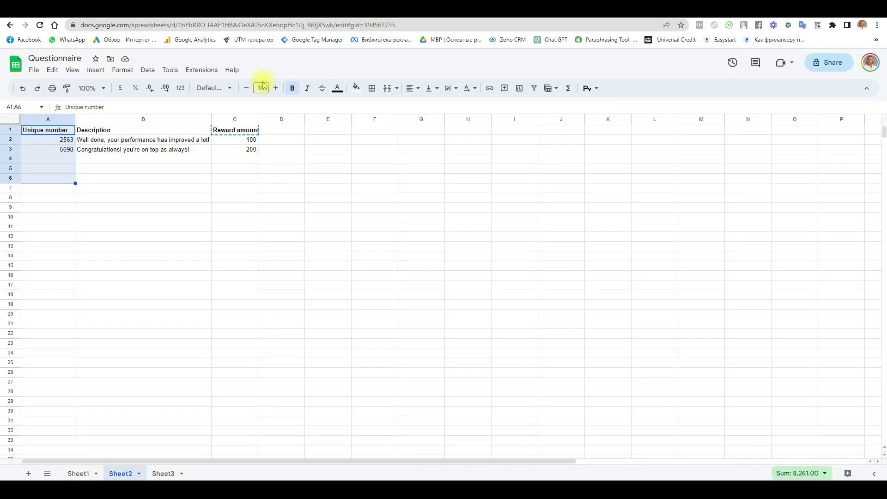
pyautogui.click(139, 131)
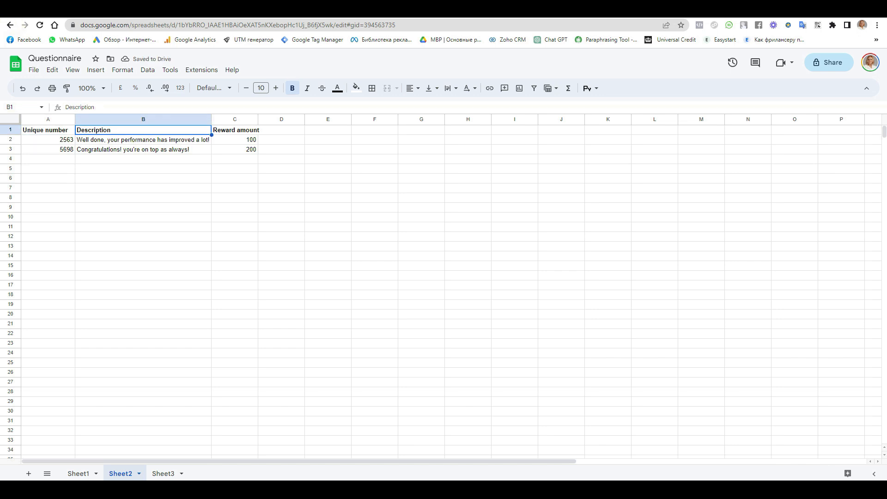
pyautogui.click(161, 9)
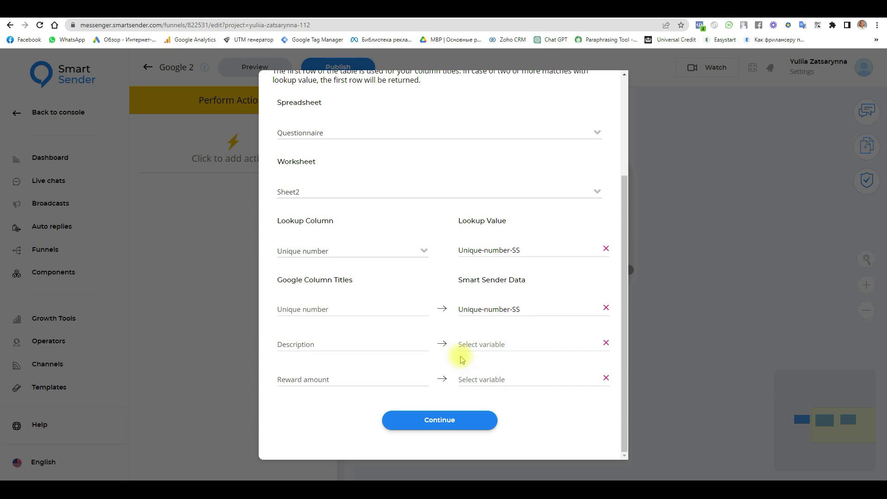
pyautogui.click(495, 343)
pyautogui.click(415, 274)
pyautogui.scroll(-5, 406, 351)
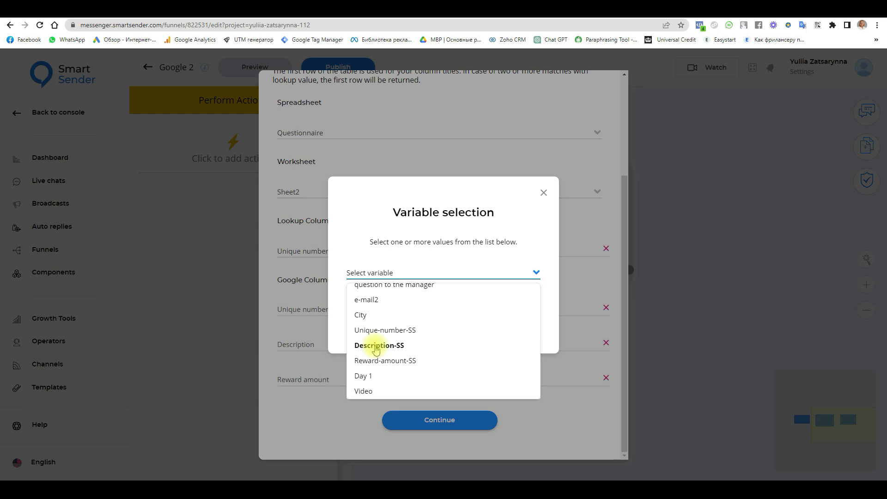
pyautogui.click(377, 346)
pyautogui.click(434, 313)
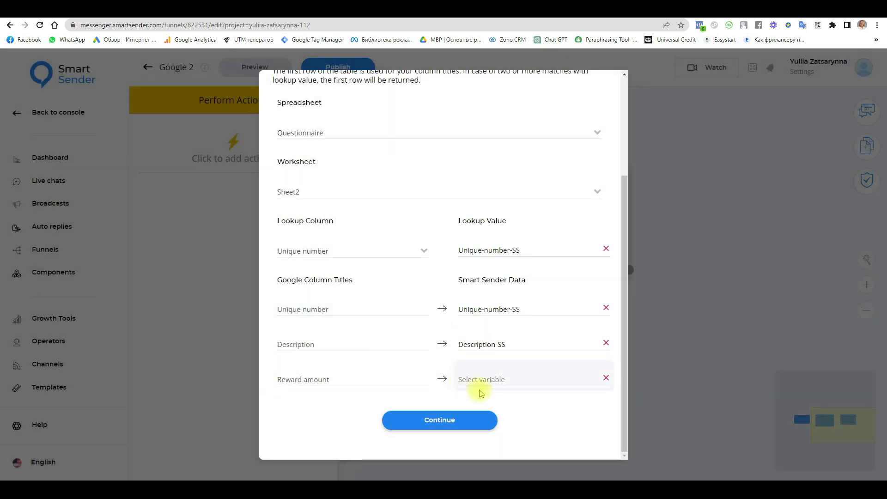
# Step: Map the Reward amount column to the Reward-amount-SS variable and save the Google Sheets action
pyautogui.click(477, 378)
pyautogui.click(383, 270)
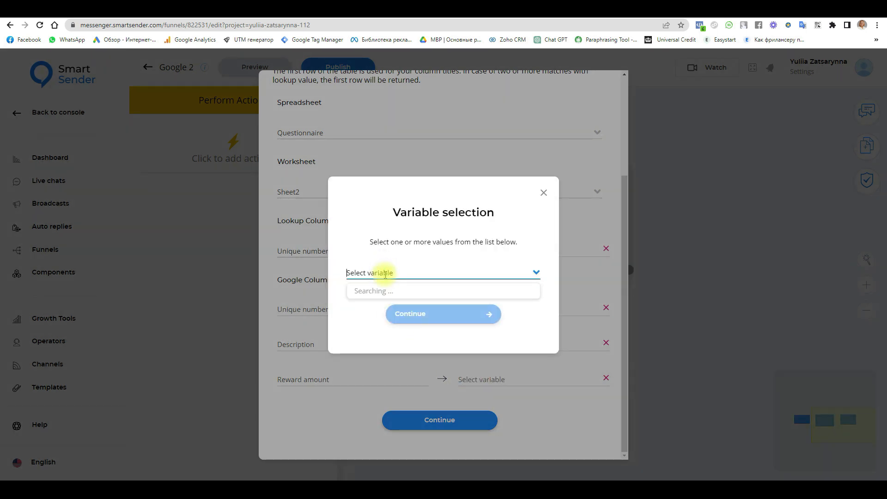
pyautogui.scroll(-5, 398, 347)
pyautogui.scroll(-2, 399, 347)
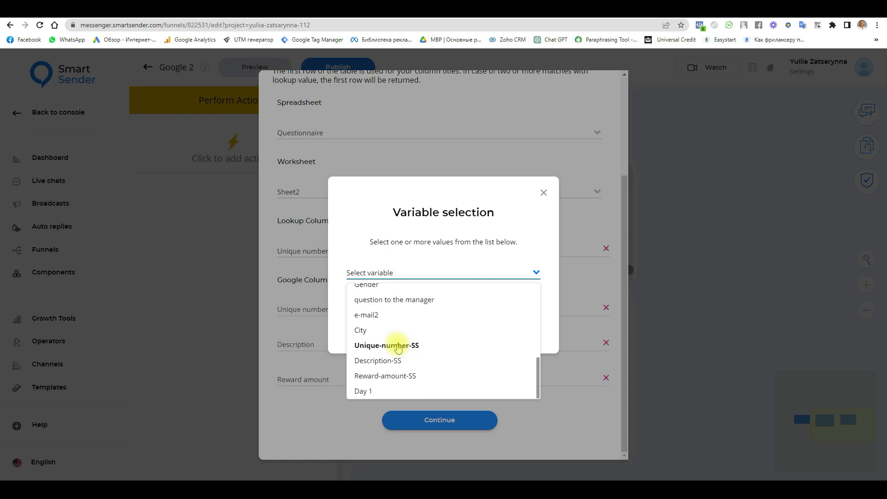
pyautogui.click(406, 376)
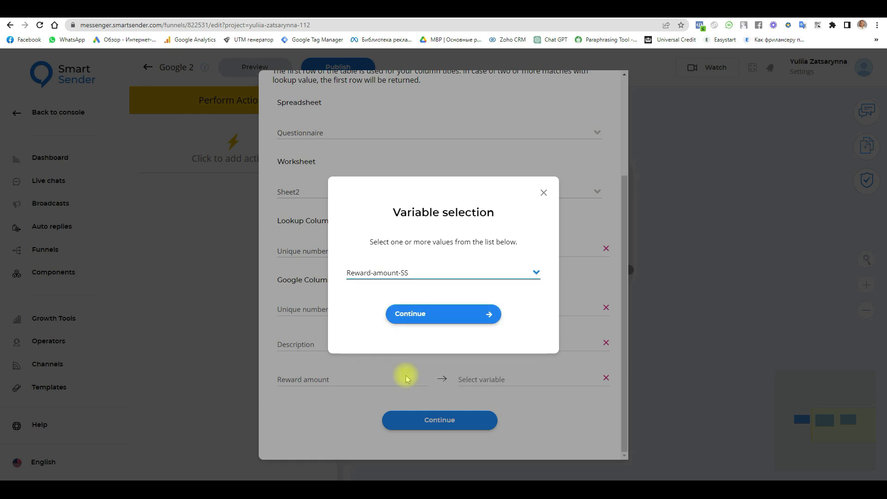
pyautogui.click(439, 315)
pyautogui.scroll(-3, 469, 422)
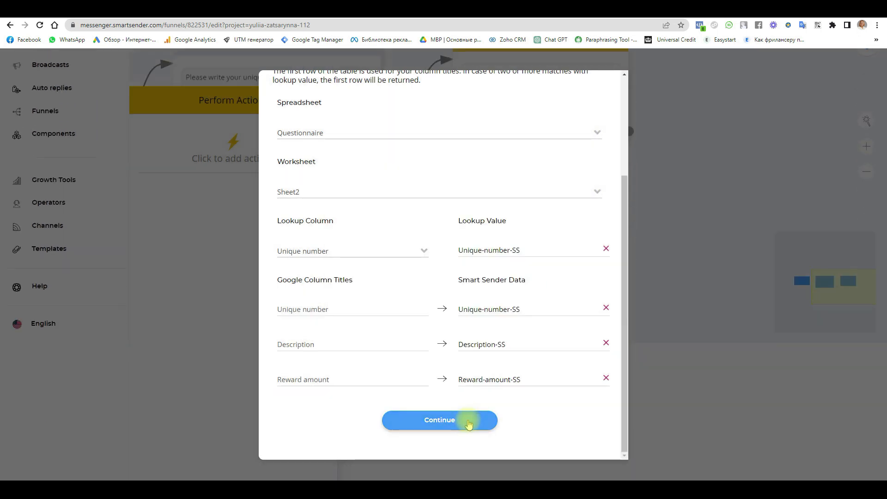
pyautogui.click(469, 421)
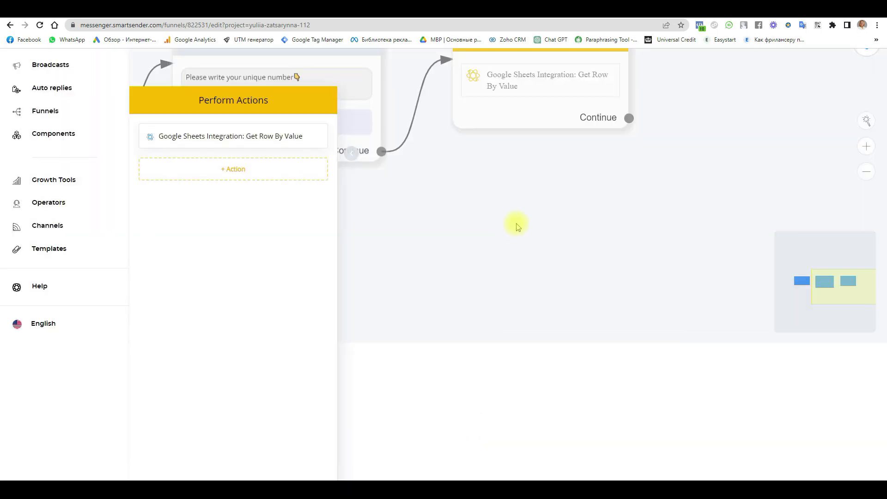
# Step: Close the Perform Actions settings and move the Starting Step, Send Message and Perform Actions blocks higher on the canvas
pyautogui.scroll(2, 514, 224)
pyautogui.scroll(-4, 516, 239)
pyautogui.click(568, 331)
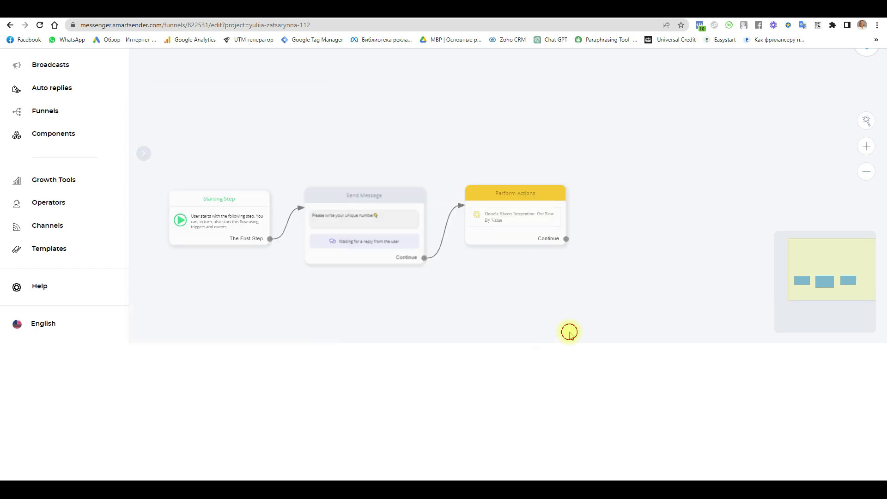
pyautogui.click(866, 148)
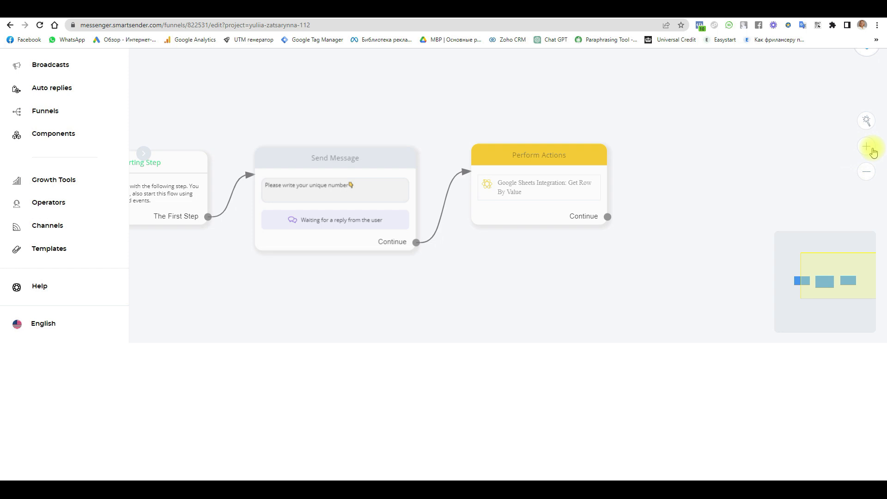
pyautogui.moveTo(680, 123); pyautogui.dragTo(646, 202)
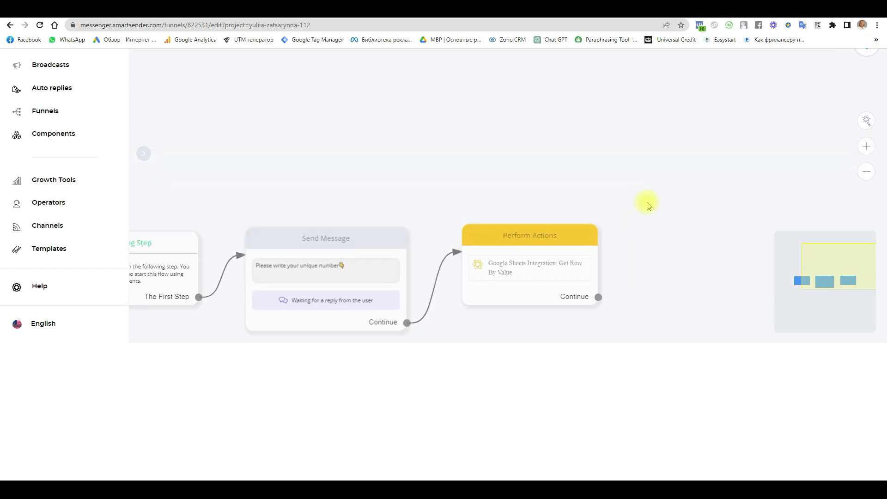
pyautogui.scroll(-1, 641, 203)
pyautogui.scroll(-2, 49, 95)
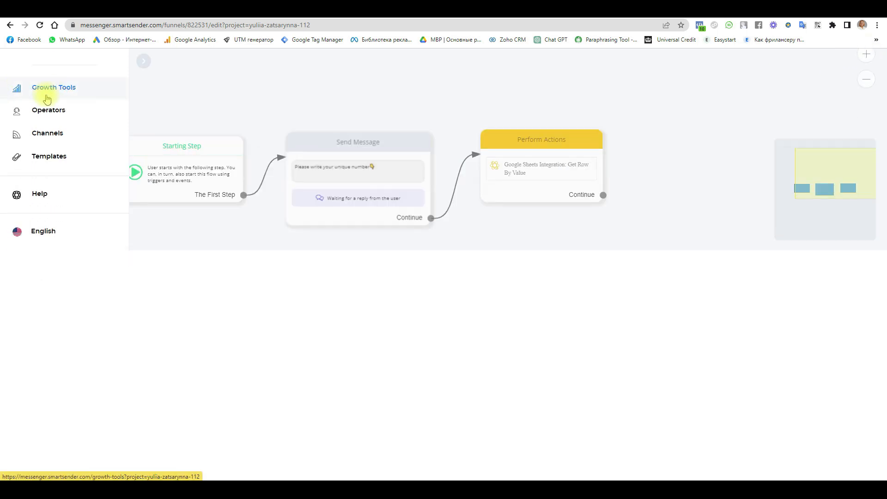
pyautogui.scroll(5, 51, 111)
pyautogui.moveTo(208, 395); pyautogui.dragTo(208, 212)
pyautogui.moveTo(367, 444); pyautogui.dragTo(385, 312)
pyautogui.moveTo(535, 418); pyautogui.dragTo(534, 293)
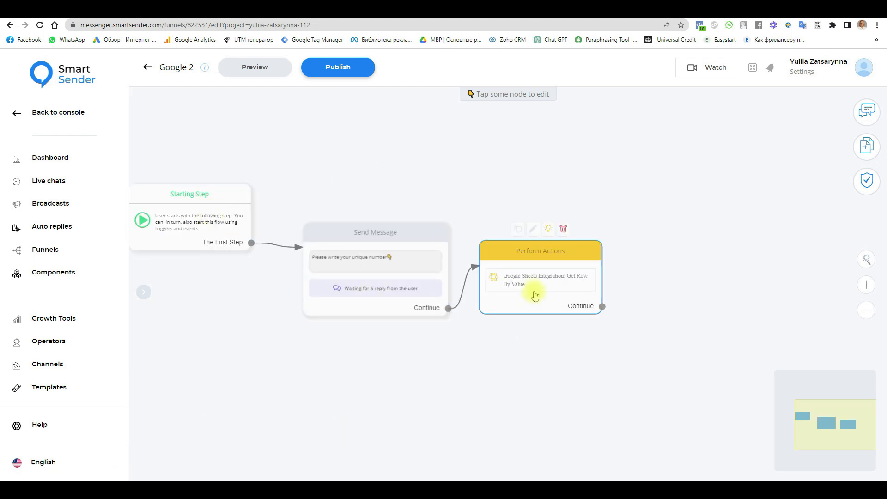
pyautogui.scroll(2, 535, 293)
pyautogui.moveTo(292, 234); pyautogui.dragTo(276, 174)
pyautogui.moveTo(535, 287); pyautogui.dragTo(510, 232)
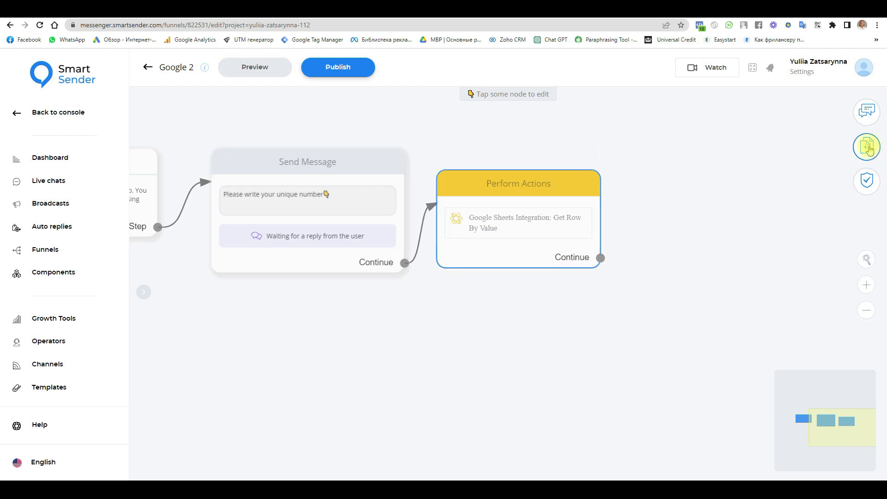
# Step: Add a Send Message block connected after Perform Actions and give it an empty text element
pyautogui.click(868, 148)
pyautogui.click(714, 178)
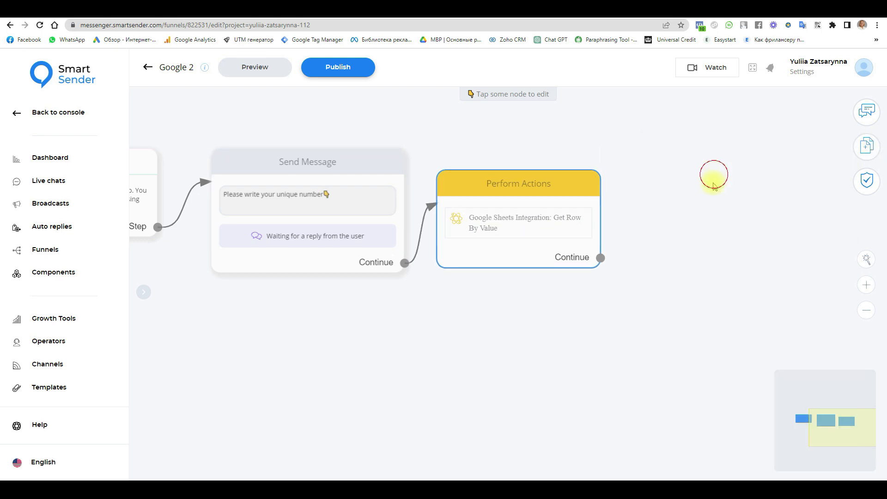
pyautogui.moveTo(626, 352); pyautogui.dragTo(799, 198)
pyautogui.moveTo(602, 255); pyautogui.dragTo(670, 232)
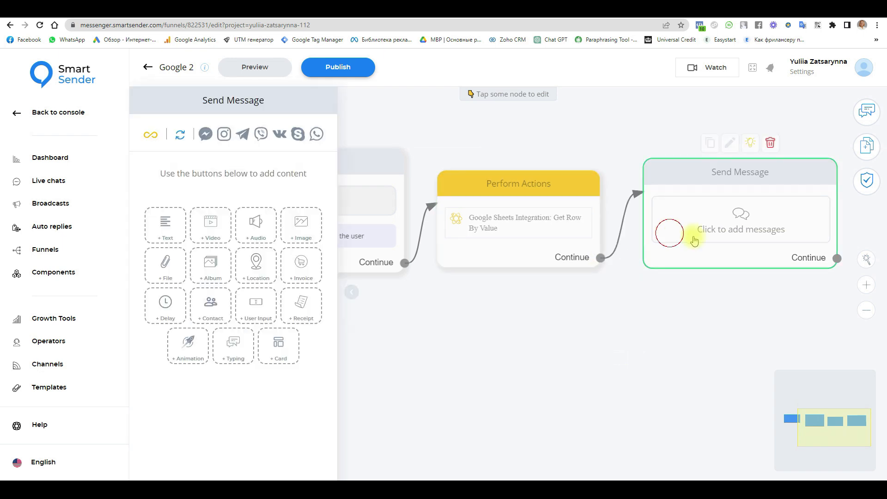
pyautogui.click(159, 227)
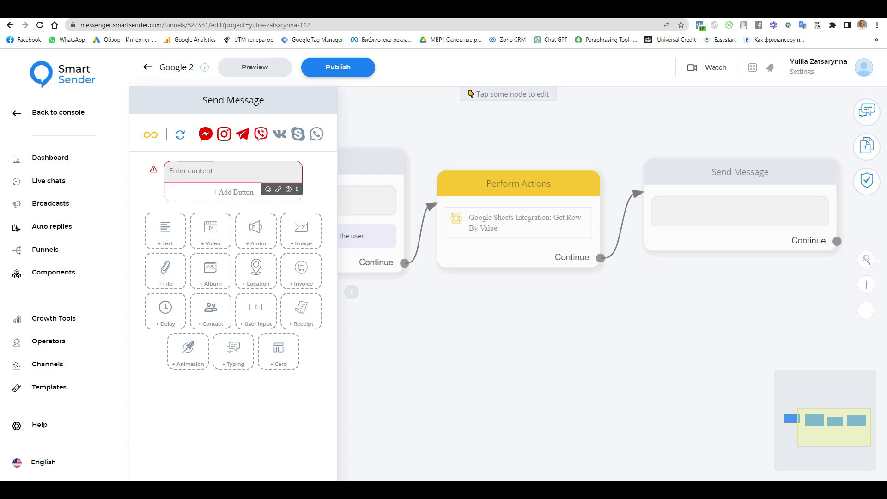
# Step: Copy the column titles in A1:C1 of the Questionnaire spreadsheet and paste them into the new message text in Smart Sender
pyautogui.hotkey('ctrl', 'Tab')
pyautogui.click(18, 130)
pyautogui.hotkey('ctrl', 'c')
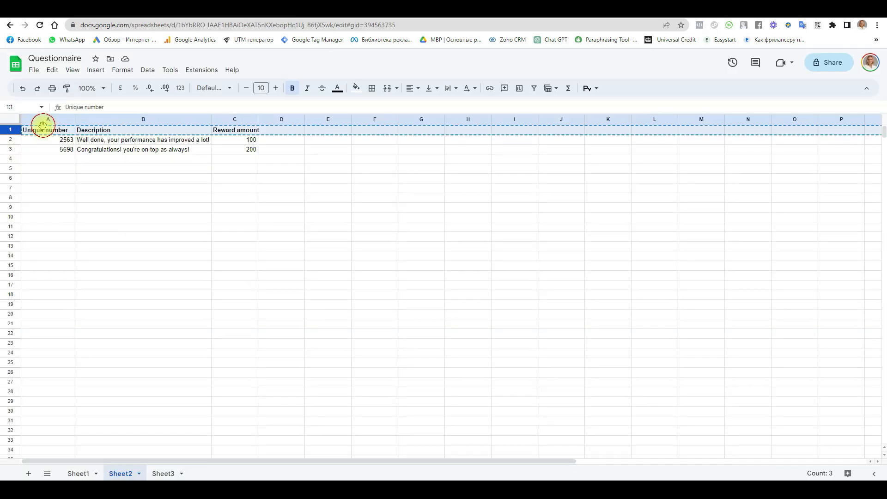
pyautogui.moveTo(42, 129); pyautogui.dragTo(225, 125)
pyautogui.hotkey('ctrl', 'c')
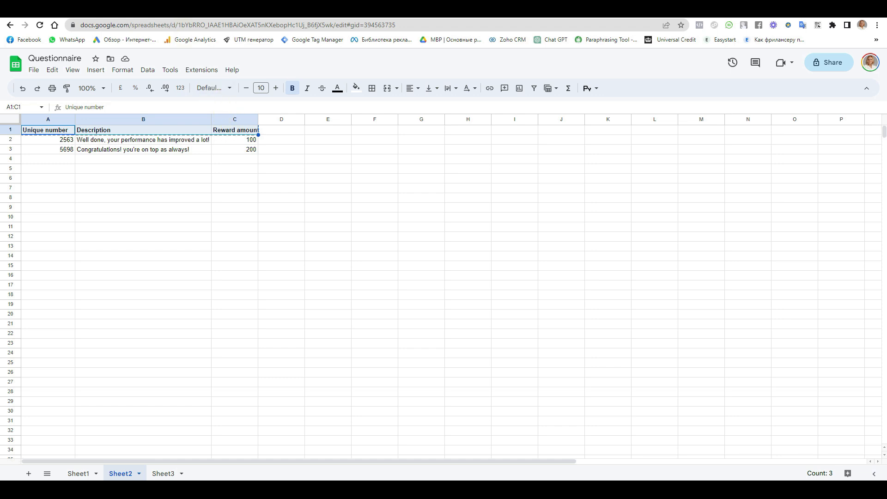
pyautogui.hotkey('ctrl', 'Tab')
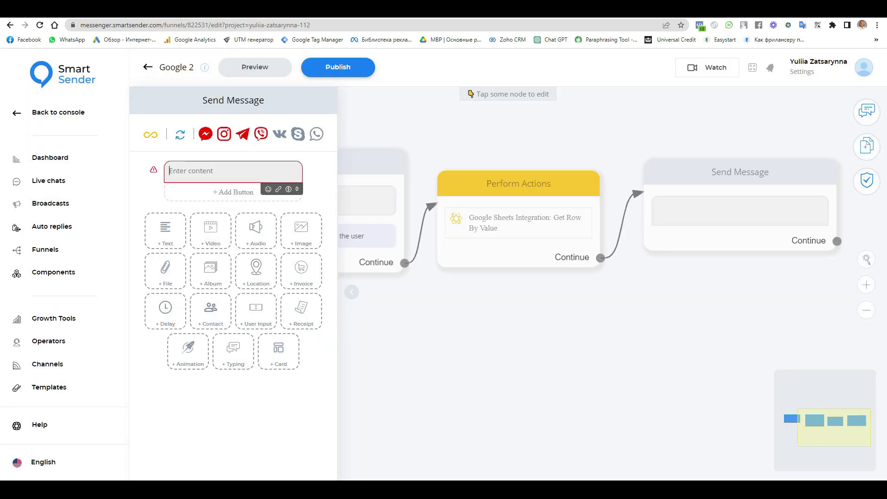
pyautogui.click(198, 173)
pyautogui.hotkey('ctrl', 'v')
# Step: Split the pasted titles so Unique number, Description and Reward amount each stand on their own line
pyautogui.doubleClick(224, 173)
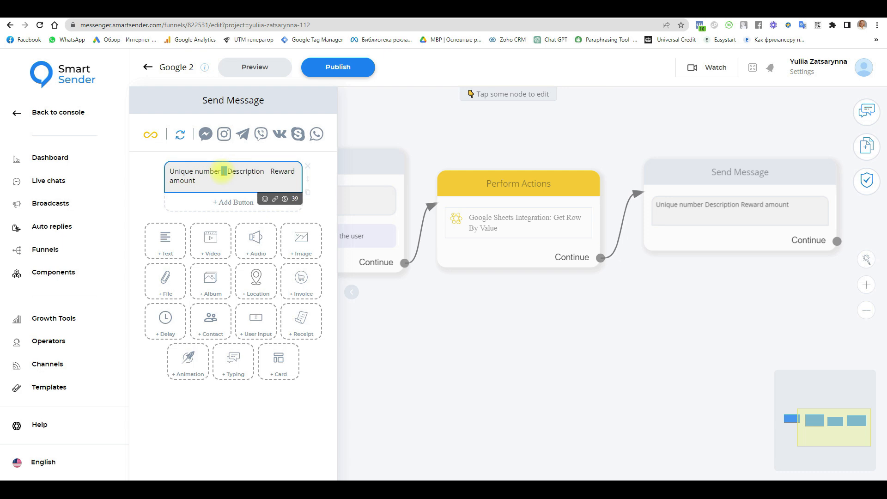
pyautogui.press('Return')
pyautogui.doubleClick(211, 181)
pyautogui.press('Return')
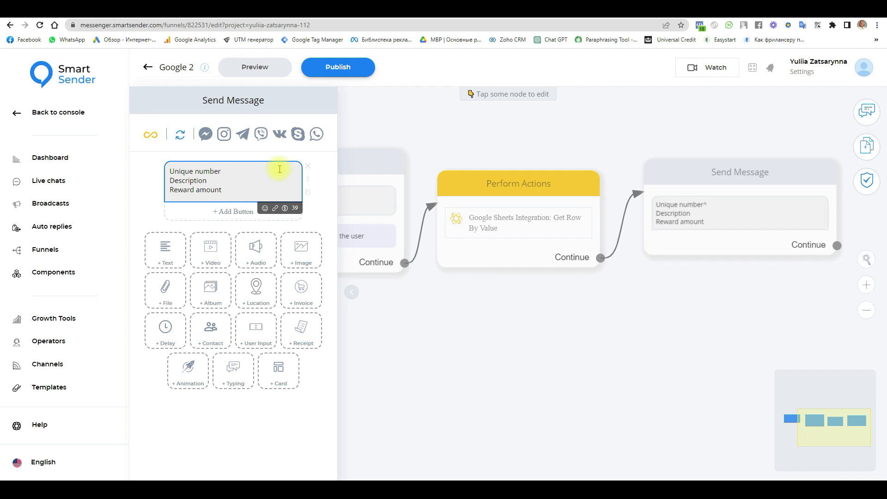
# Step: Put a colon after Unique number in the message and insert the Unique-number-SS variable behind it
pyautogui.press('BackSpace')
pyautogui.click(285, 208)
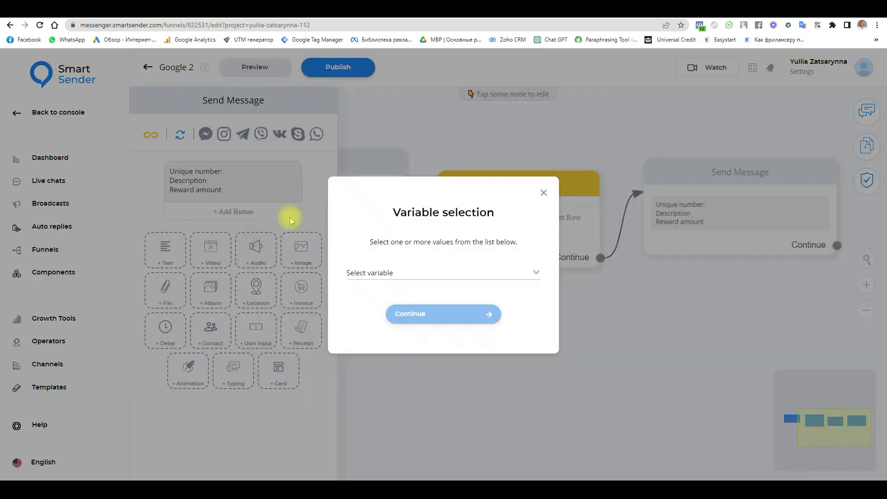
pyautogui.click(381, 273)
pyautogui.scroll(-5, 405, 362)
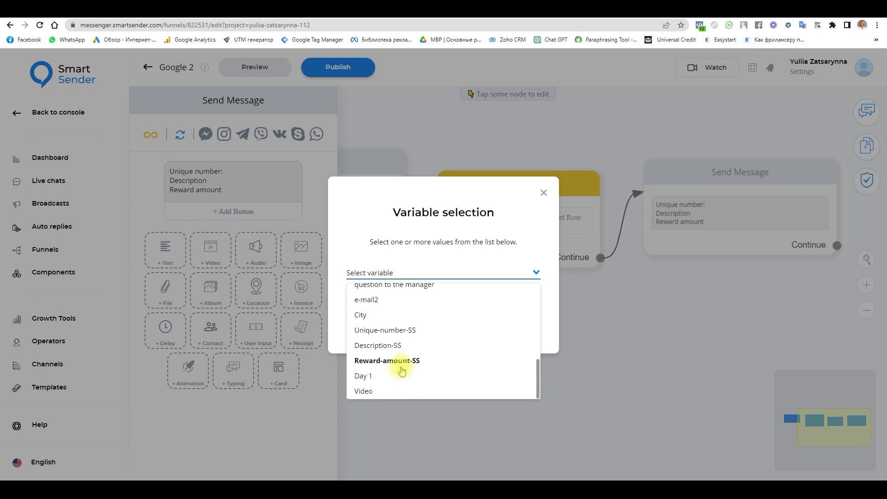
pyautogui.click(383, 329)
pyautogui.click(452, 315)
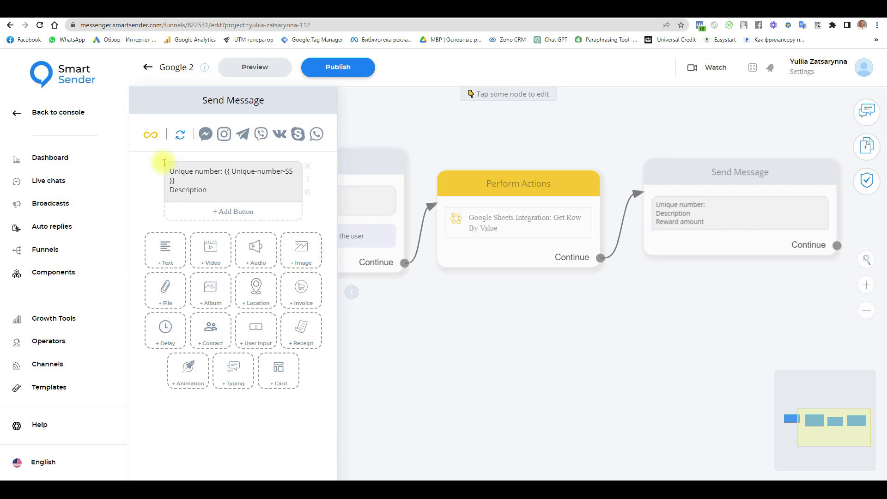
# Step: Put a colon after Description in the message and insert the Description-SS variable behind it
pyautogui.click(211, 191)
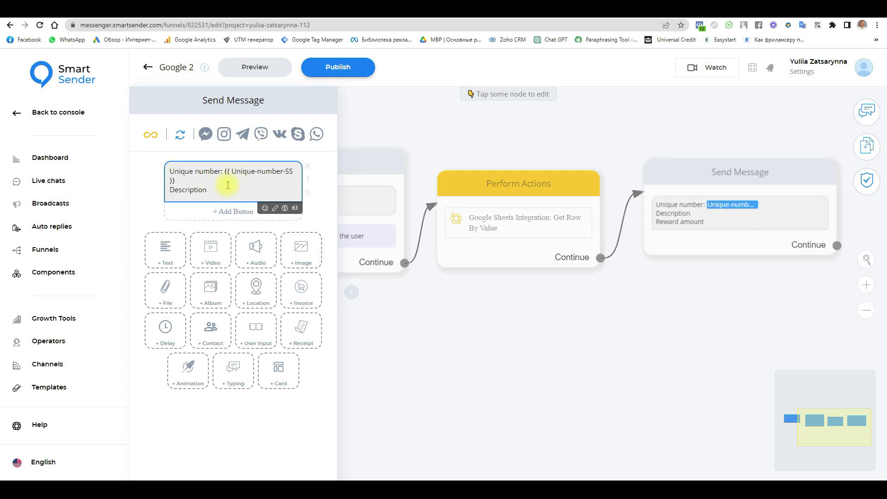
pyautogui.write(':')
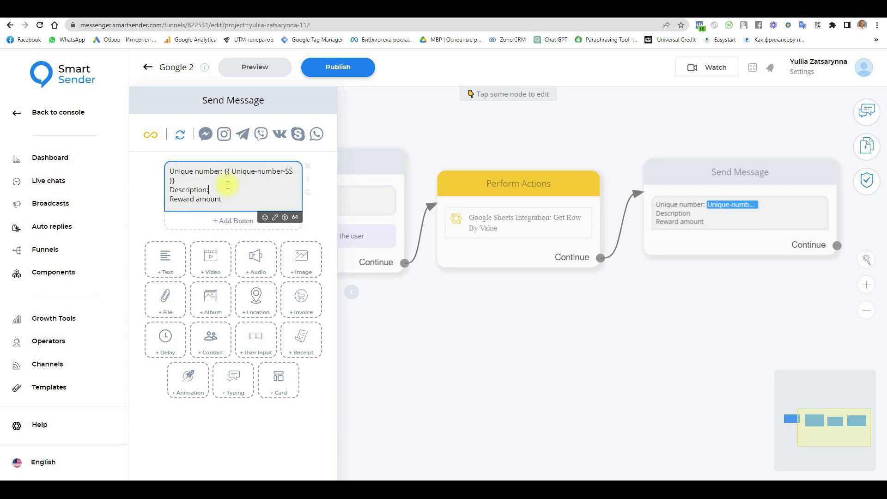
pyautogui.click(285, 217)
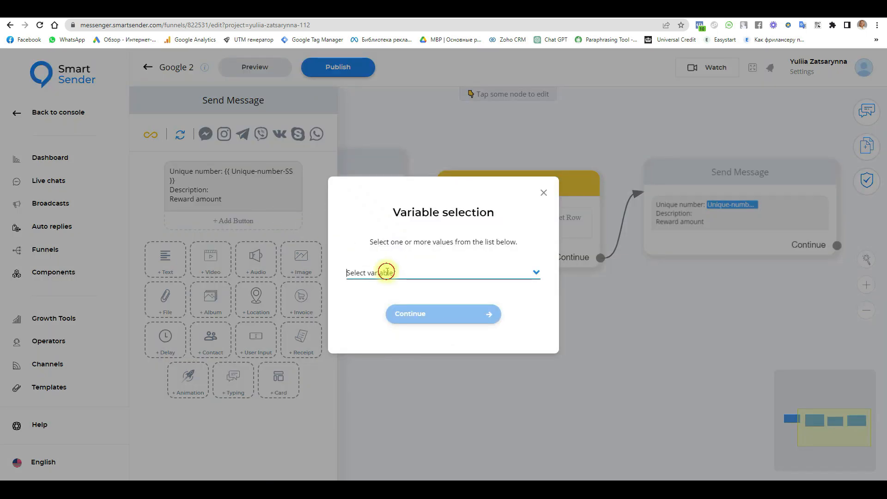
pyautogui.click(386, 273)
pyautogui.scroll(-10, 433, 344)
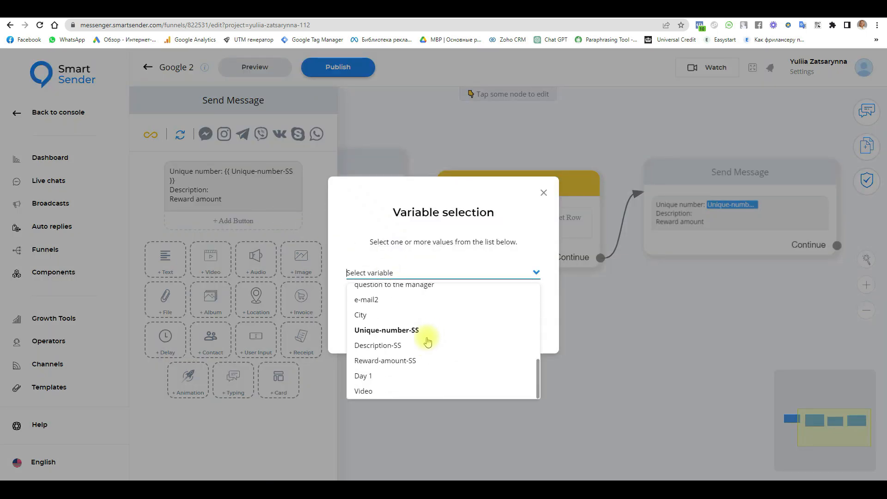
pyautogui.click(392, 346)
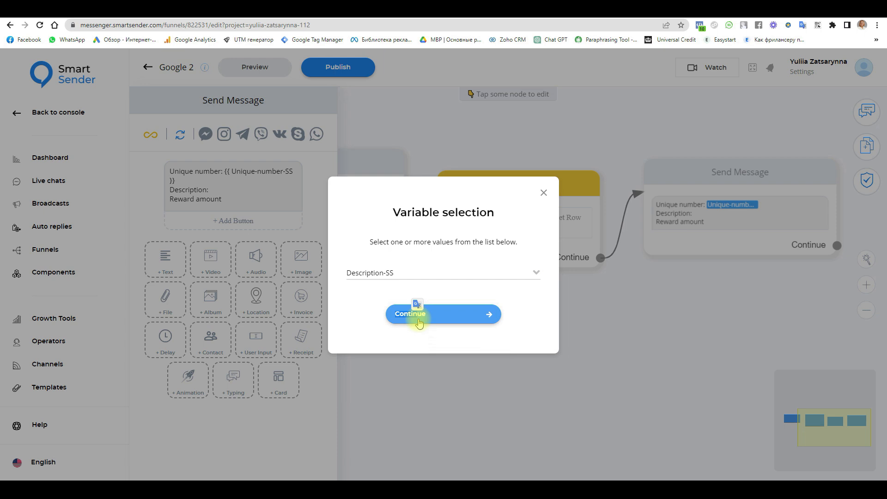
pyautogui.click(418, 318)
# Step: Add a colon and the Reward-amount-SS variable after Reward amount, and close the message editor
pyautogui.click(236, 203)
pyautogui.click(232, 204)
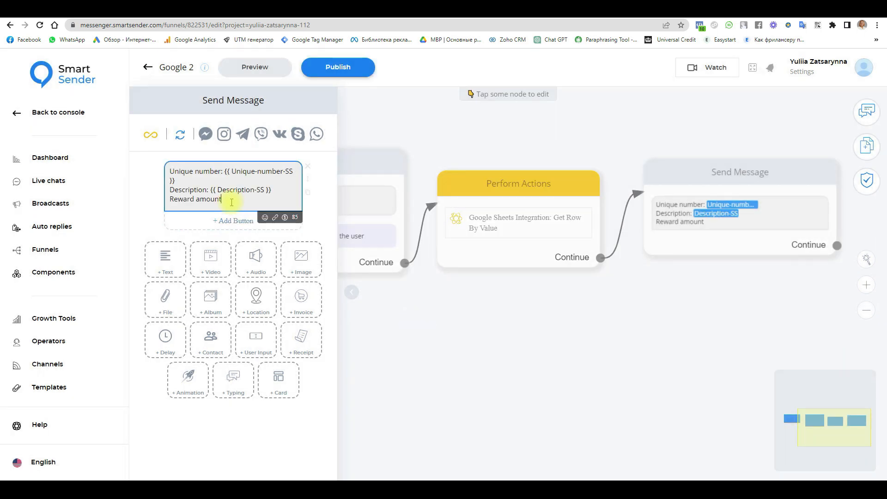
pyautogui.click(285, 218)
pyautogui.click(392, 273)
pyautogui.scroll(-5, 410, 323)
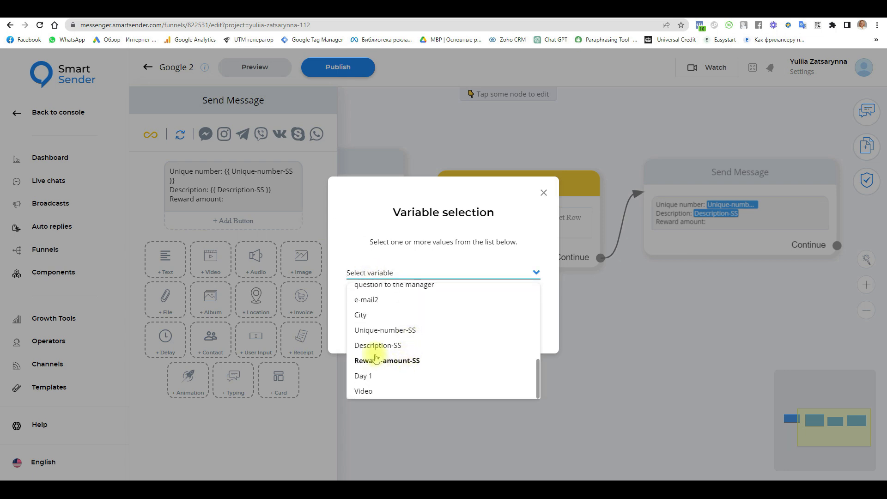
pyautogui.click(385, 361)
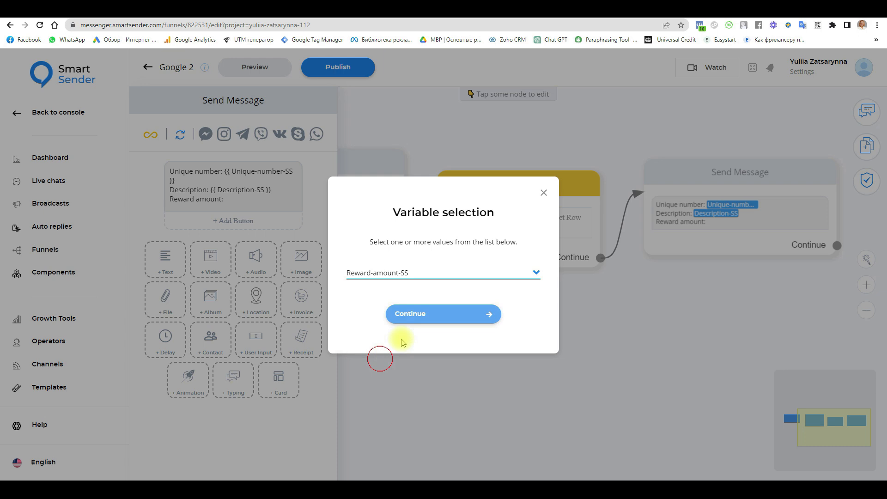
pyautogui.click(416, 311)
pyautogui.click(493, 380)
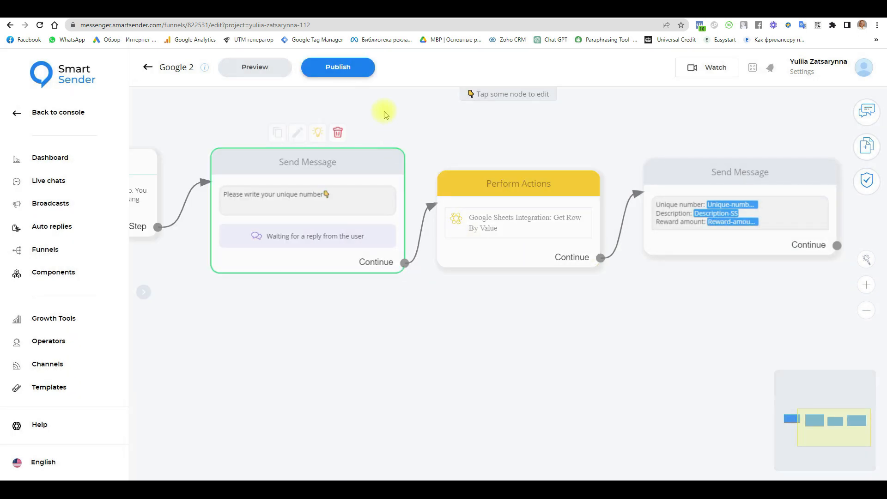
# Step: Publish the Google 2 funnel, preview it through the marketing_video_123_bot Telegram channel and start the bot in Telegram Desktop
pyautogui.click(347, 75)
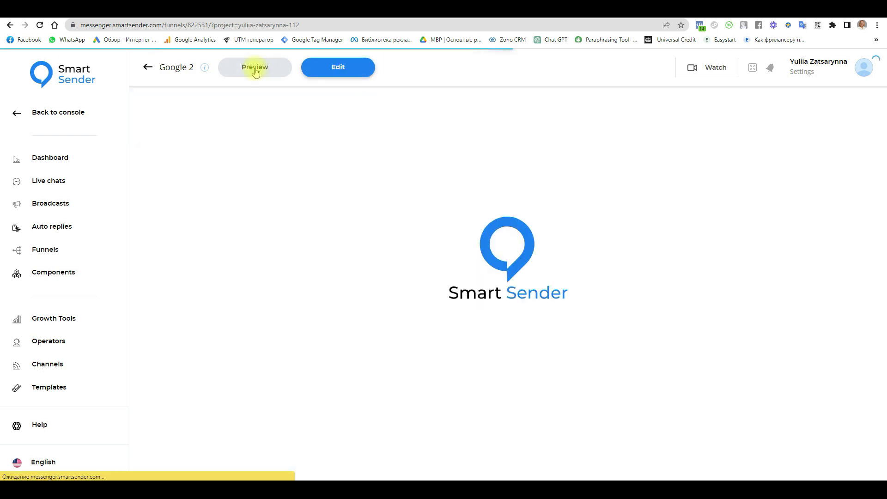
pyautogui.click(254, 70)
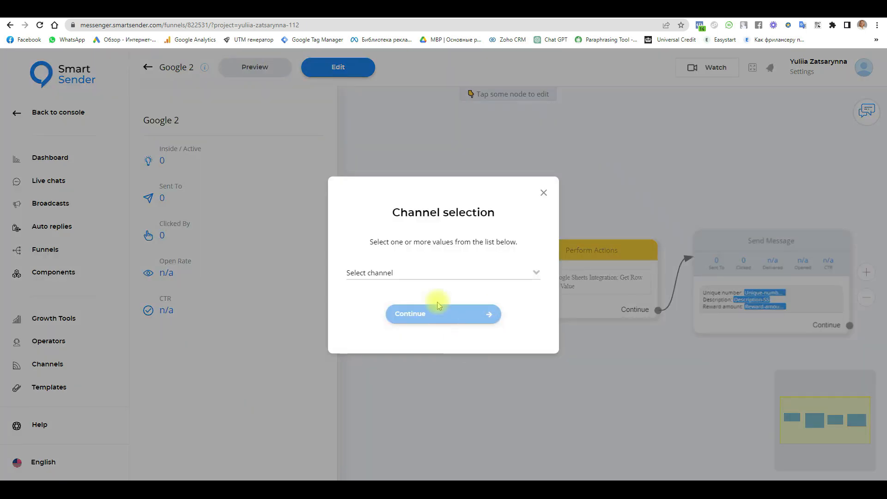
pyautogui.click(441, 273)
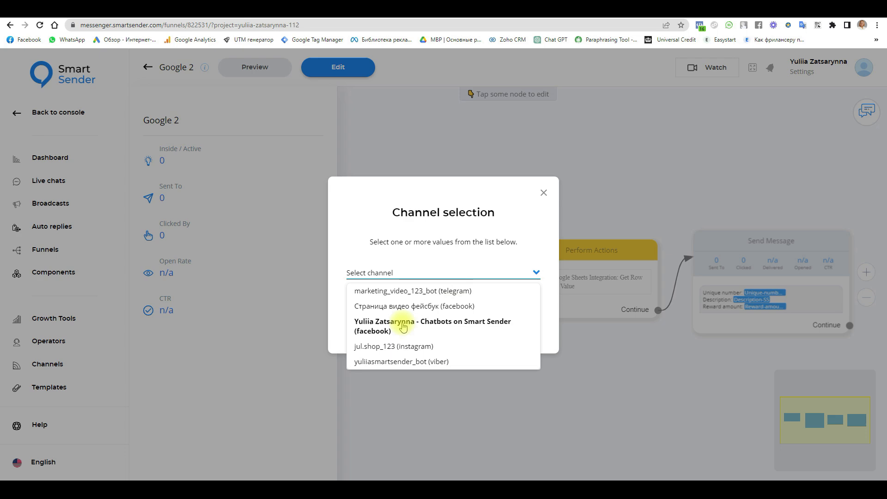
pyautogui.click(414, 291)
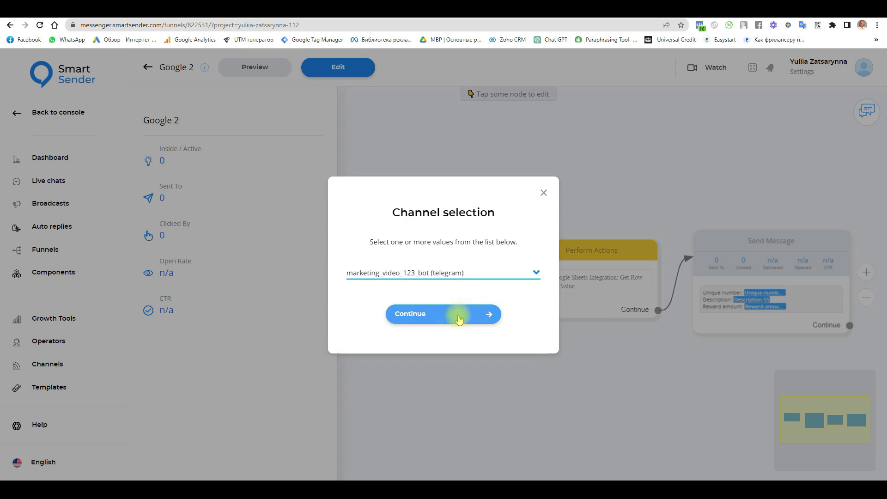
pyautogui.click(459, 315)
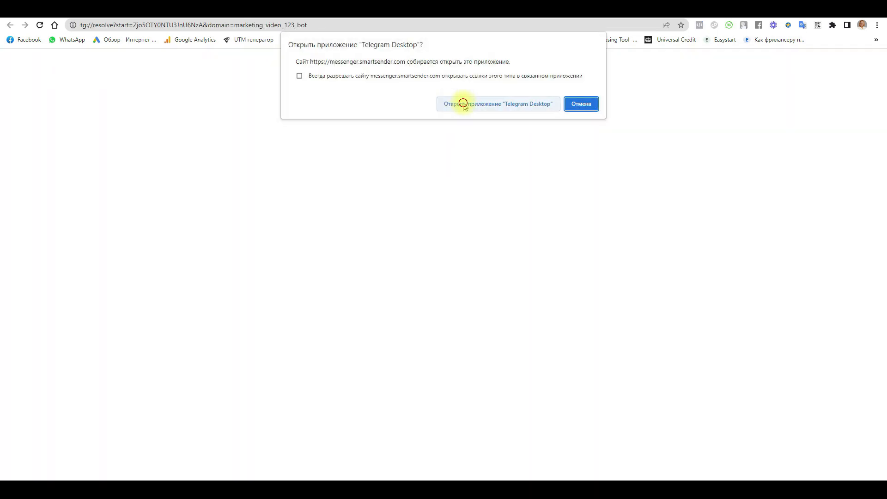
pyautogui.click(464, 104)
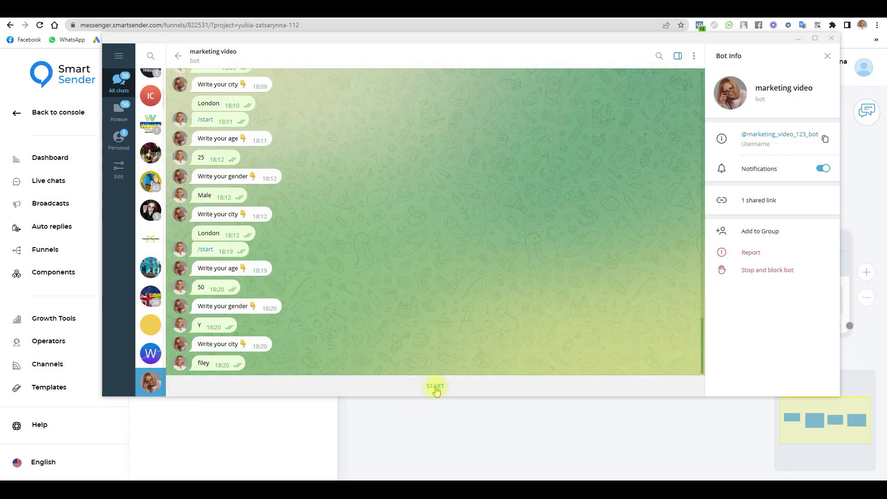
pyautogui.click(436, 391)
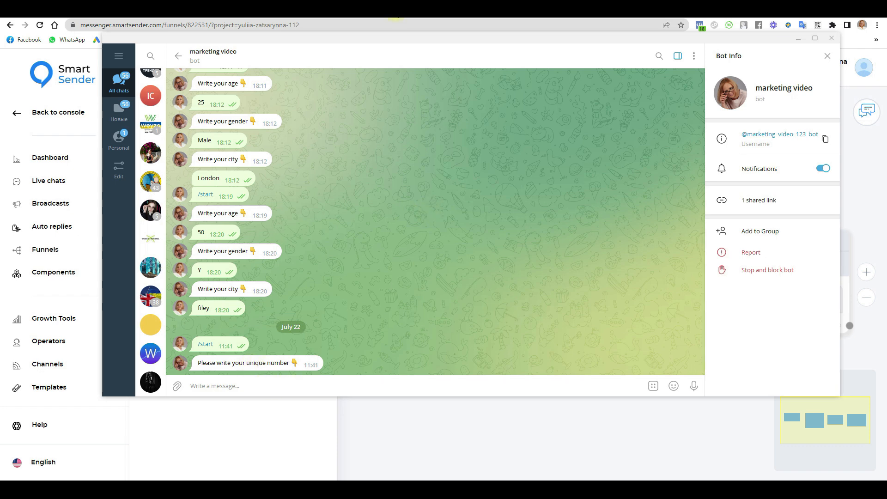
# Step: Copy the unique number from cell A3 of the Questionnaire spreadsheet and send it to the bot in Telegram
pyautogui.click(395, 12)
pyautogui.moveTo(97, 186); pyautogui.dragTo(93, 179)
pyautogui.click(64, 151)
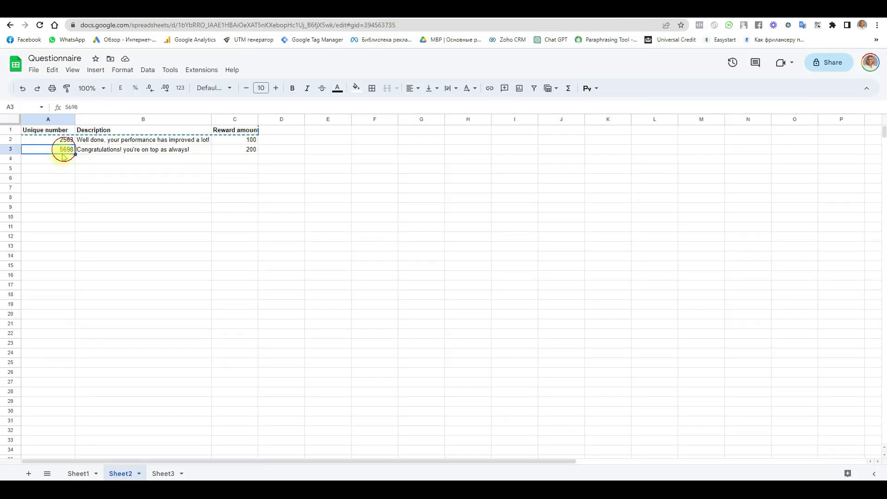
pyautogui.hotkey('ctrl', 'c')
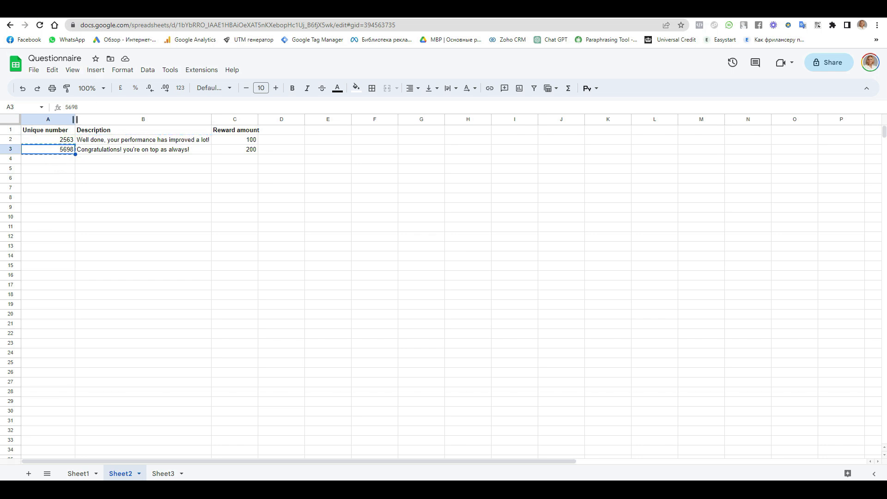
pyautogui.click(138, 12)
pyautogui.click(369, 490)
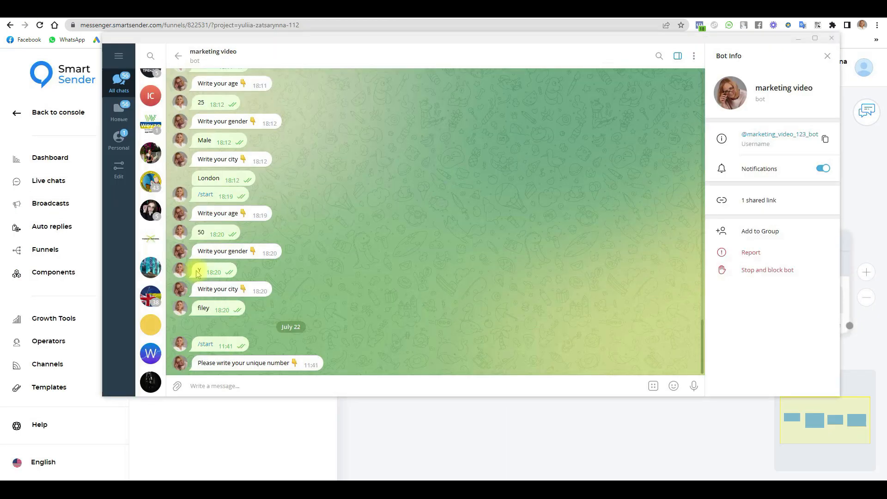
pyautogui.click(200, 386)
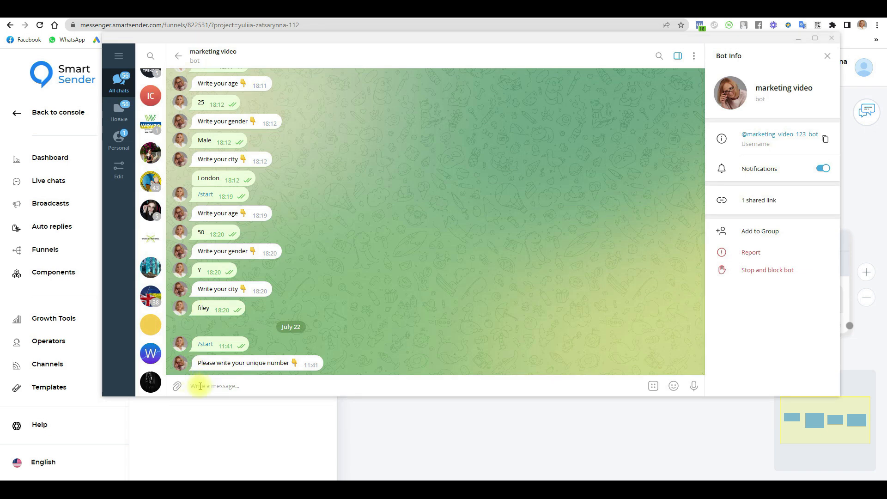
pyautogui.hotkey('ctrl', 'v')
pyautogui.press('Return')
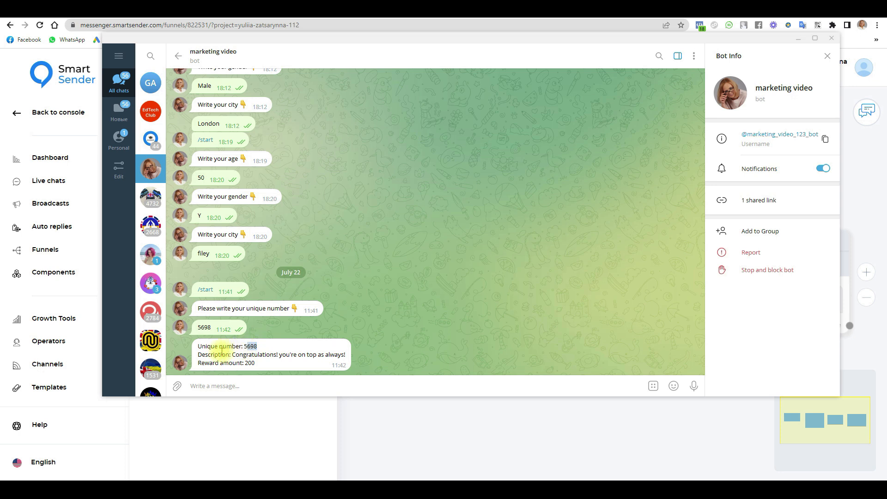
# Step: Compare the unique number, description and reward amount in the bot's reply with row 3 of the Questionnaire spreadsheet
pyautogui.click(233, 355)
pyautogui.moveTo(249, 359); pyautogui.dragTo(343, 355)
pyautogui.moveTo(199, 356); pyautogui.dragTo(343, 353)
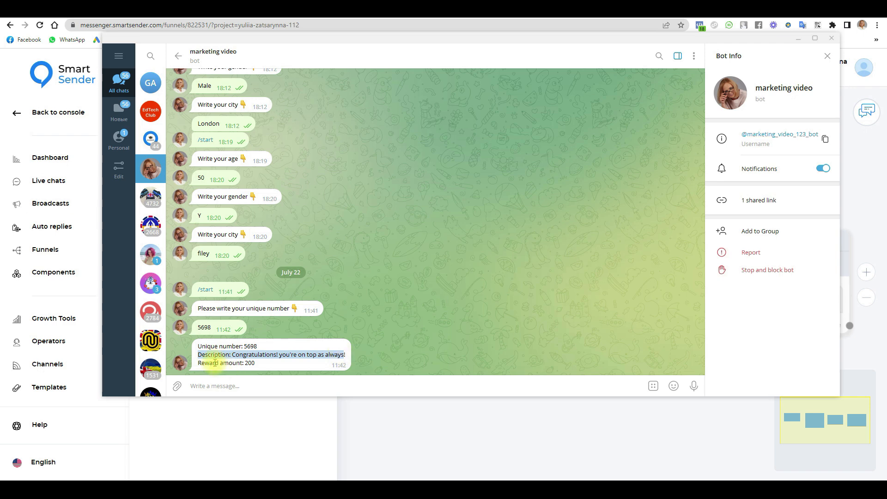
pyautogui.moveTo(198, 363); pyautogui.dragTo(255, 363)
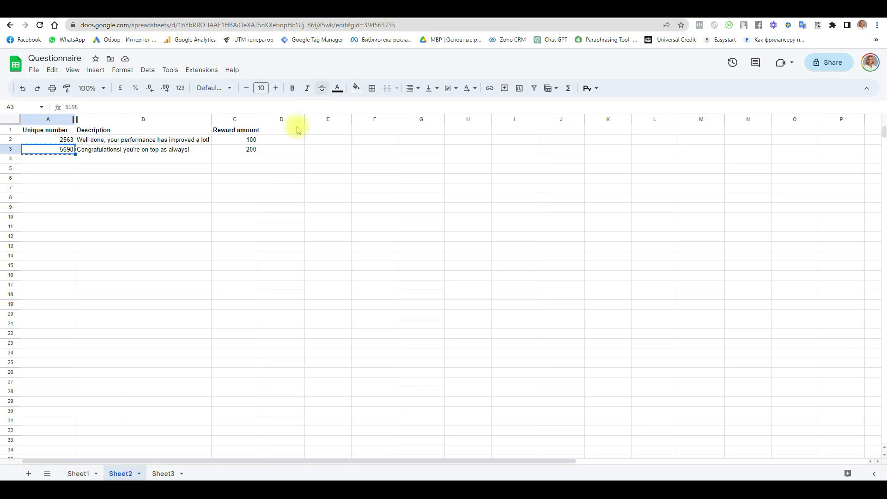
pyautogui.click(287, 138)
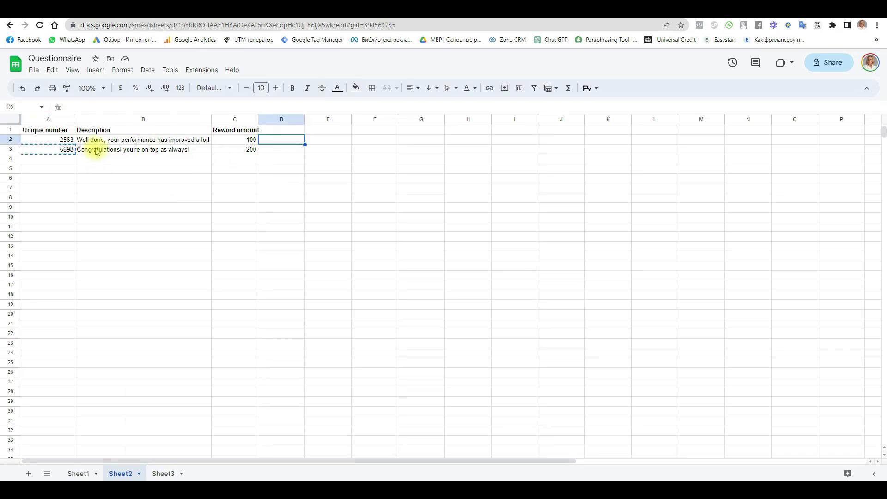
pyautogui.click(96, 150)
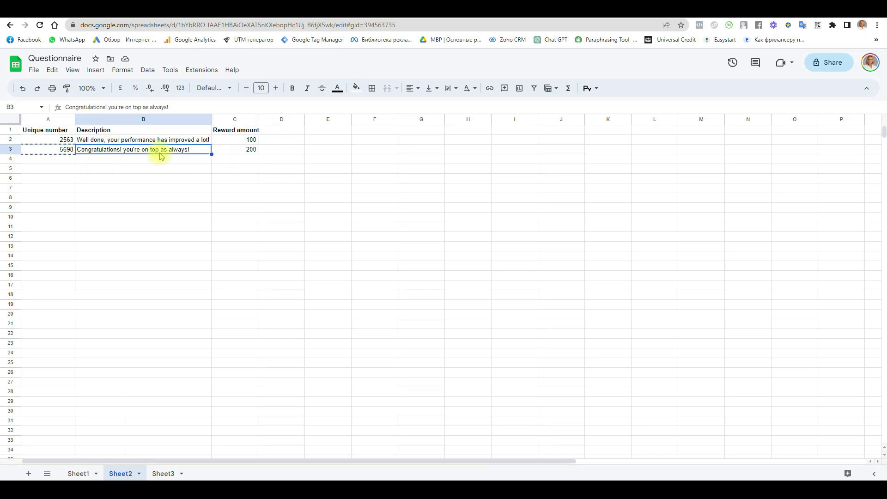
pyautogui.click(245, 150)
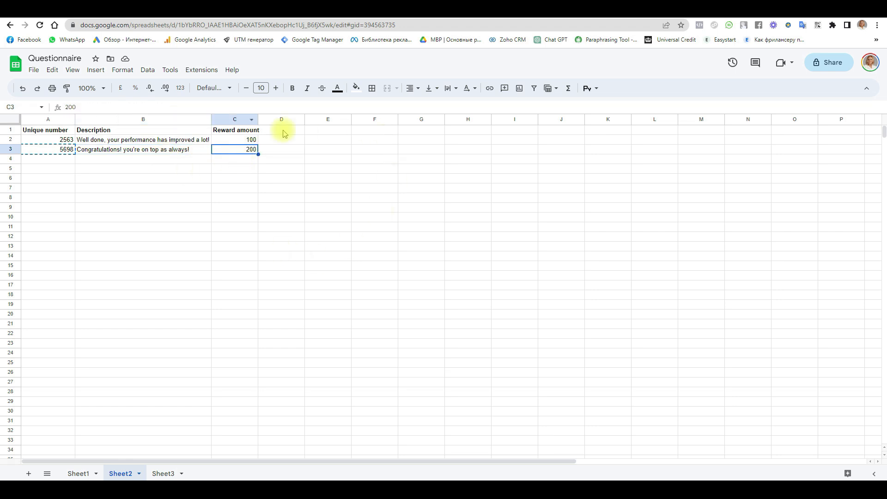
pyautogui.hotkey('alt', 'Tab')
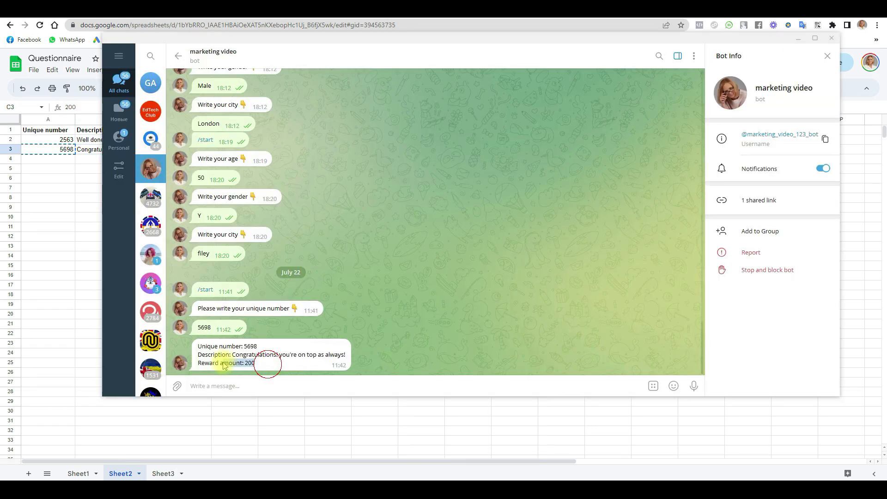
pyautogui.moveTo(257, 363); pyautogui.dragTo(198, 349)
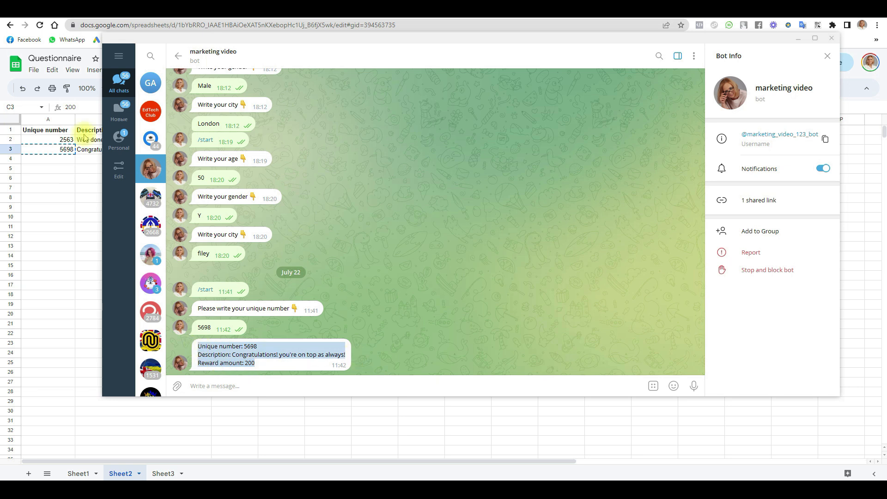
pyautogui.click(53, 196)
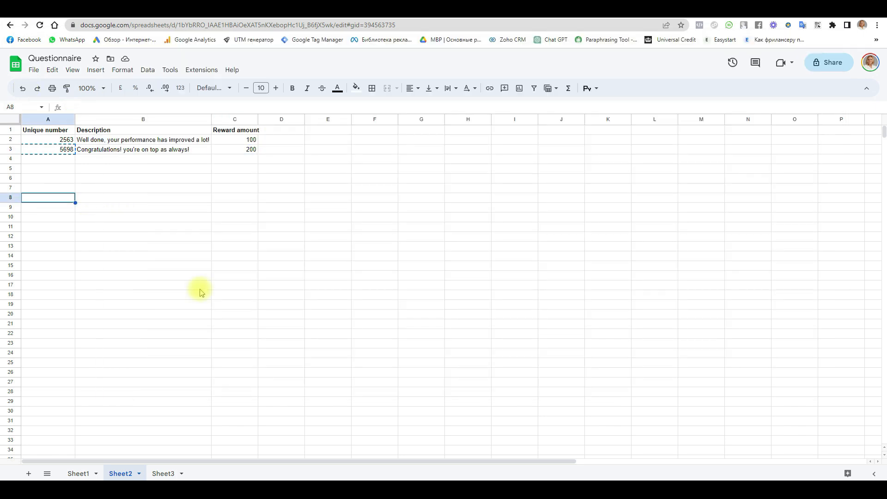
# Step: Examine the Manicure, Pedicure and Coloring headings and the values below them on Sheet3 of the spreadsheet
pyautogui.click(164, 474)
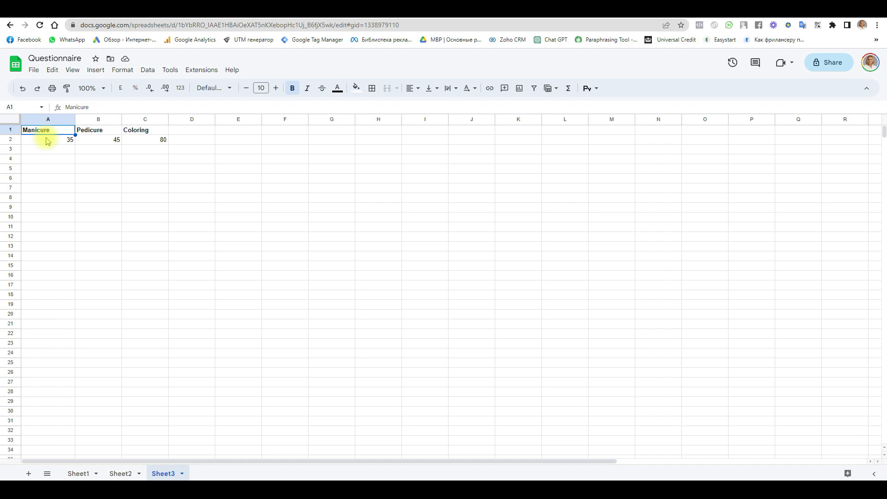
pyautogui.click(41, 142)
pyautogui.moveTo(43, 130); pyautogui.dragTo(150, 133)
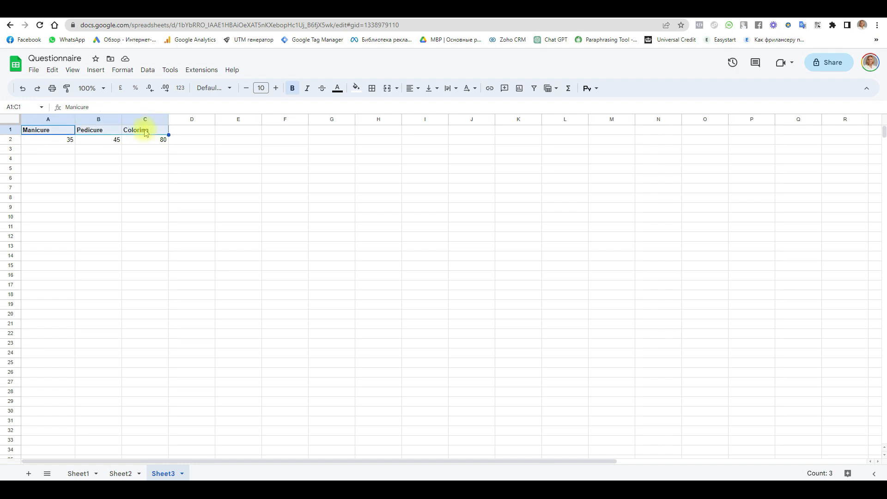
pyautogui.moveTo(51, 141); pyautogui.dragTo(162, 144)
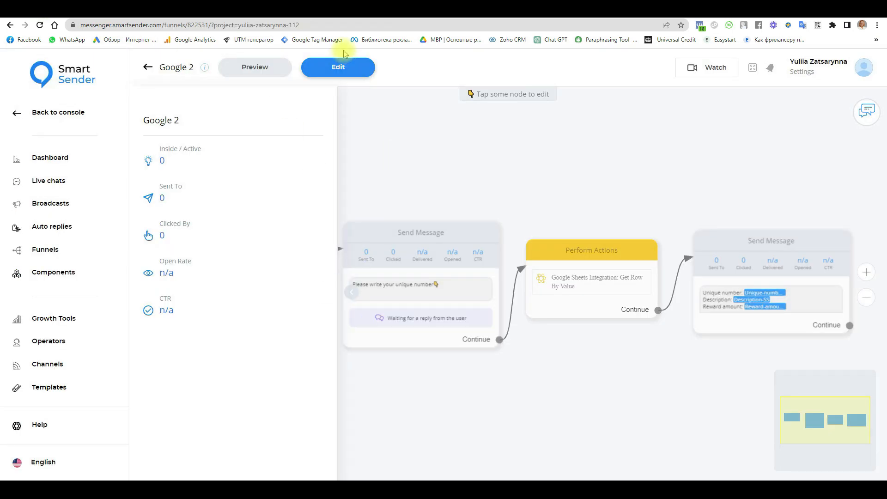
# Step: Reopen Google 2 in Smart Sender for editing, delete the unique-number message and Perform Actions blocks, and move the remaining message closer to Starting Step
pyautogui.click(334, 73)
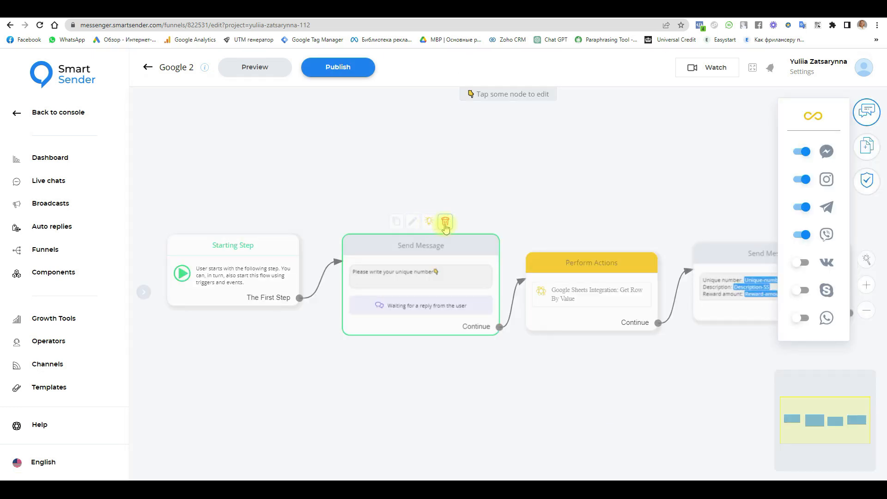
pyautogui.click(445, 227)
pyautogui.click(510, 293)
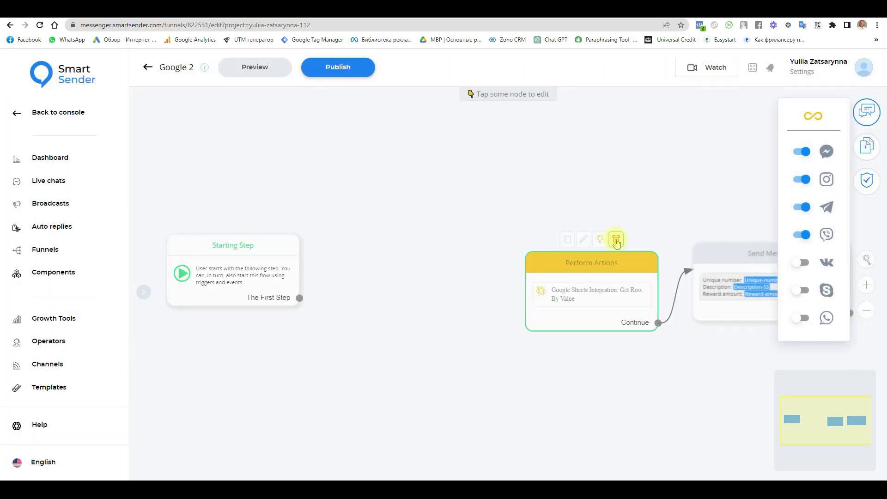
pyautogui.click(617, 241)
pyautogui.click(501, 296)
pyautogui.moveTo(726, 258); pyautogui.dragTo(553, 281)
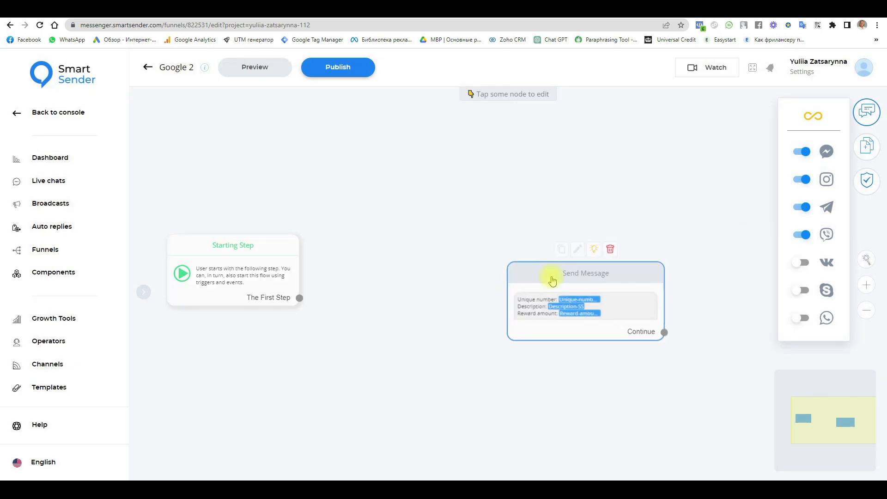
# Step: Delete the remaining message block from the Google 2 funnel and add an empty Send Message block in its place
pyautogui.click(611, 249)
pyautogui.click(495, 296)
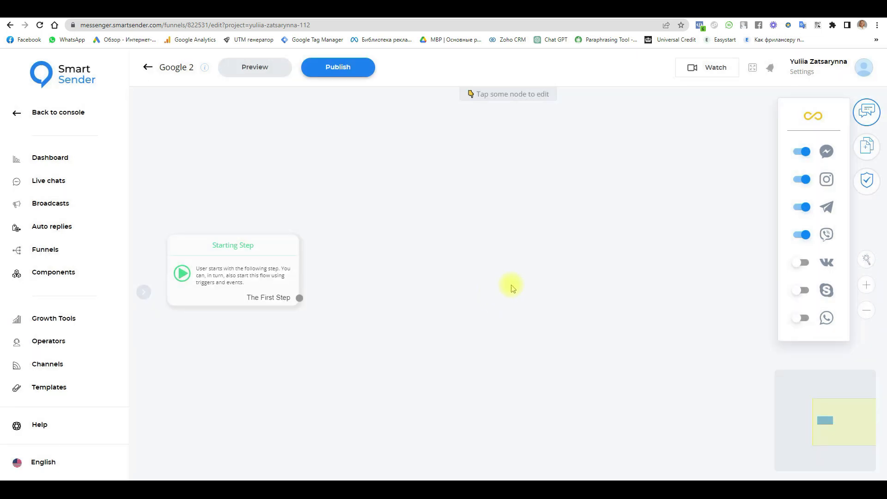
pyautogui.click(866, 110)
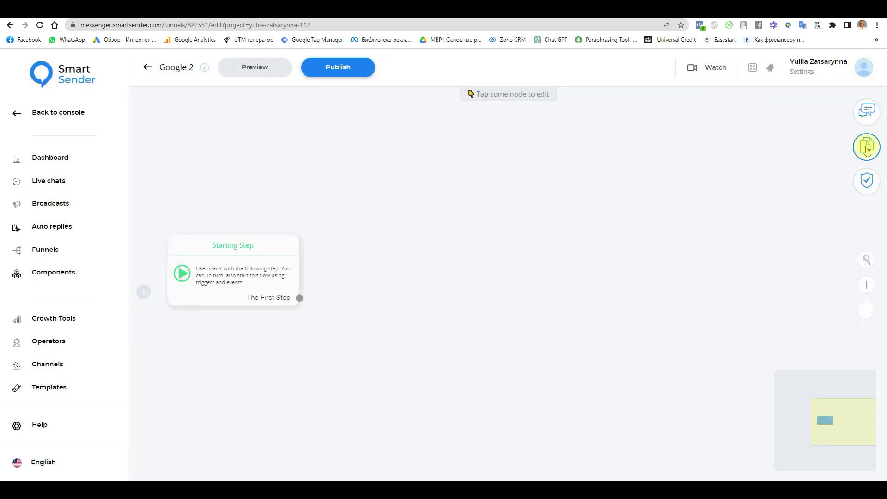
pyautogui.click(866, 148)
pyautogui.click(680, 173)
pyautogui.click(657, 363)
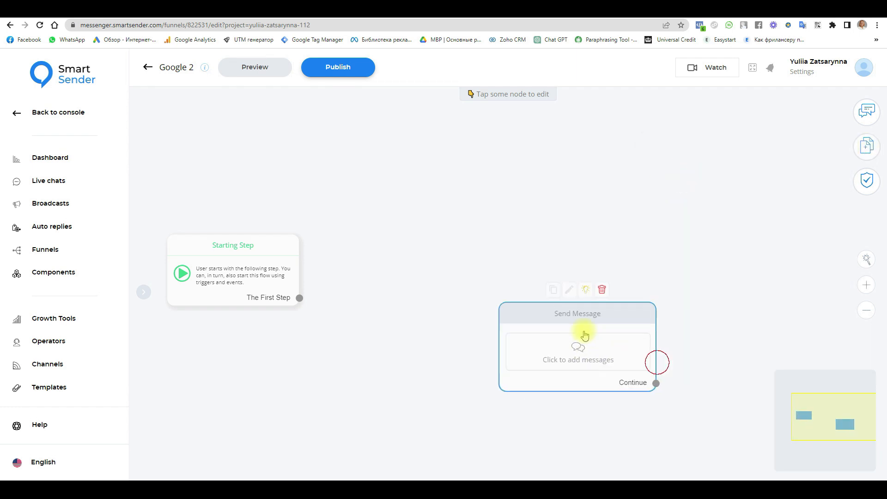
# Step: Move the new Send Message block beside Starting Step and connect The First Step to it
pyautogui.moveTo(618, 351); pyautogui.dragTo(430, 271)
pyautogui.moveTo(299, 298); pyautogui.dragTo(346, 261)
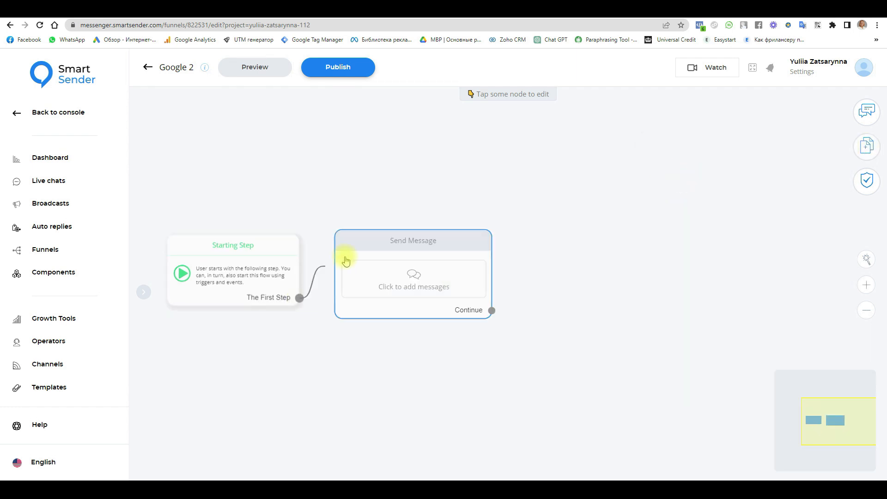
pyautogui.moveTo(377, 245)
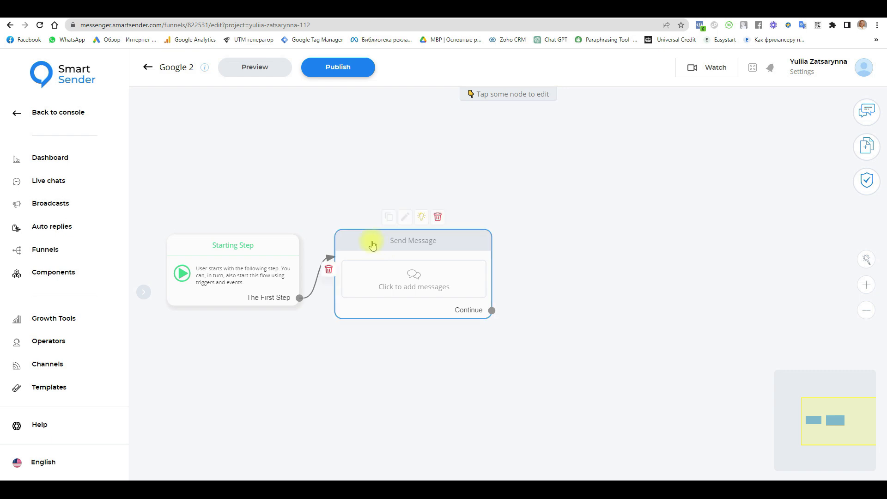
# Step: Write "Do you want to see the current price list for our services?" and "Click the button below👇" on separate lines in the Send Message block
pyautogui.click(449, 284)
pyautogui.click(167, 225)
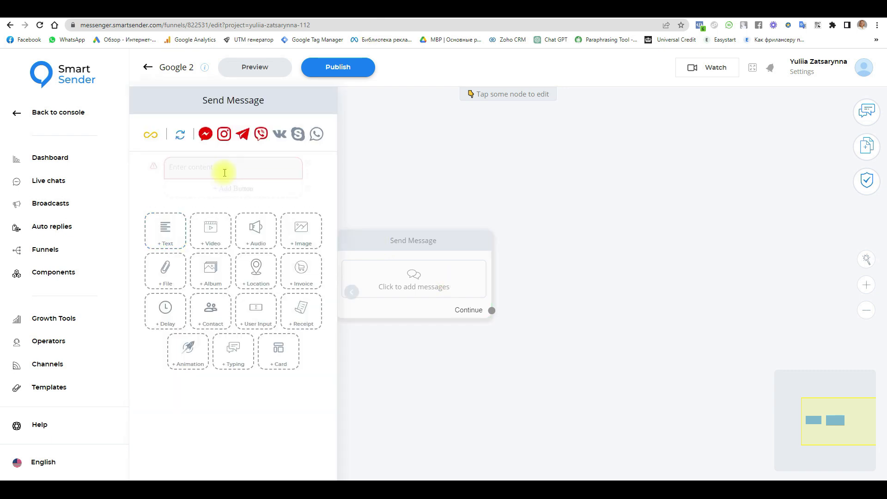
pyautogui.click(221, 169)
pyautogui.write('Do you want to see the current price list for our services? Click the button below.')
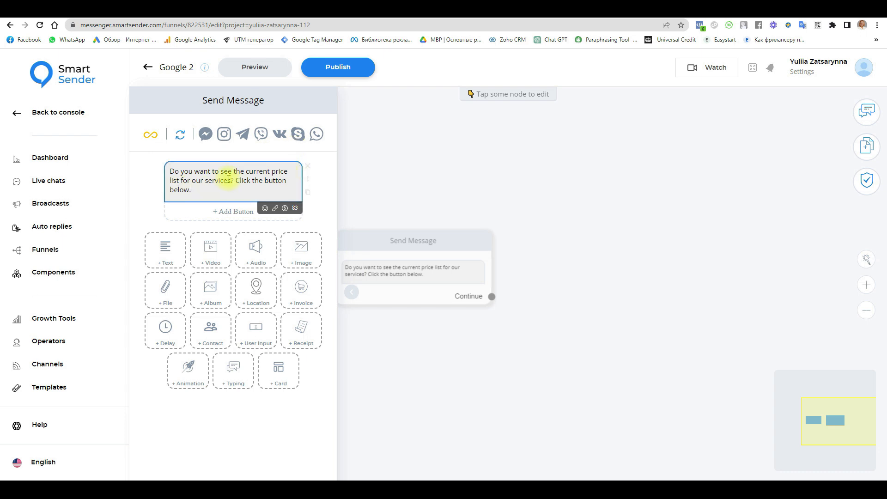
pyautogui.press('Return')
pyautogui.click(300, 191)
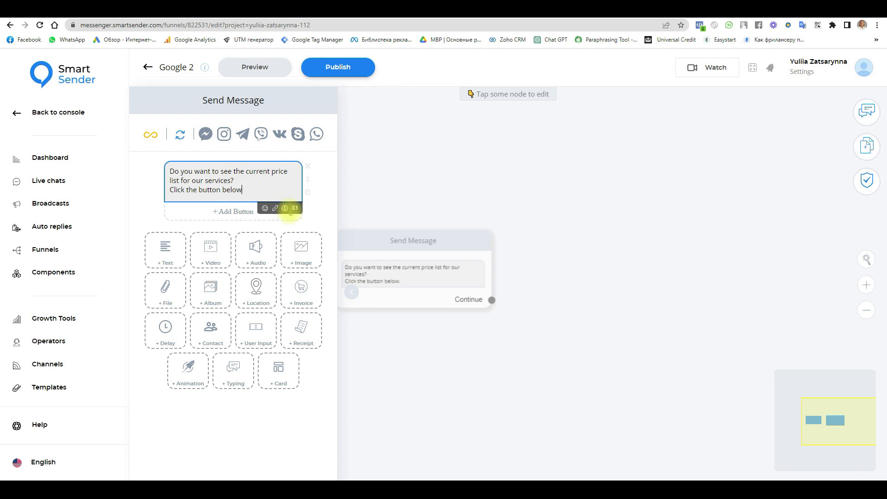
pyautogui.click(264, 208)
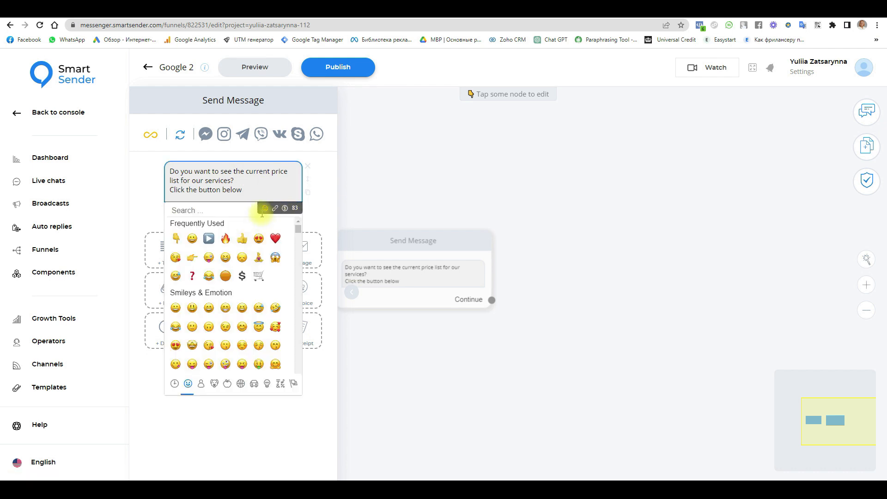
pyautogui.click(176, 239)
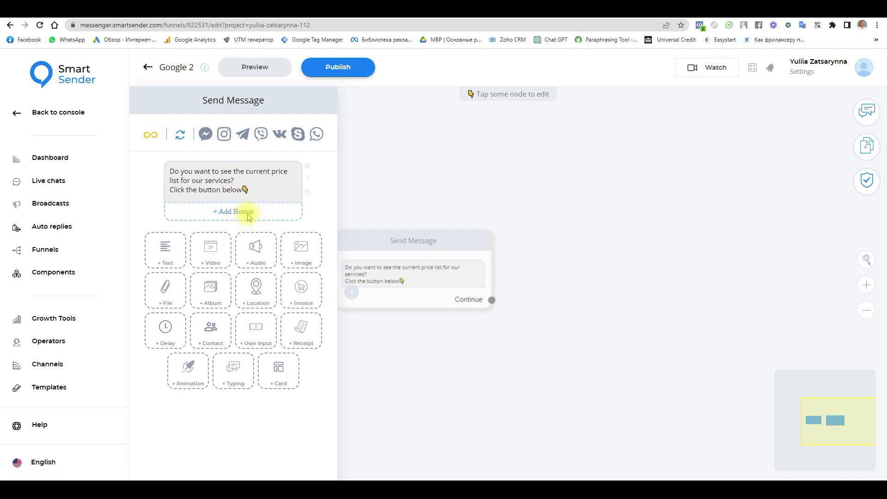
# Step: Add a Base button named Price List to the message and allow it to be activated several times
pyautogui.click(231, 213)
pyautogui.click(174, 212)
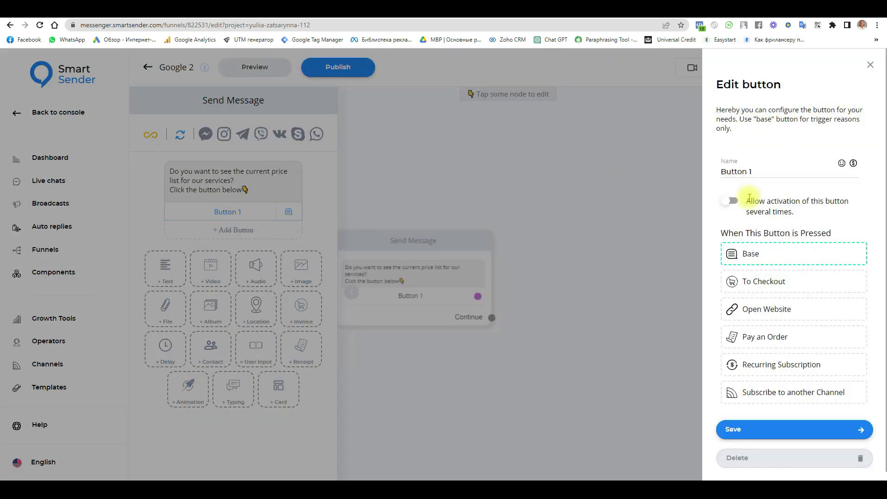
pyautogui.tripleClick(763, 171)
pyautogui.write('Price List')
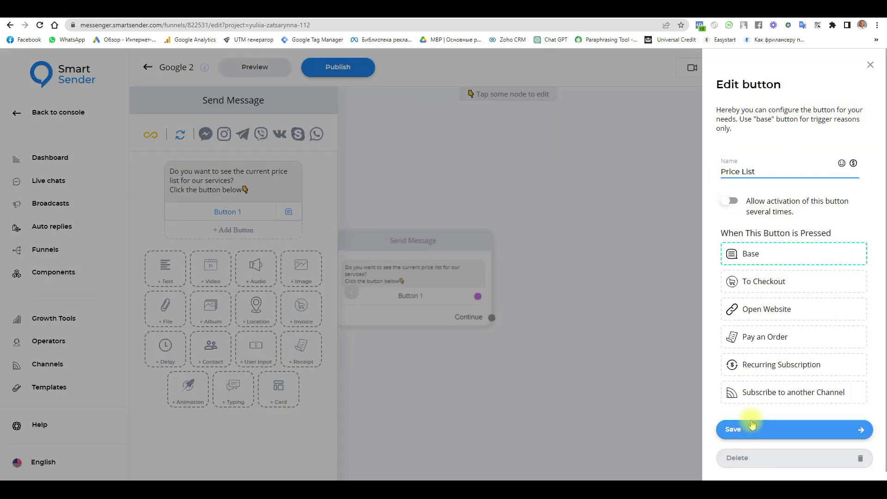
pyautogui.click(735, 202)
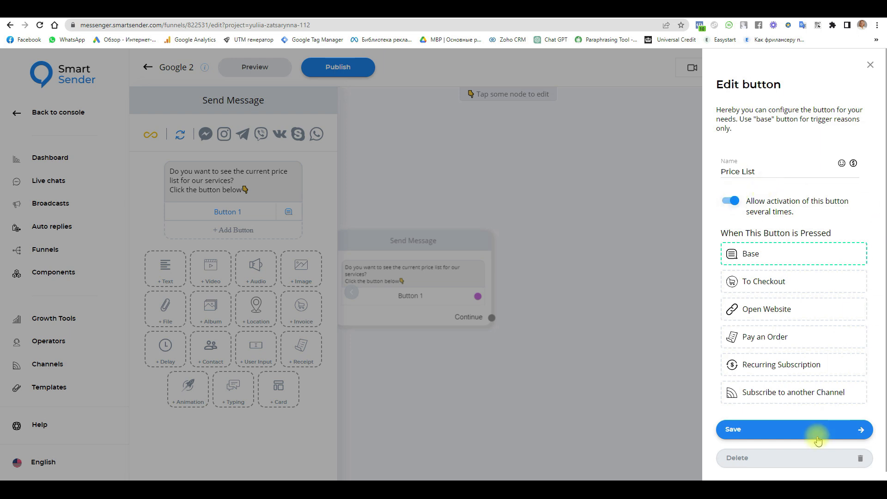
pyautogui.click(770, 431)
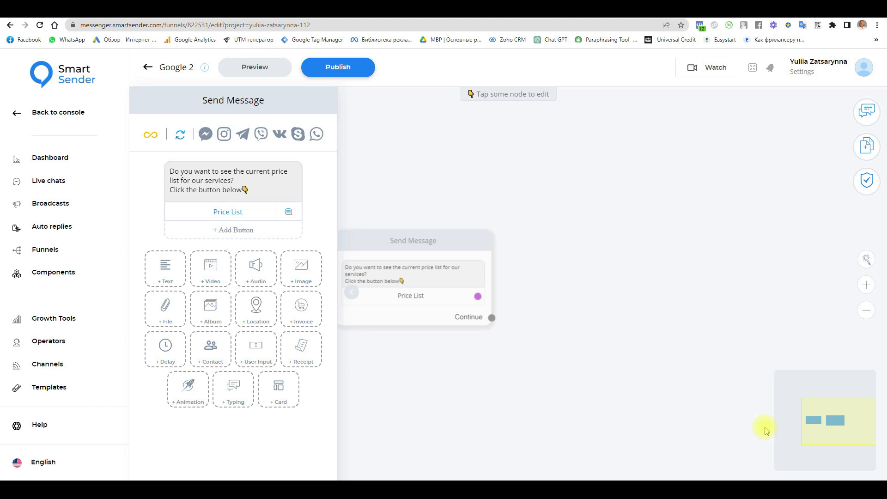
# Step: Add a Perform Actions block after the message and connect the Price List button to it
pyautogui.click(868, 145)
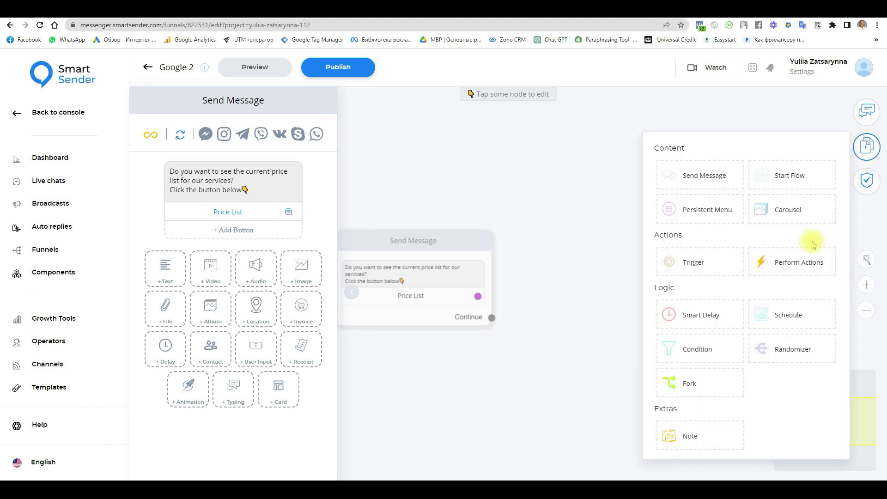
pyautogui.click(785, 263)
pyautogui.click(612, 309)
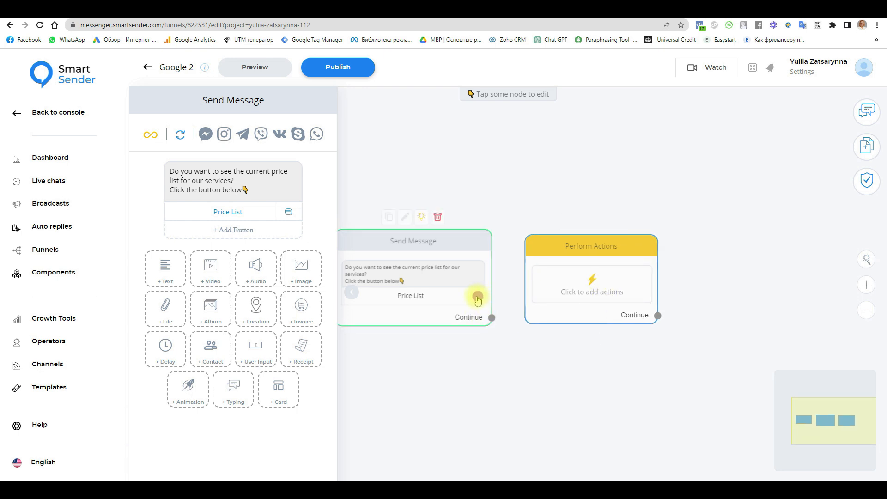
pyautogui.moveTo(479, 298); pyautogui.dragTo(572, 256)
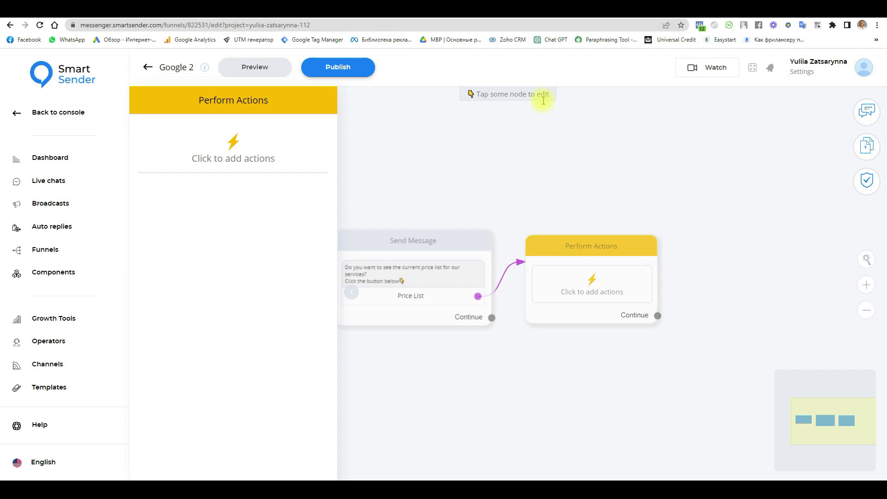
# Step: Start a new variable in the Smart Sender console and copy the Manicure, Pedicure and Coloring headings from Sheet3 of the Questionnaire spreadsheet
pyautogui.click(86, 117)
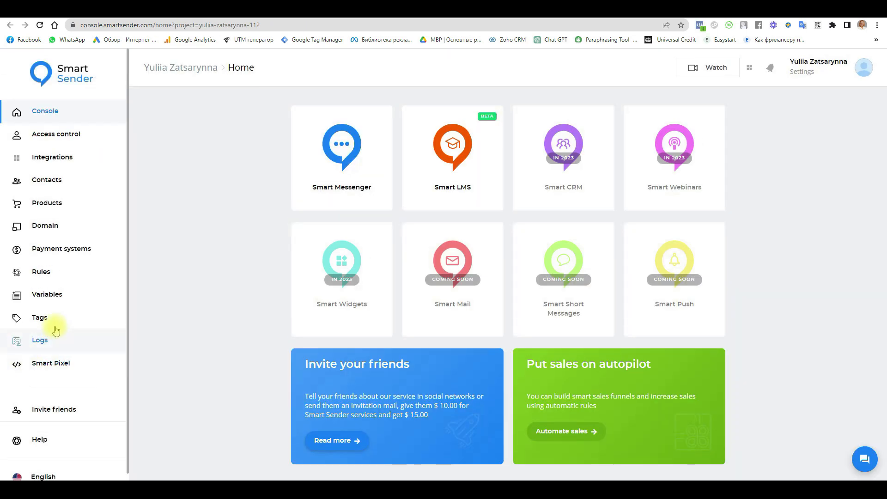
pyautogui.click(49, 294)
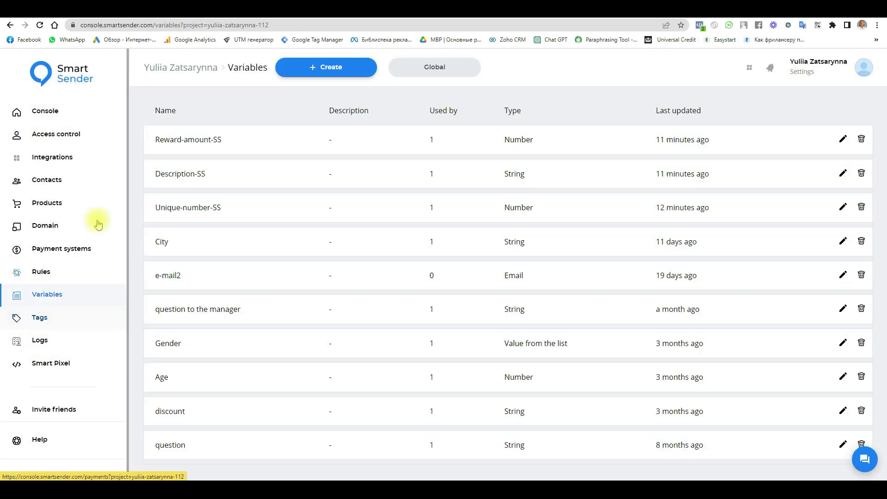
pyautogui.click(332, 73)
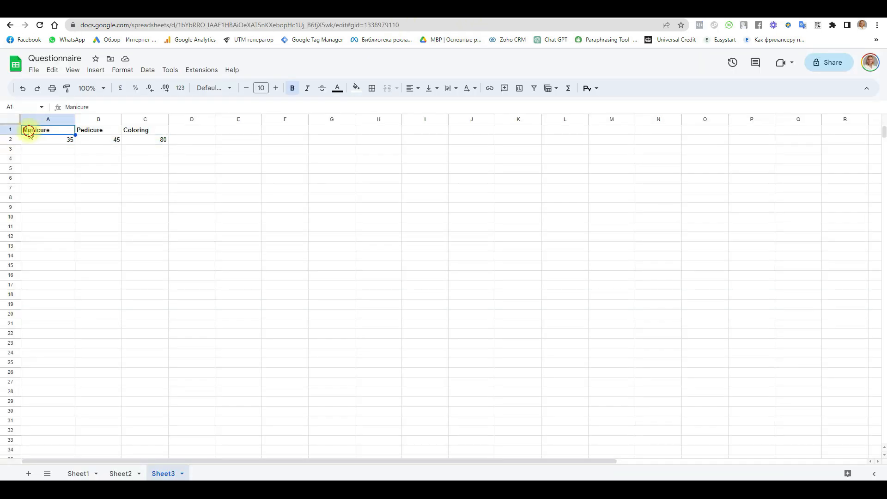
pyautogui.moveTo(29, 131); pyautogui.dragTo(148, 127)
pyautogui.hotkey('ctrl', 'c')
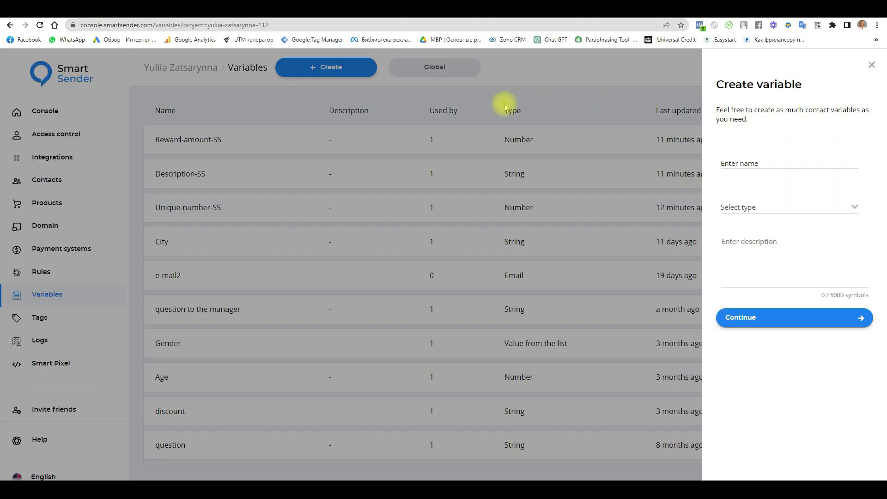
# Step: Create the variable Manicure-SS of type Number, using the copied headings for its name
pyautogui.click(785, 160)
pyautogui.hotkey('ctrl', 'v')
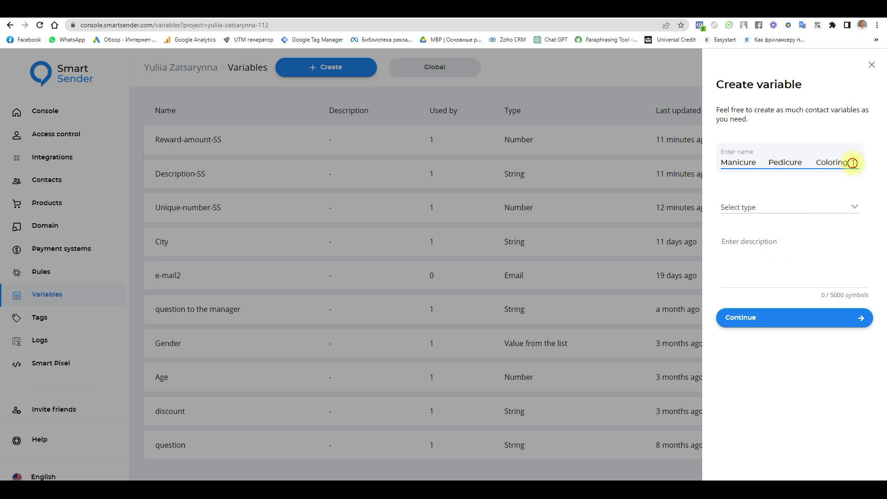
pyautogui.moveTo(852, 162); pyautogui.dragTo(748, 159)
pyautogui.press('BackSpace')
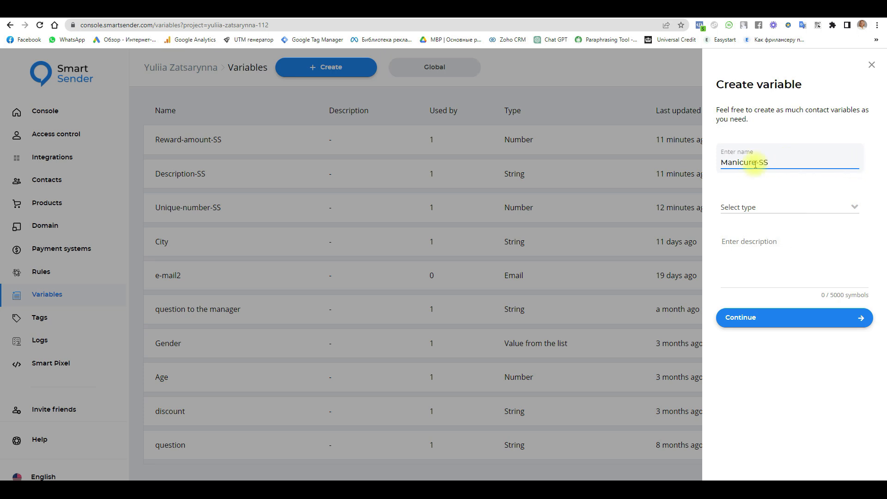
pyautogui.click(745, 203)
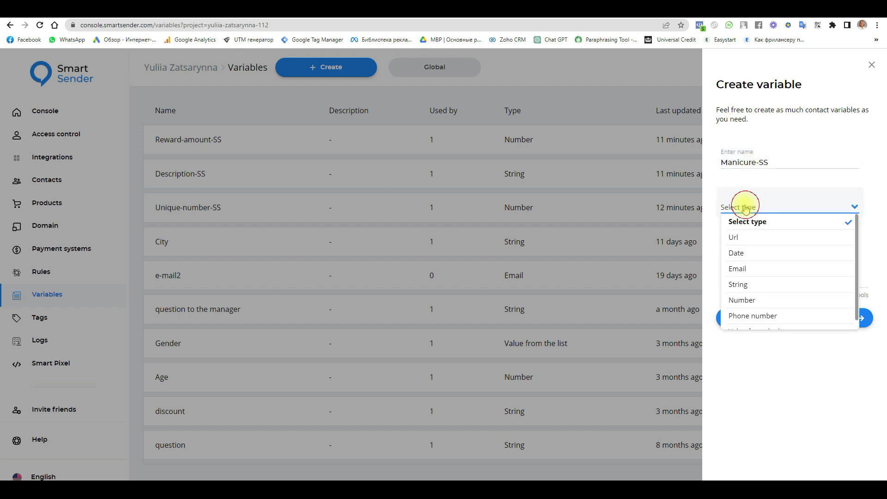
pyautogui.click(748, 300)
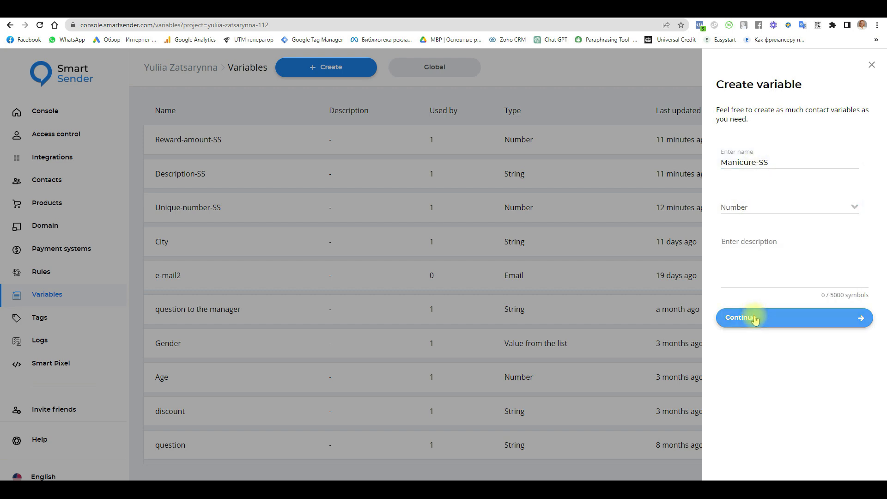
pyautogui.click(754, 319)
# Step: Create the variable Pedicure-SS of type Number, using the copied headings for its name
pyautogui.click(335, 67)
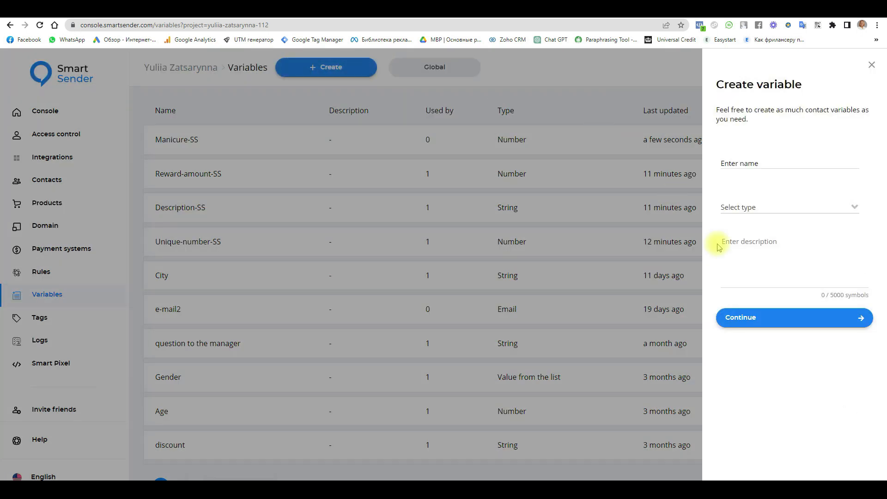
pyautogui.click(737, 162)
pyautogui.hotkey('ctrl', 'v')
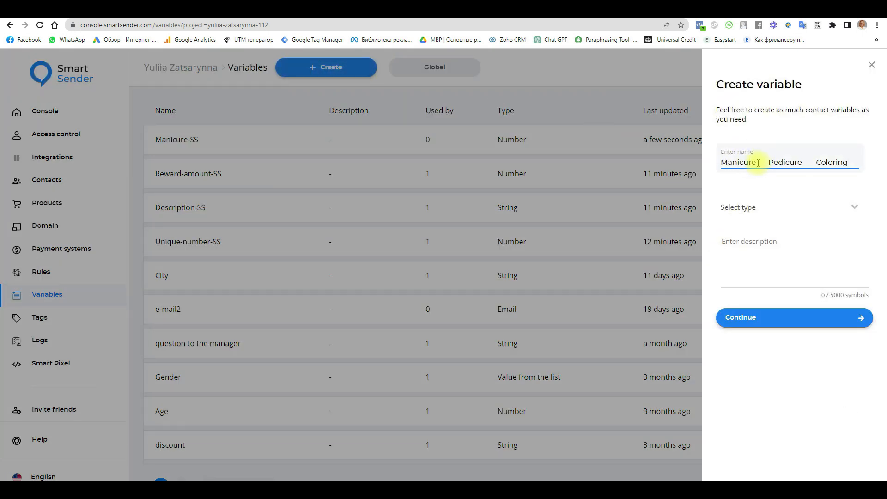
pyautogui.moveTo(770, 162); pyautogui.dragTo(721, 163)
pyautogui.press('BackSpace')
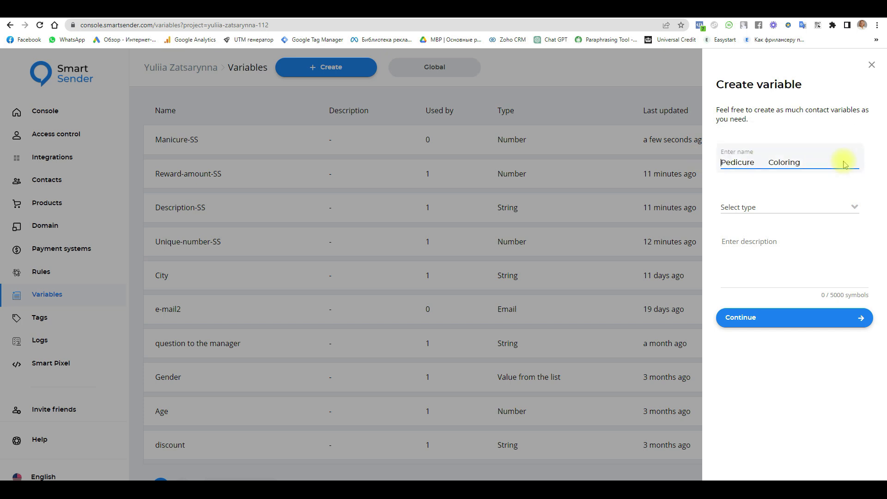
pyautogui.moveTo(824, 162); pyautogui.dragTo(755, 163)
pyautogui.press('BackSpace')
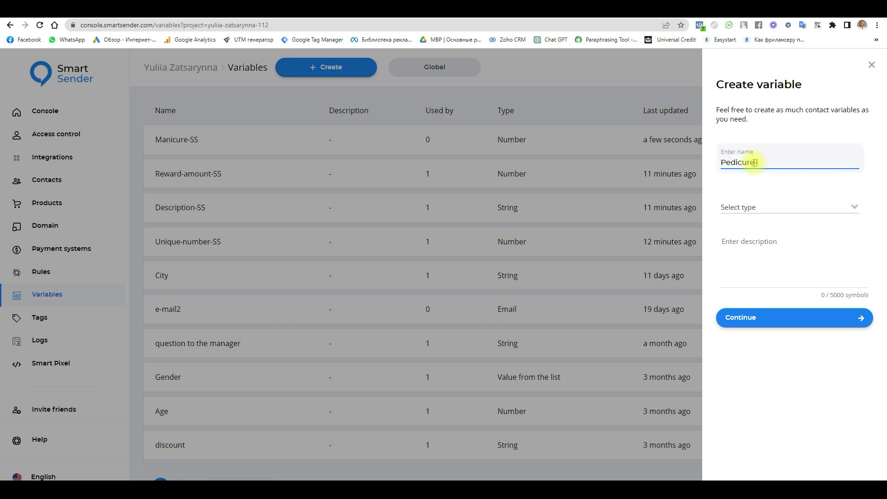
pyautogui.click(758, 206)
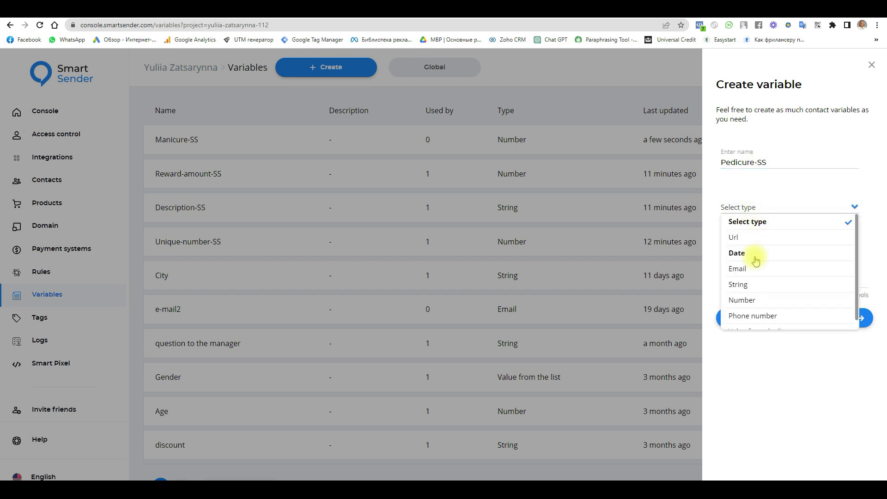
pyautogui.click(748, 300)
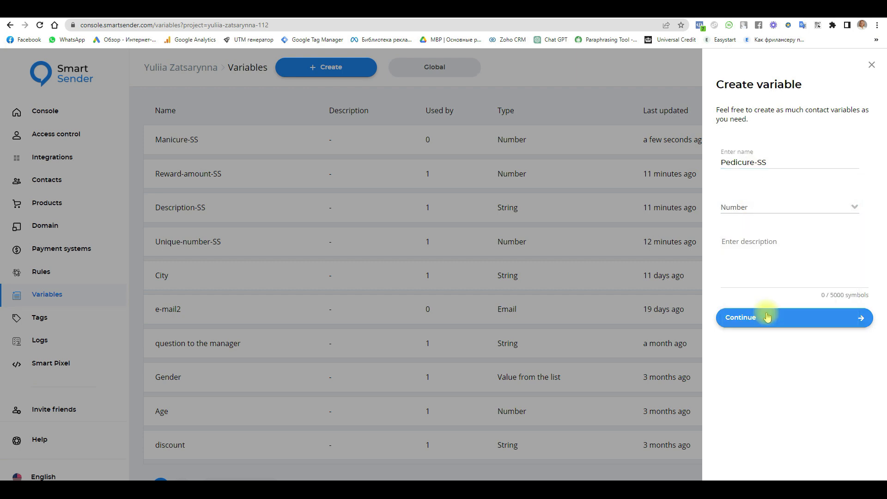
pyautogui.click(763, 318)
# Step: Create the variable Coloring-SS of type Number, using the copied headings for its name
pyautogui.click(335, 65)
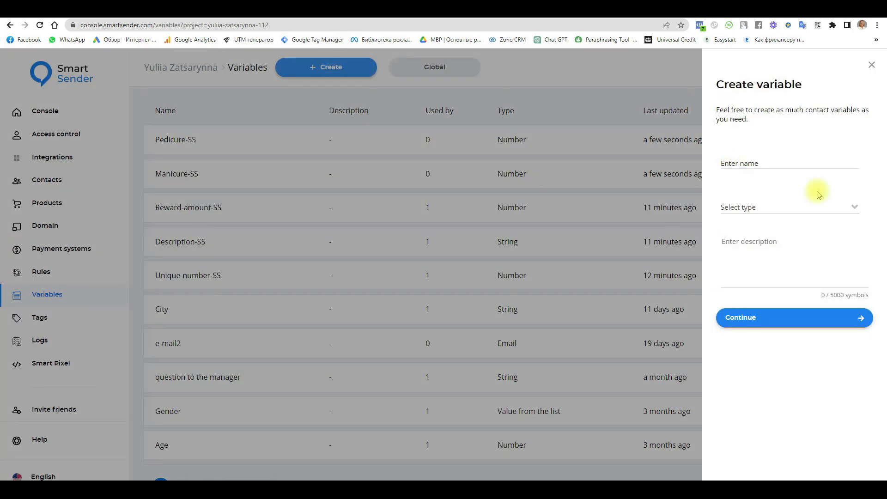
pyautogui.click(774, 163)
pyautogui.hotkey('ctrl', 'v')
pyautogui.moveTo(805, 160); pyautogui.dragTo(640, 155)
pyautogui.press('BackSpace')
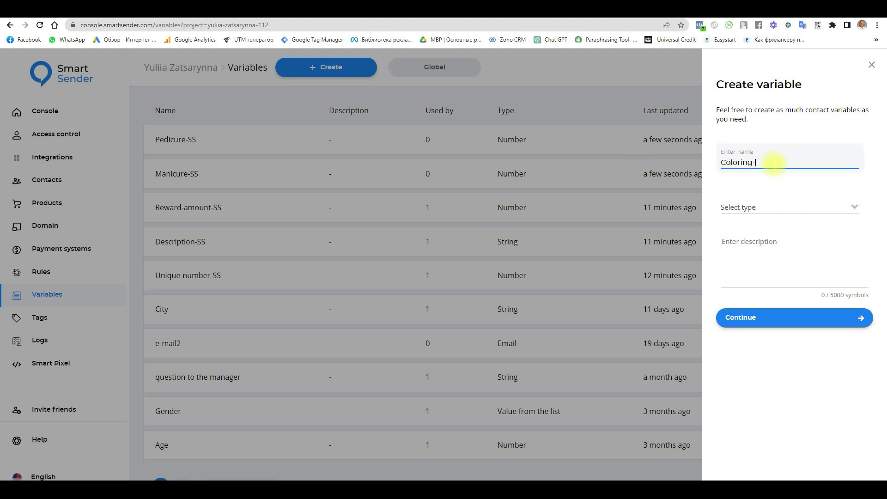
pyautogui.click(739, 206)
pyautogui.click(754, 302)
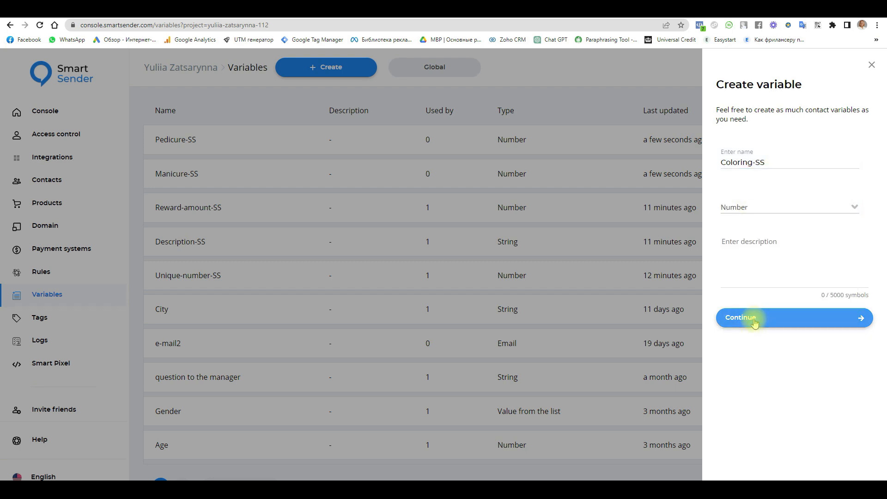
pyautogui.click(764, 318)
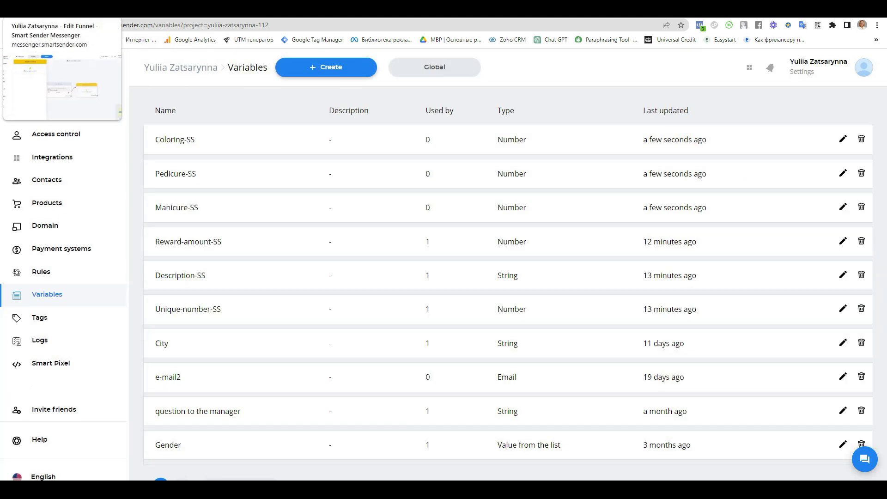
# Step: Add a Google Sheets Integration action of type Update From Google Sheets Cell to the funnel's empty Perform Actions node
pyautogui.click(51, 9)
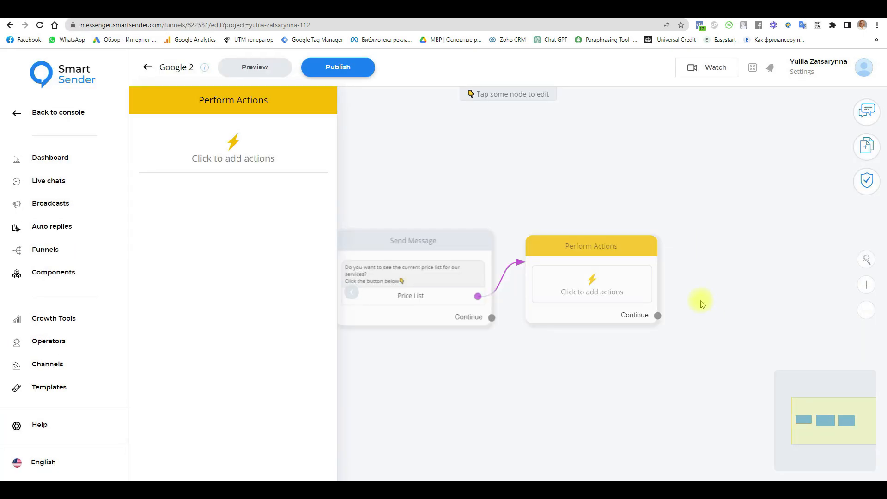
pyautogui.click(598, 280)
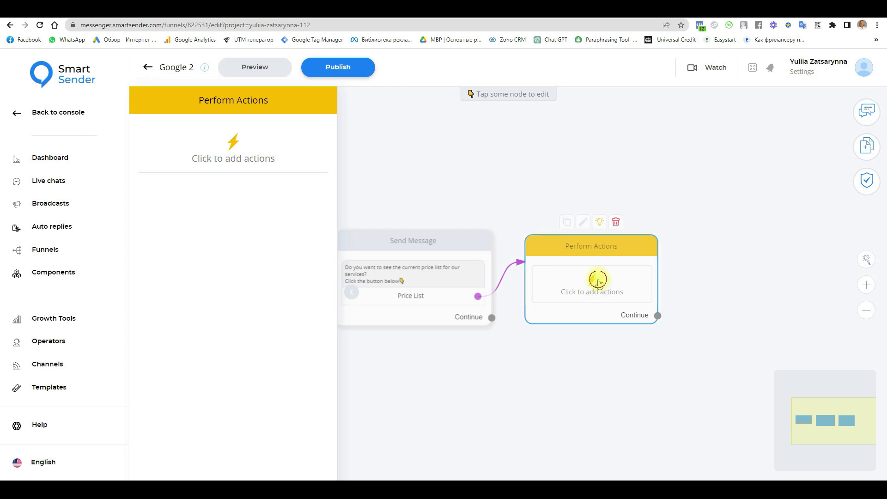
pyautogui.click(232, 157)
pyautogui.click(444, 282)
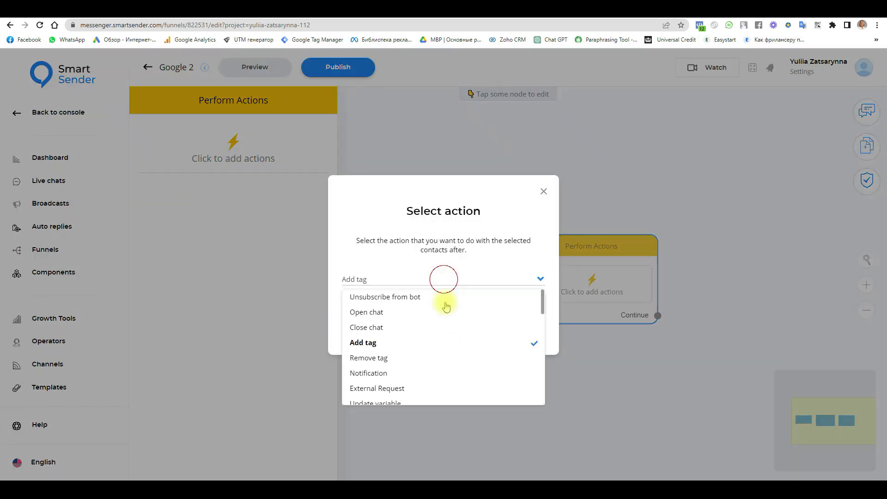
pyautogui.scroll(-2, 407, 409)
pyautogui.scroll(-3, 412, 368)
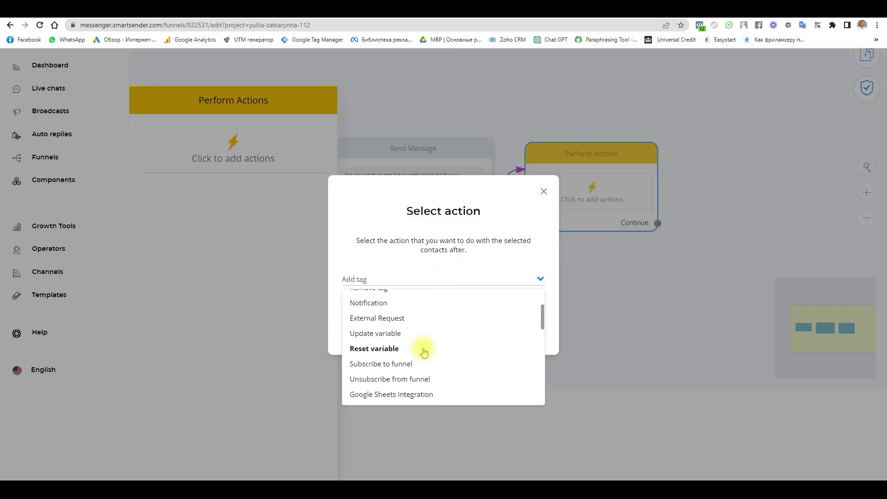
pyautogui.click(385, 396)
pyautogui.click(440, 315)
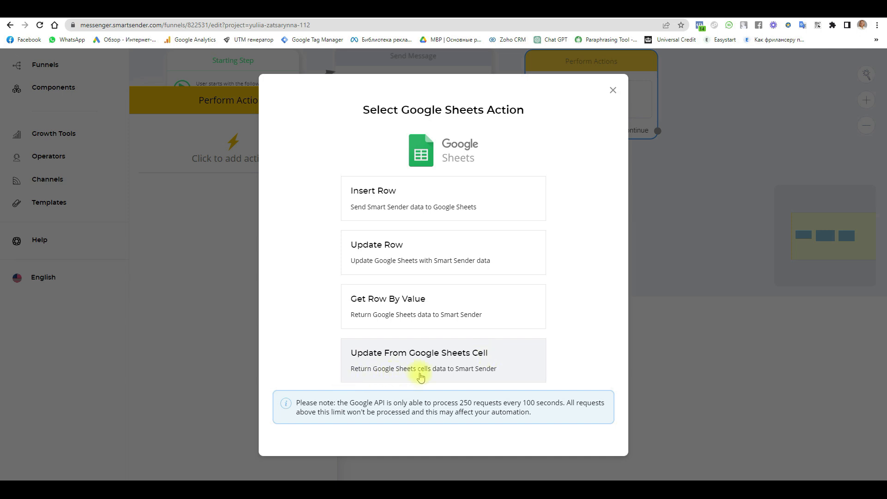
pyautogui.click(486, 363)
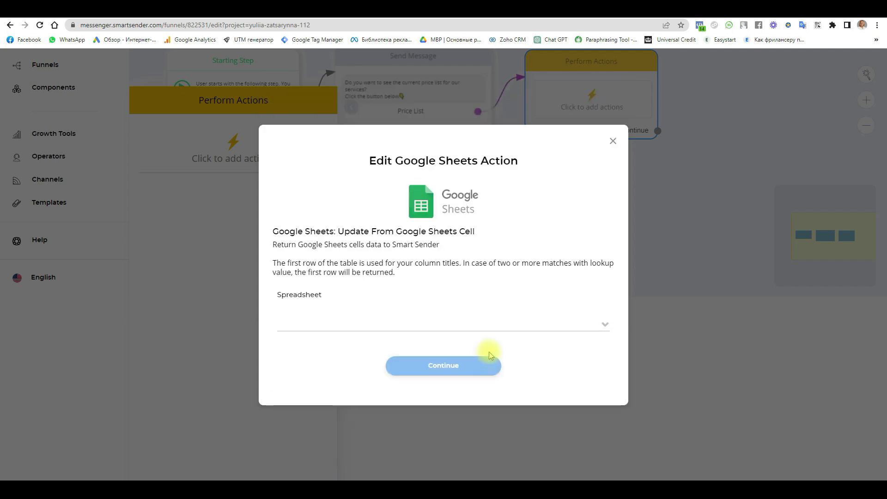
# Step: Set the Google Sheets action's source to the Questionnaire spreadsheet and its Sheet3 worksheet
pyautogui.click(325, 329)
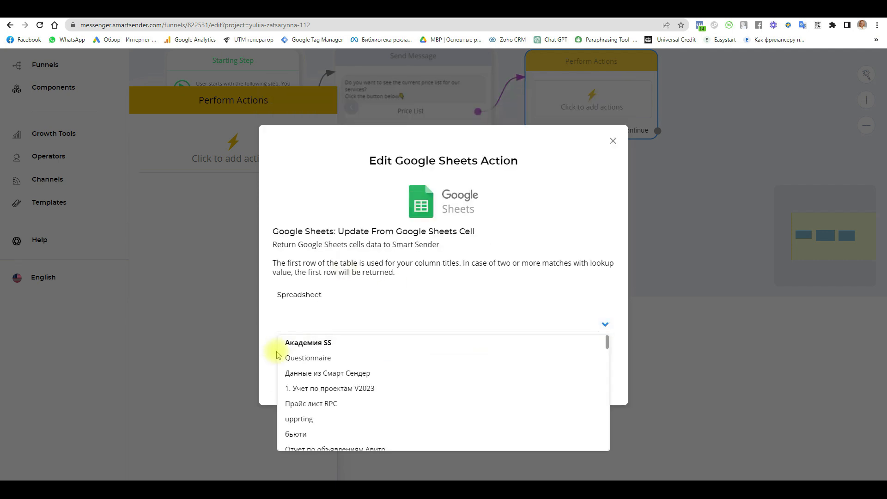
pyautogui.click(326, 360)
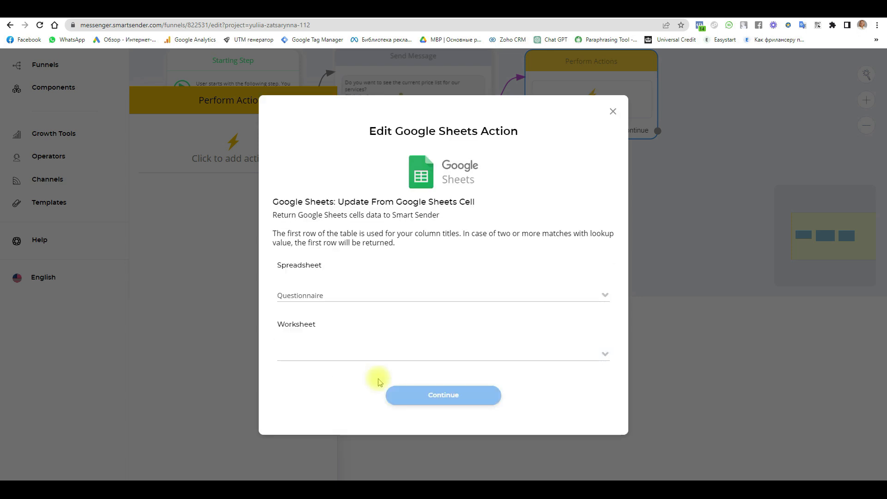
pyautogui.click(331, 354)
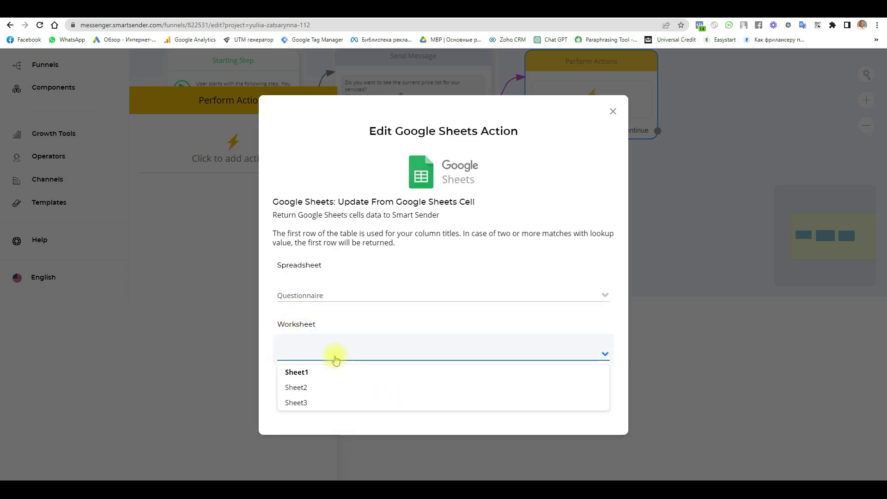
pyautogui.click(303, 405)
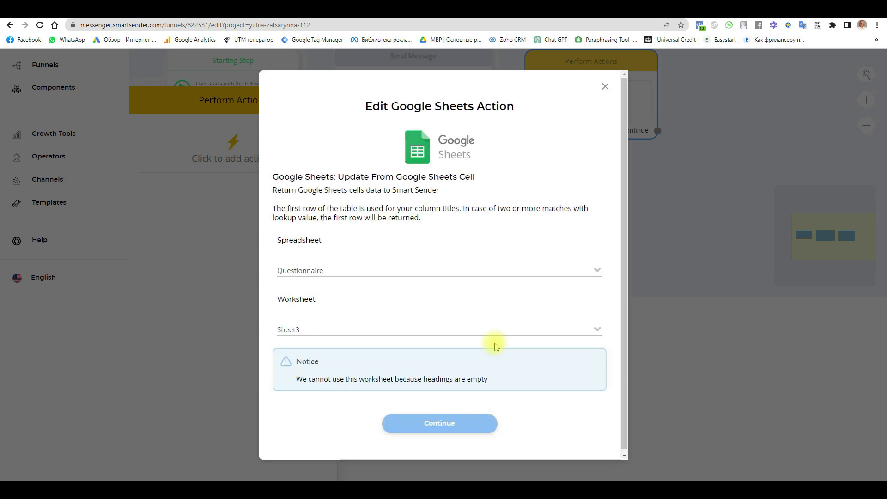
pyautogui.scroll(-1, 494, 286)
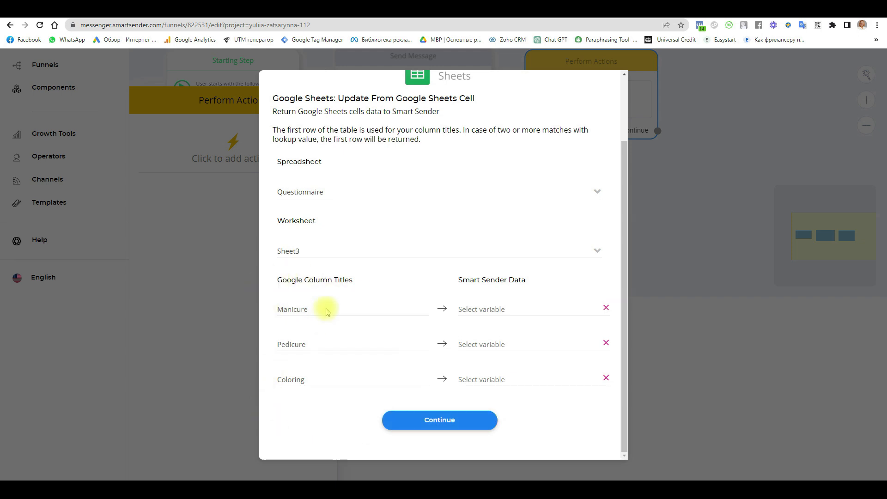
# Step: Check the column headings in Sheet3 and map the Manicure column to the Manicure-SS variable in the Google Sheets action
pyautogui.click(447, 10)
pyautogui.click(47, 132)
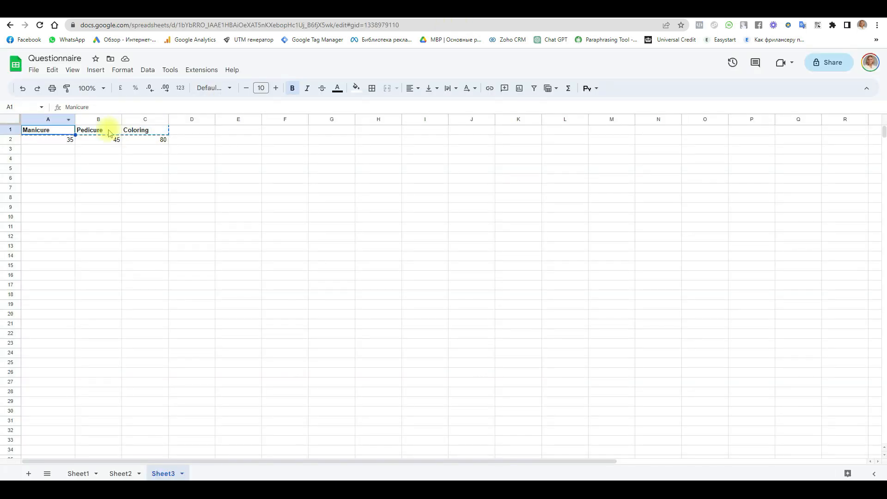
pyautogui.click(150, 132)
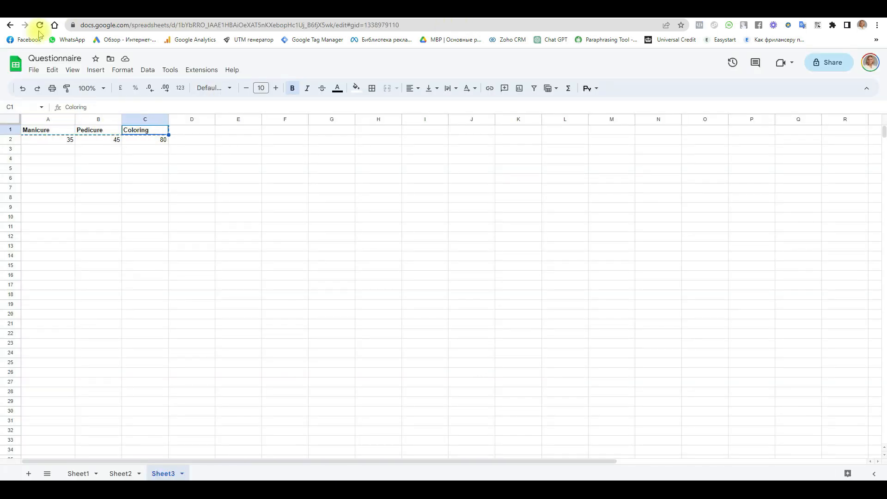
pyautogui.click(494, 10)
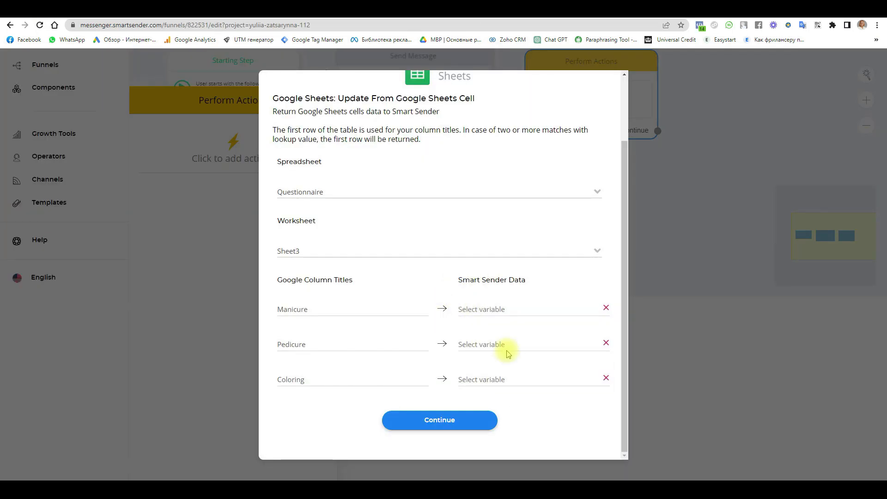
pyautogui.click(473, 309)
pyautogui.click(425, 273)
pyautogui.scroll(-4, 430, 330)
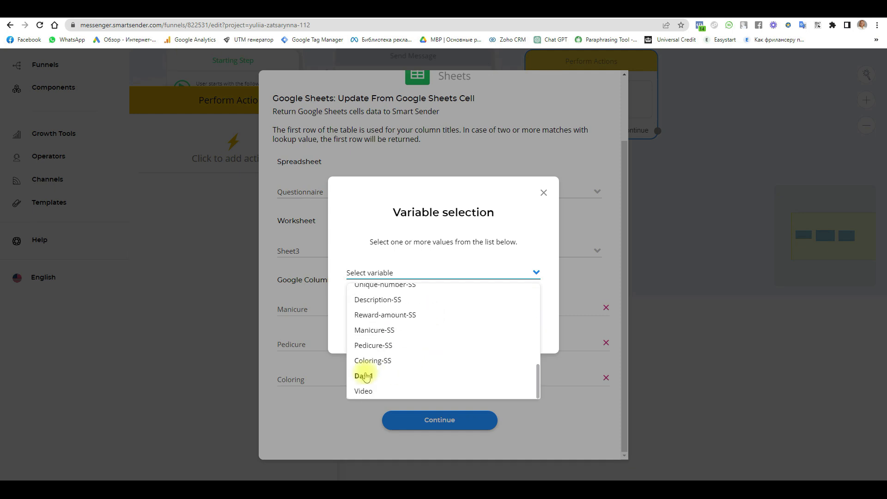
pyautogui.click(384, 331)
pyautogui.click(451, 313)
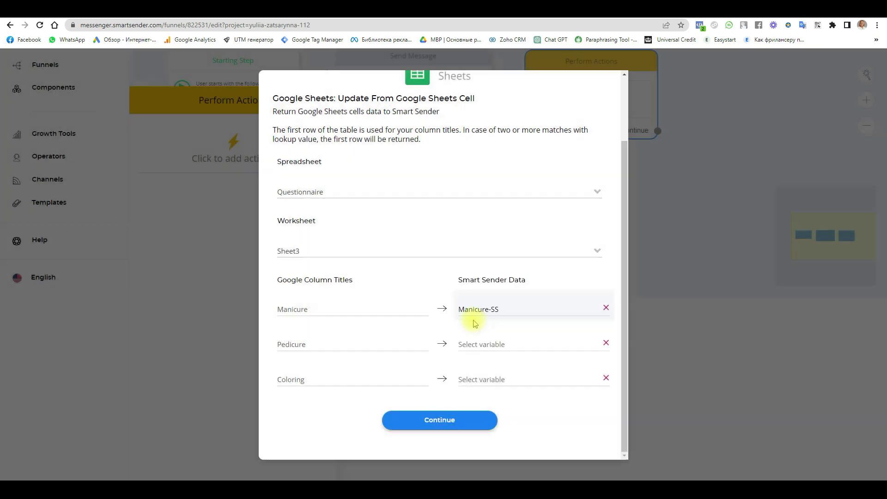
# Step: Map the Pedicure column to the Pedicure-SS variable
pyautogui.click(499, 342)
pyautogui.click(400, 273)
pyautogui.scroll(-6, 377, 340)
pyautogui.scroll(-2, 374, 365)
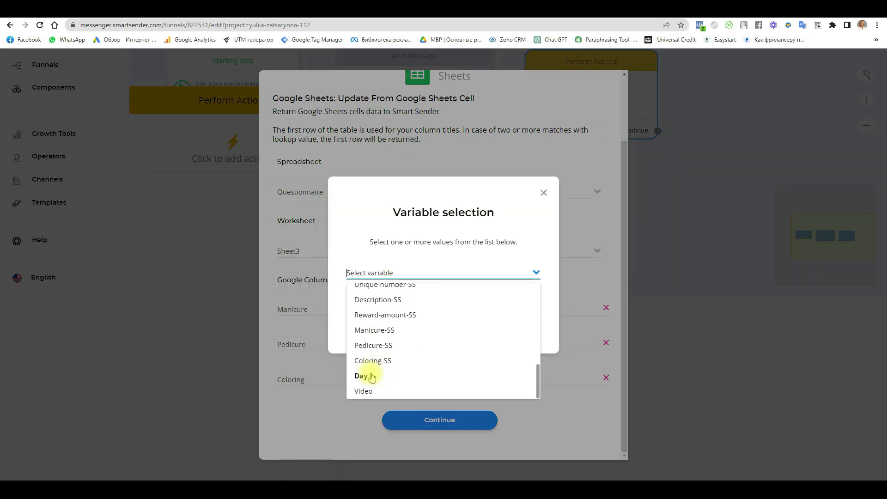
pyautogui.click(375, 346)
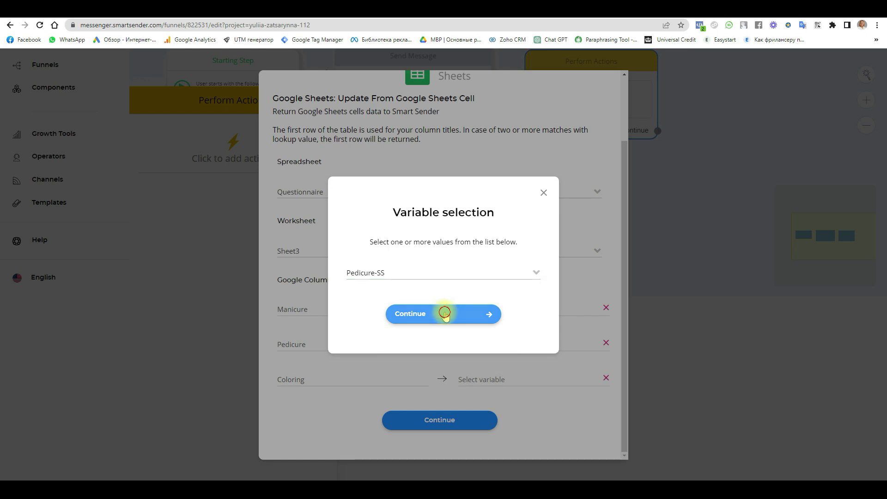
pyautogui.click(445, 314)
# Step: Map the Coloring column to the Coloring-SS variable and save the Google Sheets action
pyautogui.click(484, 375)
pyautogui.click(412, 273)
pyautogui.scroll(-6, 402, 342)
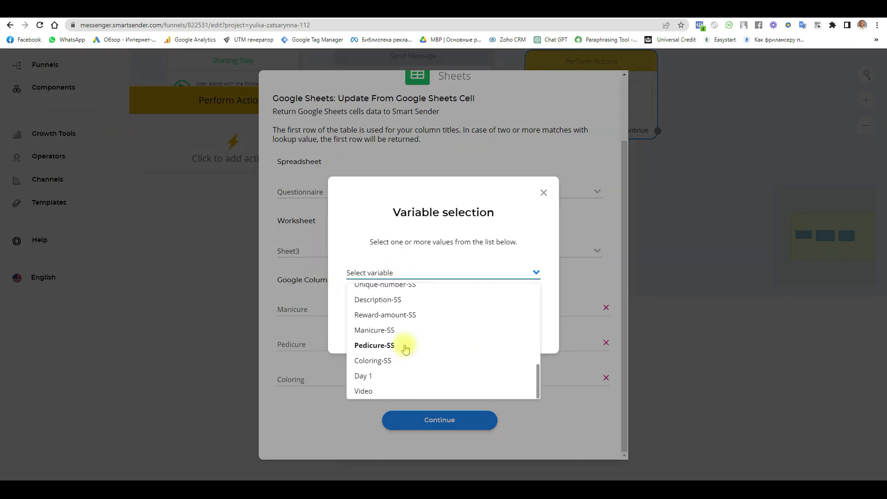
pyautogui.click(370, 360)
pyautogui.click(437, 313)
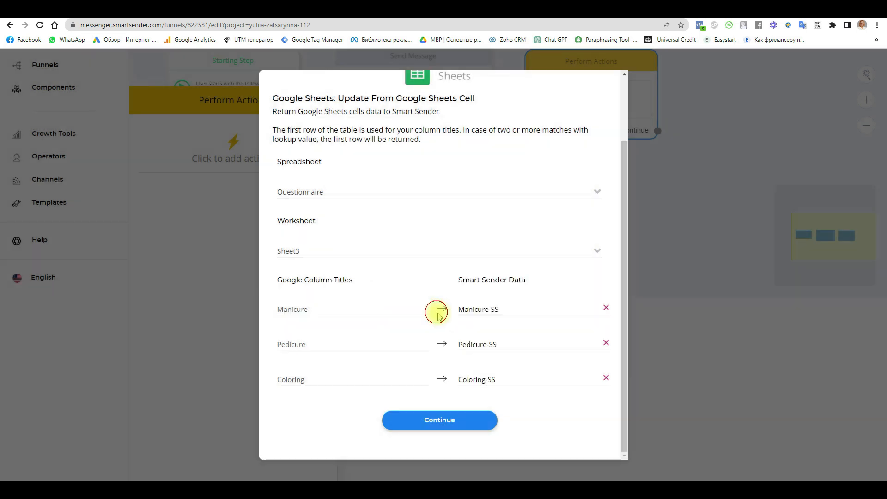
pyautogui.click(462, 419)
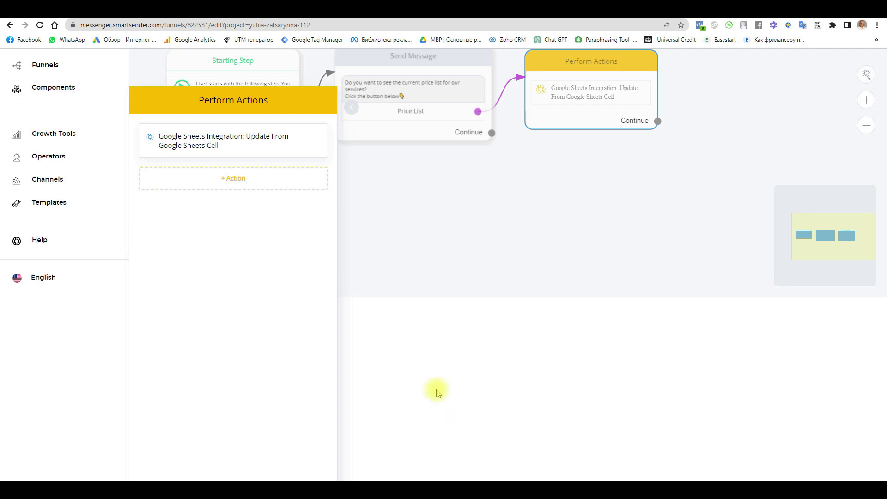
# Step: Rearrange the Starting Step, Send Message and Perform Actions nodes into a horizontal row higher on the canvas
pyautogui.moveTo(715, 240); pyautogui.dragTo(717, 370)
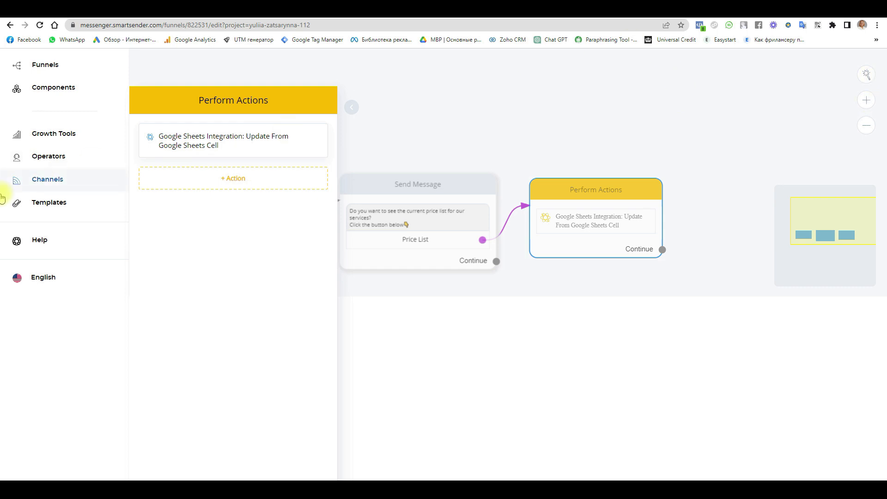
pyautogui.scroll(4, 41, 172)
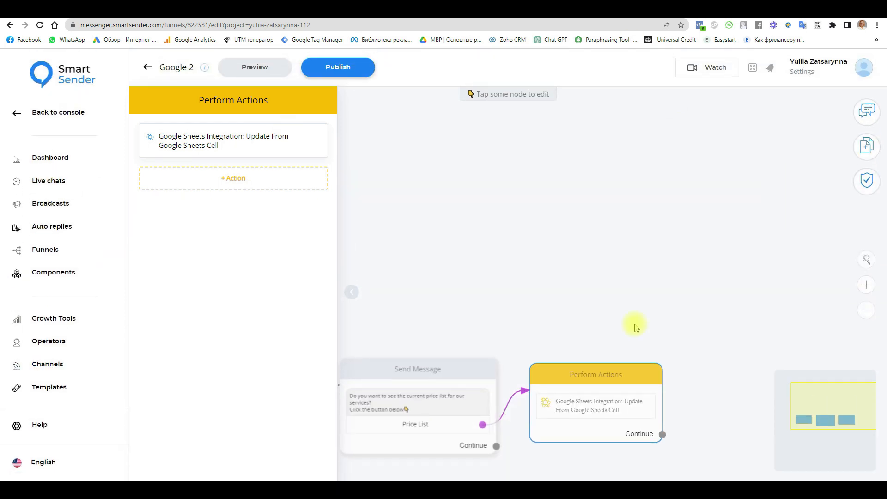
pyautogui.click(565, 405)
pyautogui.moveTo(565, 405); pyautogui.dragTo(578, 265)
pyautogui.moveTo(427, 428); pyautogui.dragTo(429, 251)
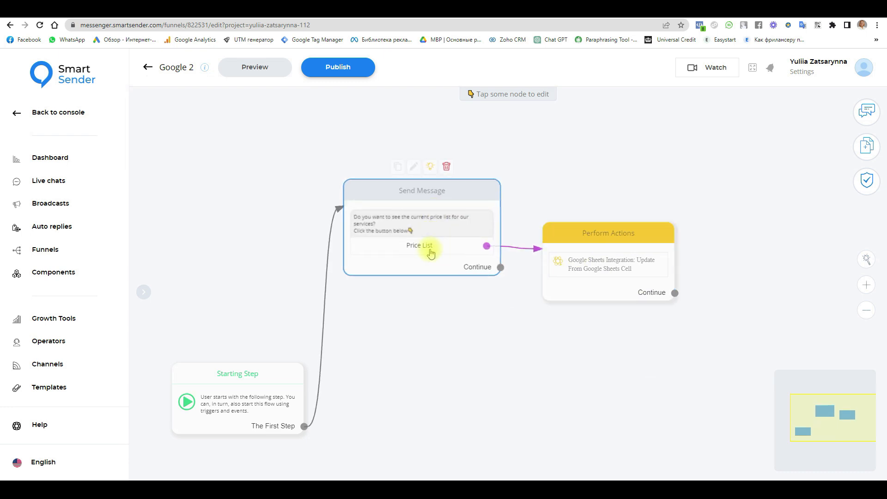
pyautogui.moveTo(279, 408); pyautogui.dragTo(284, 232)
pyautogui.moveTo(634, 272); pyautogui.dragTo(609, 224)
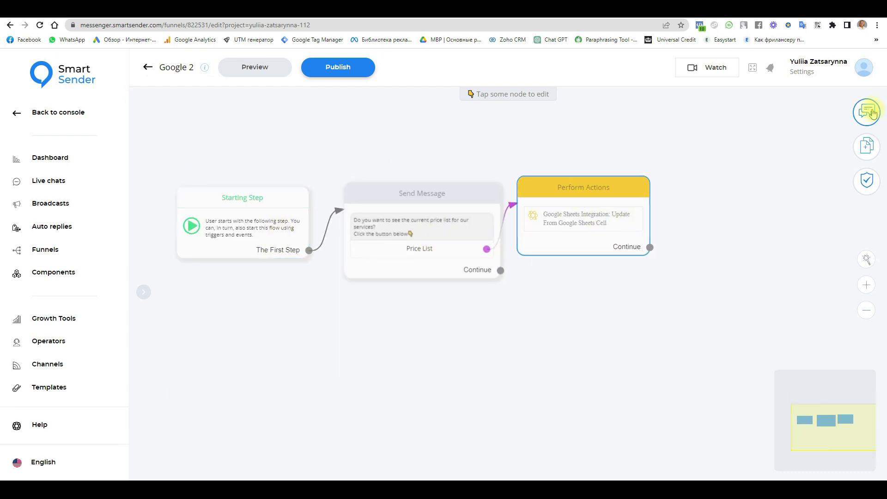
# Step: Add a Send Message node after Perform Actions and connect the Continue output of Perform Actions to it
pyautogui.click(866, 147)
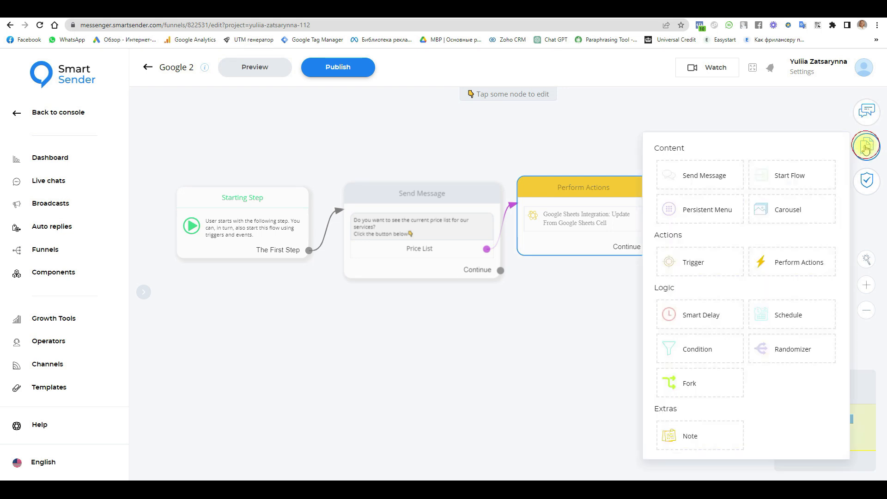
pyautogui.click(703, 174)
pyautogui.moveTo(559, 328); pyautogui.dragTo(772, 219)
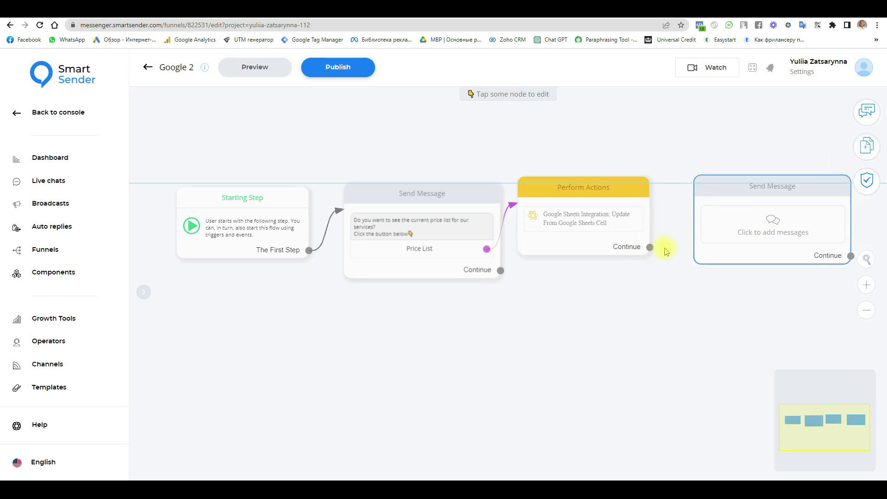
pyautogui.moveTo(649, 247); pyautogui.dragTo(727, 235)
# Step: Start a text block in the new Send Message node and copy the Manicure, Pedicure and Coloring headings from Sheet3 of Questionnaire
pyautogui.click(762, 190)
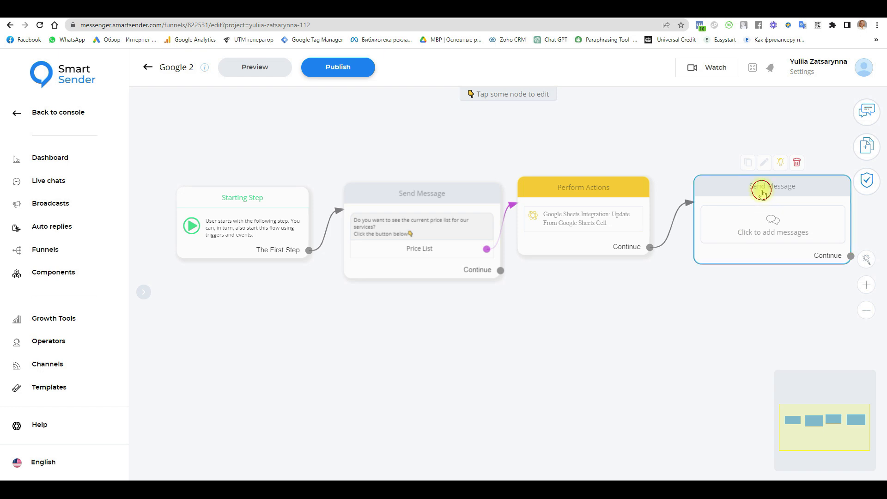
pyautogui.click(169, 229)
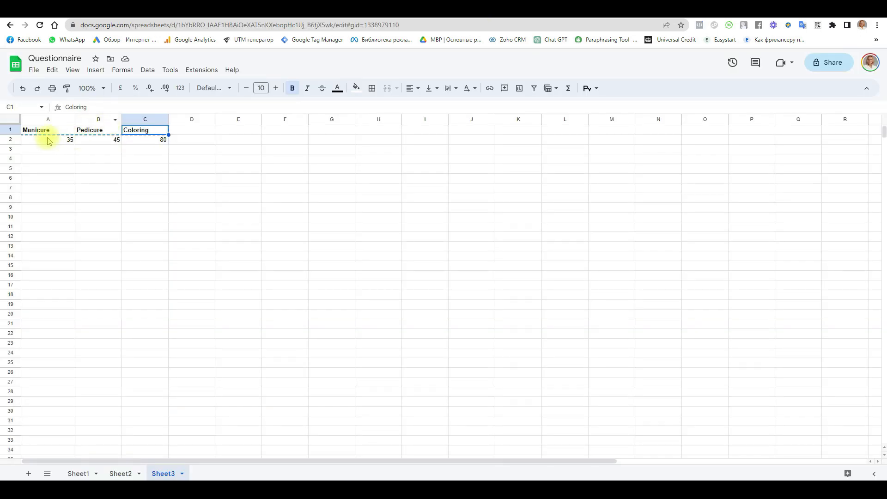
pyautogui.click(48, 129)
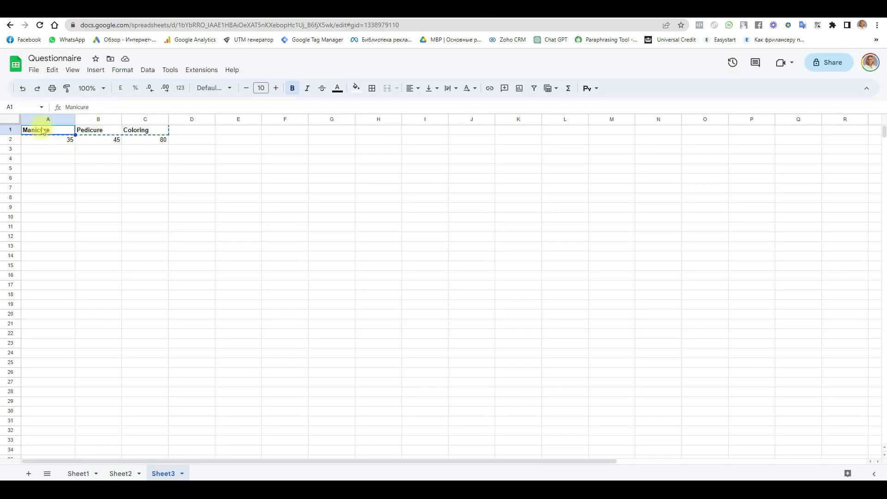
pyautogui.click(53, 170)
pyautogui.moveTo(47, 129); pyautogui.dragTo(151, 132)
pyautogui.hotkey('ctrl', 'c')
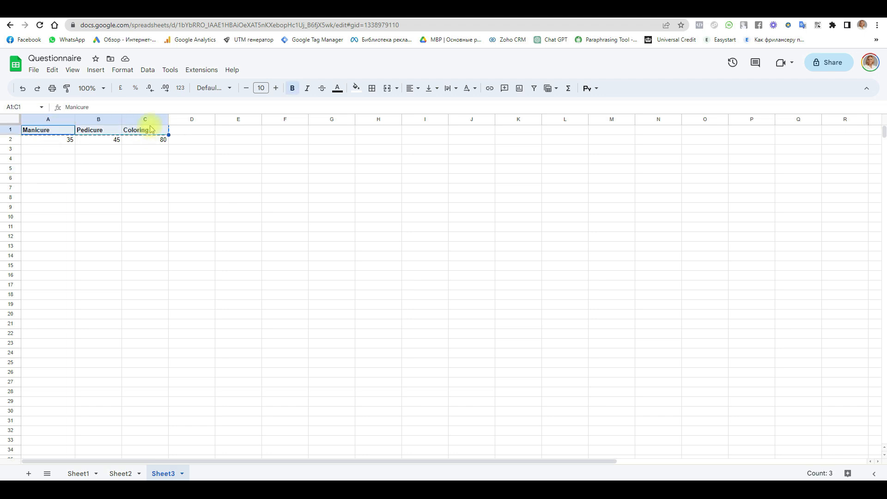
# Step: Paste the copied headings into the funnel message's text block and put Manicure, Pedicure and Coloring on separate lines
pyautogui.click(69, 10)
pyautogui.click(186, 167)
pyautogui.hotkey('ctrl', 'v')
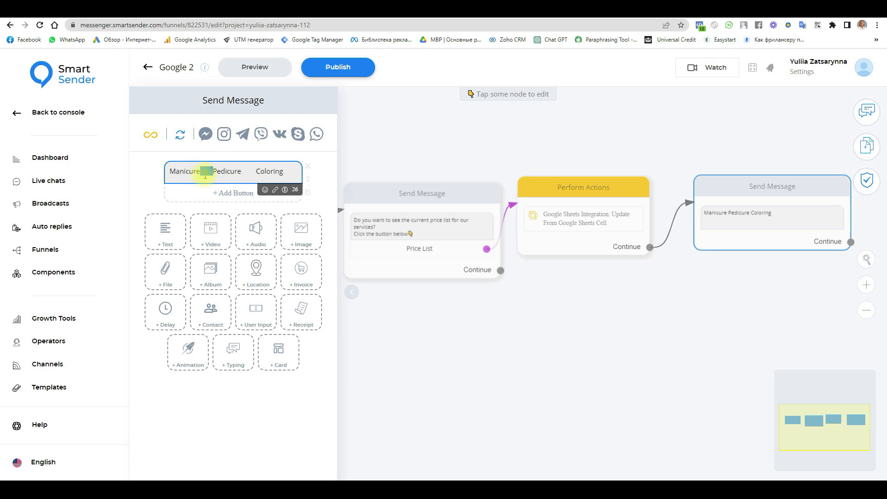
pyautogui.press('Return')
pyautogui.moveTo(213, 180); pyautogui.dragTo(199, 180)
pyautogui.press('Return')
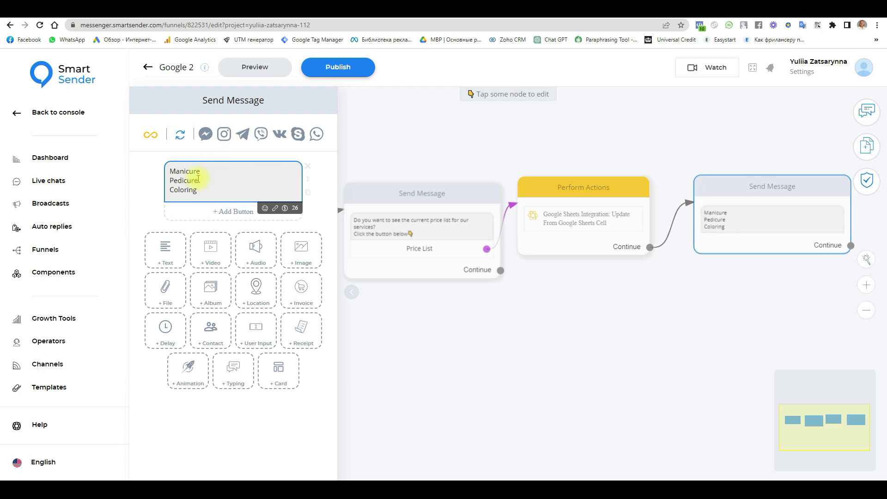
# Step: Add a colon after Manicure in the message text and insert the Manicure-SS variable behind it
pyautogui.write(':')
pyautogui.click(285, 208)
pyautogui.click(417, 273)
pyautogui.scroll(-6, 422, 308)
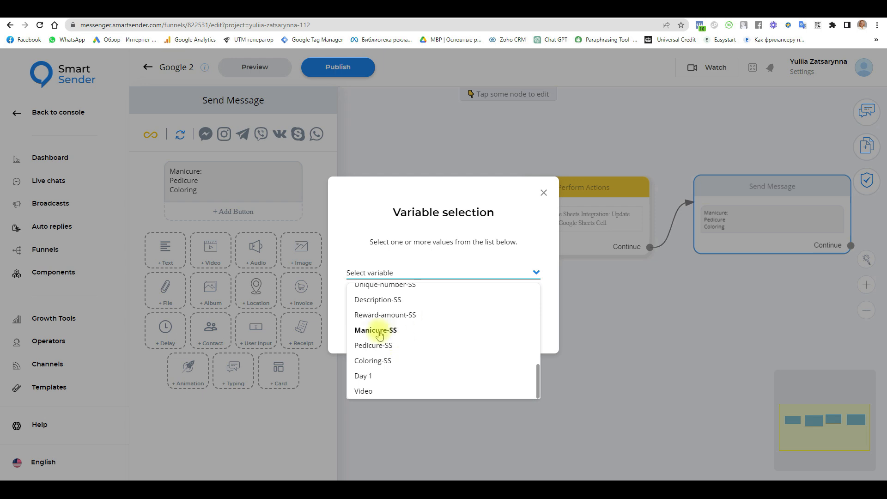
pyautogui.click(379, 330)
pyautogui.click(403, 312)
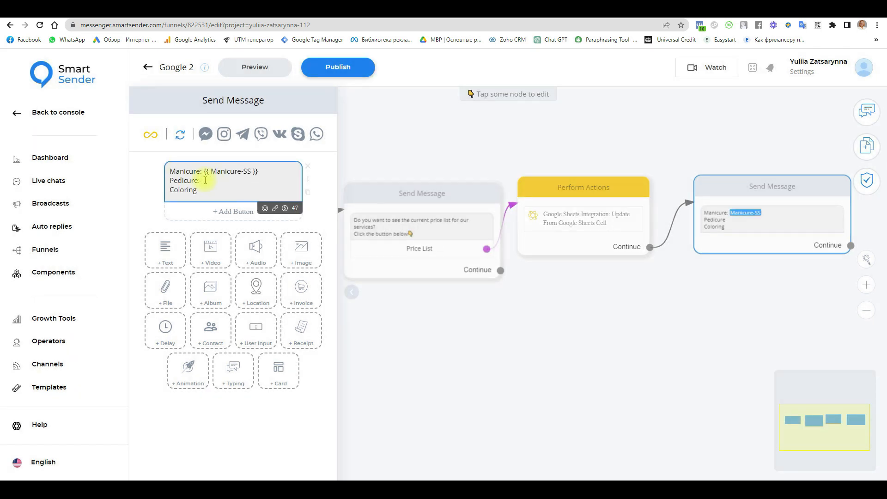
# Step: Insert the Pedicure-SS variable behind the Pedicure label in the message text
pyautogui.click(286, 207)
pyautogui.click(406, 274)
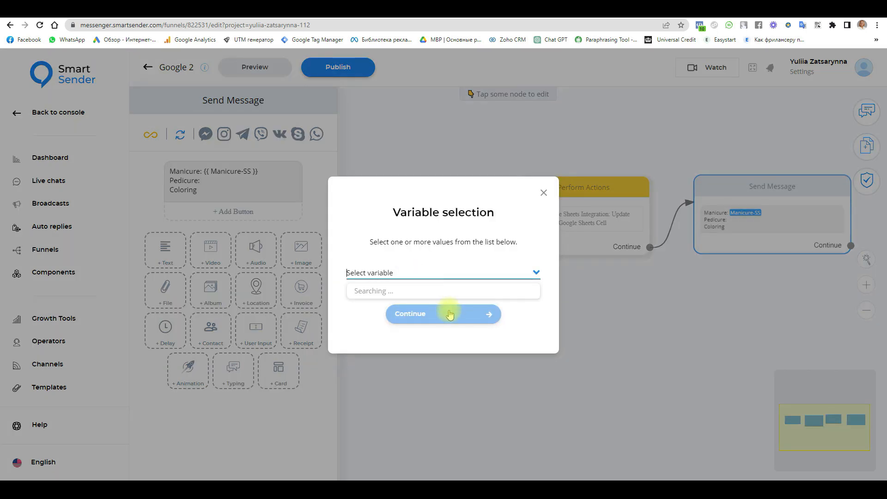
pyautogui.scroll(-10, 445, 320)
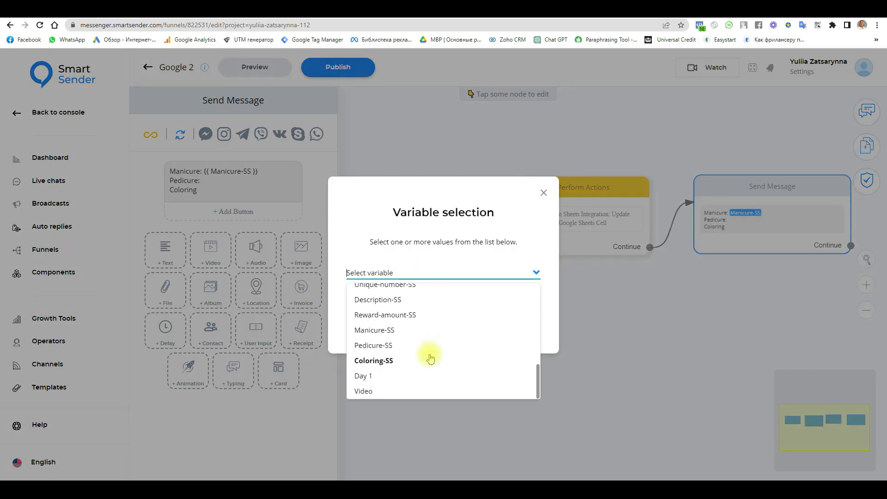
pyautogui.click(391, 345)
pyautogui.click(424, 312)
# Step: Add a colon after Coloring in the message text, insert the Coloring-SS variable behind it and close the node's editor
pyautogui.click(199, 192)
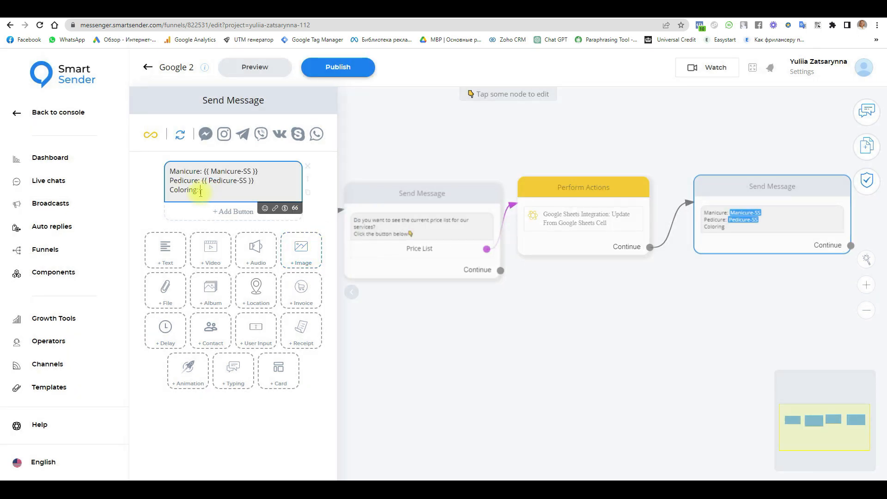
pyautogui.write(':')
pyautogui.click(285, 208)
pyautogui.click(366, 274)
pyautogui.scroll(-5, 393, 337)
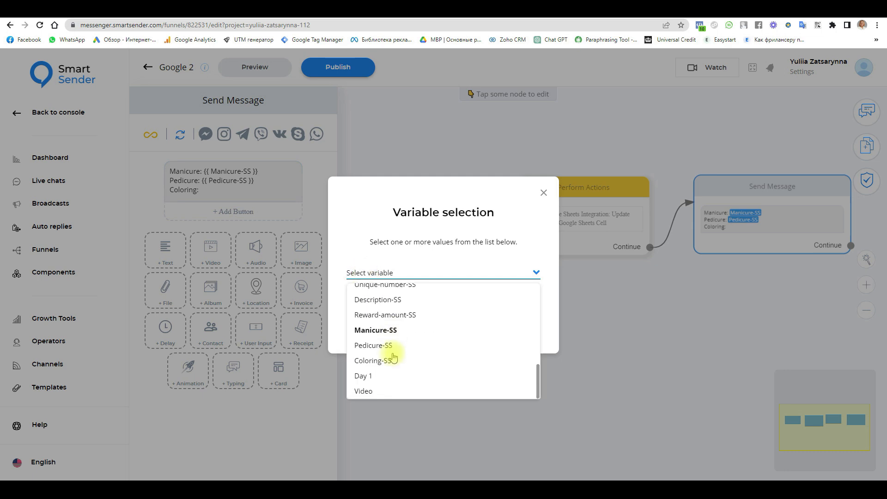
pyautogui.click(390, 365)
pyautogui.click(418, 318)
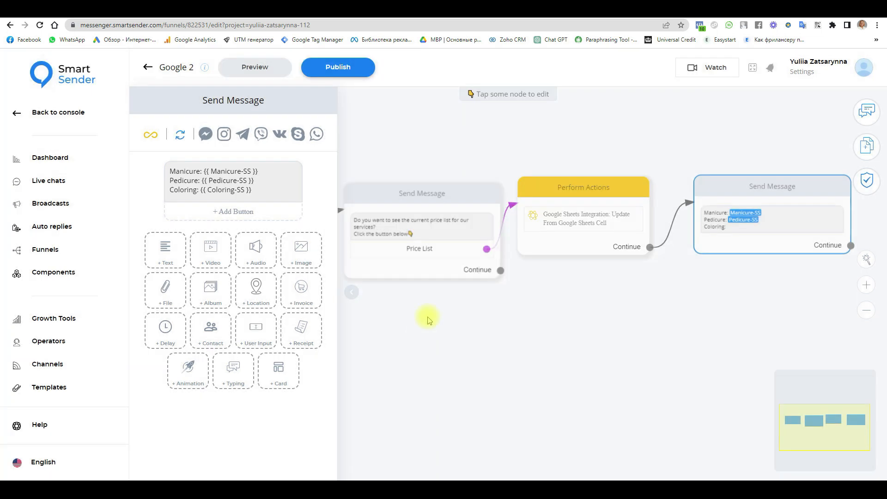
pyautogui.click(585, 350)
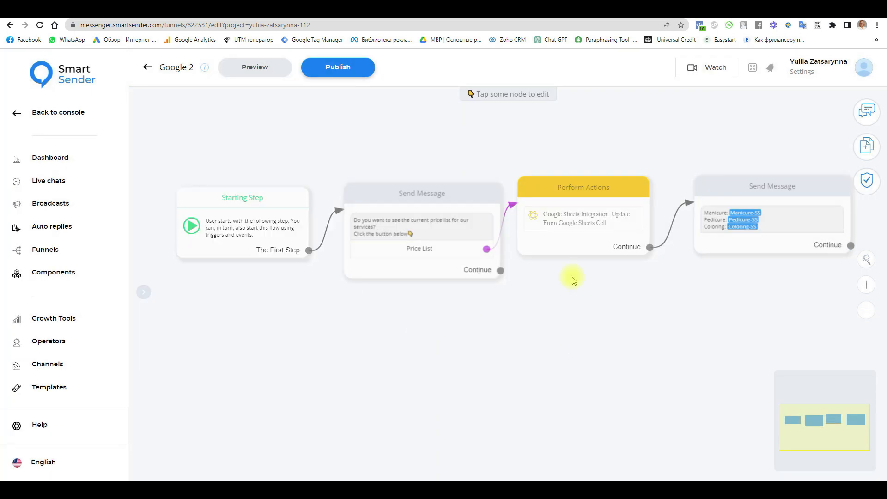
# Step: Publish the Google 2 funnel and request its preview through the marketing_video_123_bot (telegram) channel
pyautogui.click(338, 68)
pyautogui.click(265, 70)
pyautogui.click(405, 276)
pyautogui.click(401, 290)
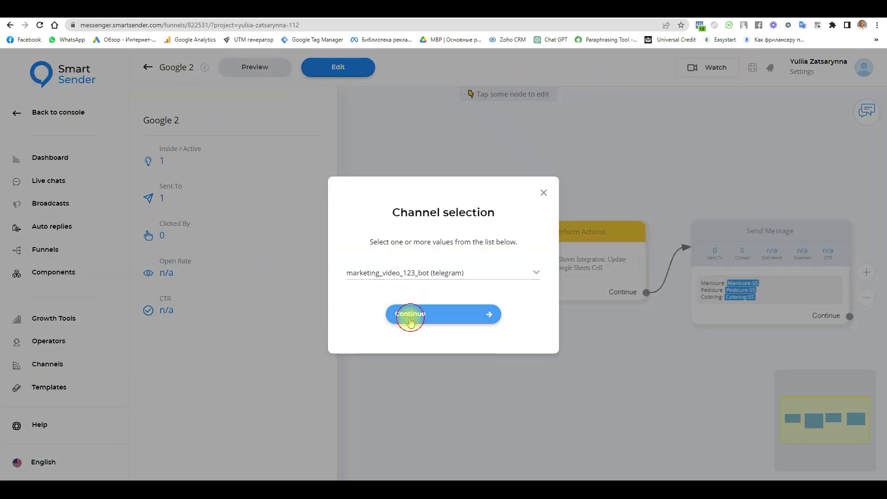
pyautogui.click(408, 317)
# Step: Start the bot in Telegram and request the Price List to check the prices in its reply
pyautogui.click(498, 104)
pyautogui.click(436, 384)
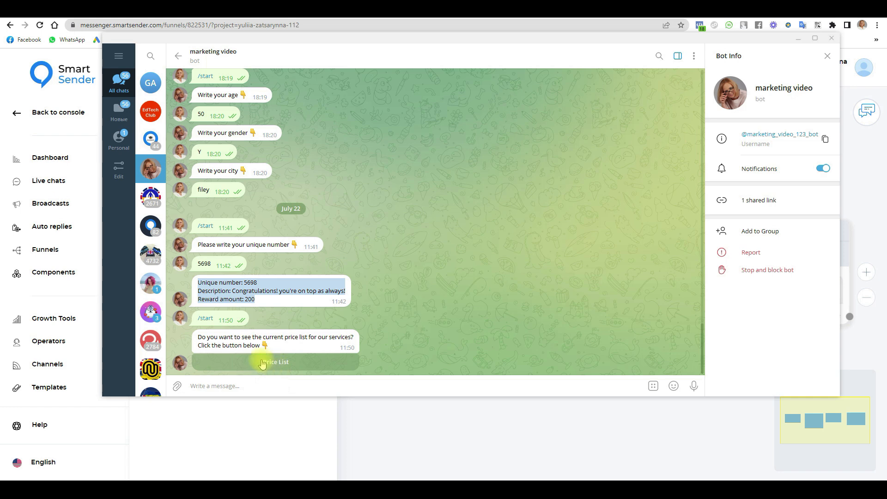
pyautogui.click(298, 363)
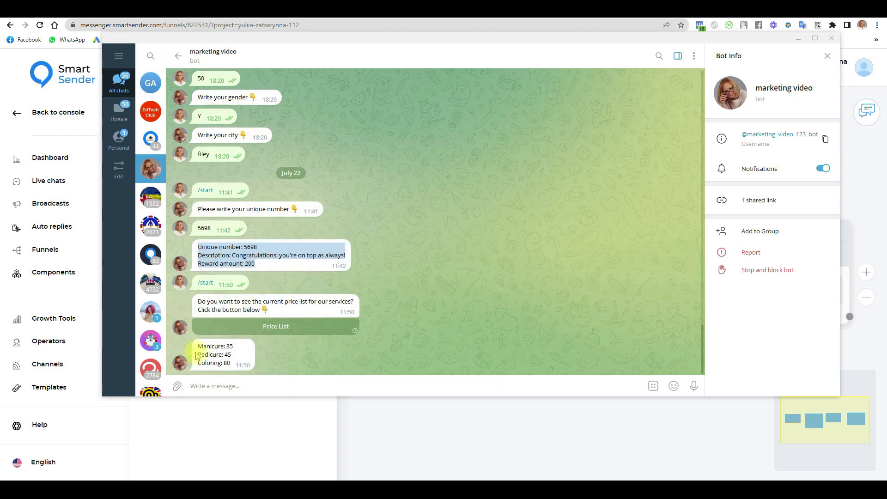
pyautogui.moveTo(199, 348); pyautogui.dragTo(235, 355)
pyautogui.click(239, 364)
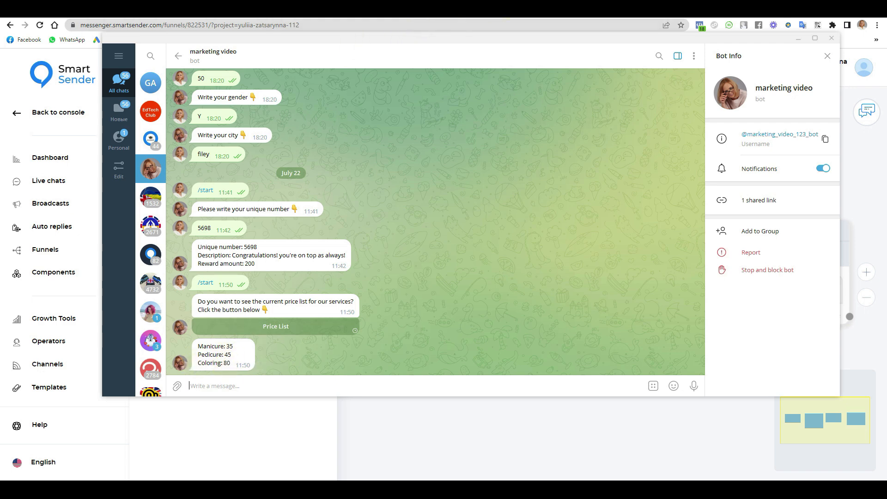
# Step: Compare the bot's reply with the prices in A2:C2 on Sheet3 of the Questionnaire spreadsheet, then return to the funnel
pyautogui.click(510, 9)
pyautogui.click(144, 146)
pyautogui.click(55, 139)
pyautogui.moveTo(61, 141); pyautogui.dragTo(158, 140)
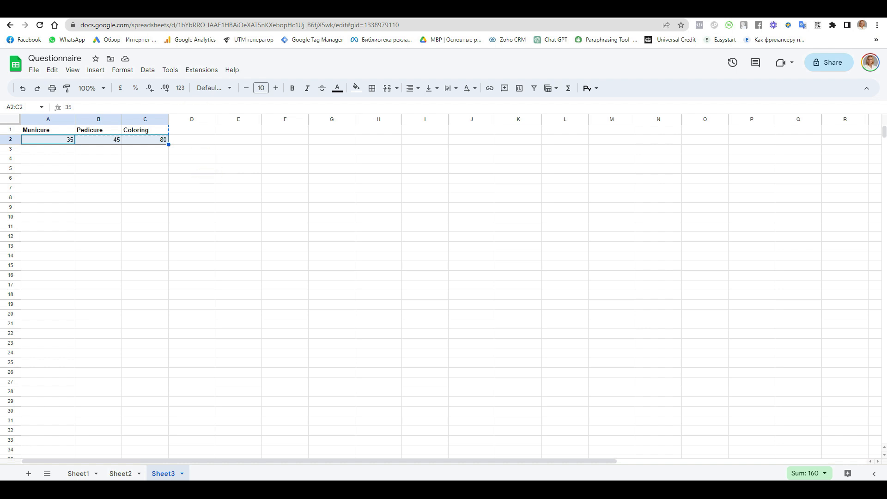
pyautogui.hotkey('ctrl', 'Tab')
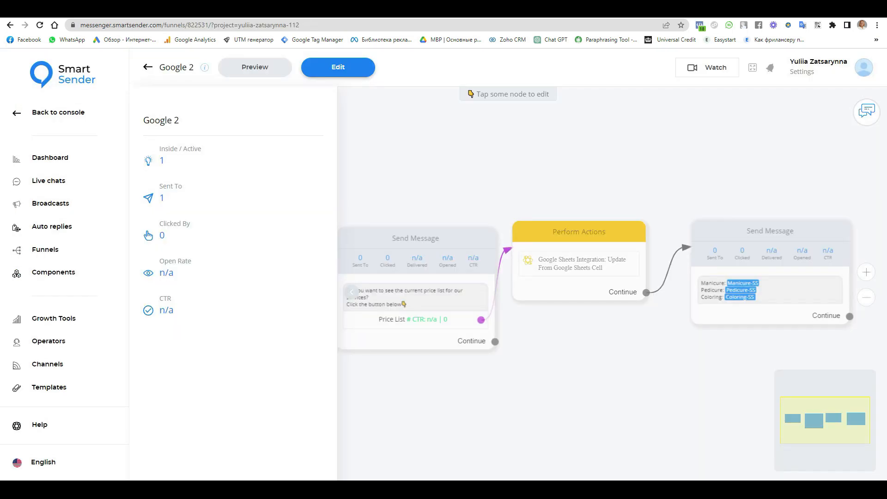